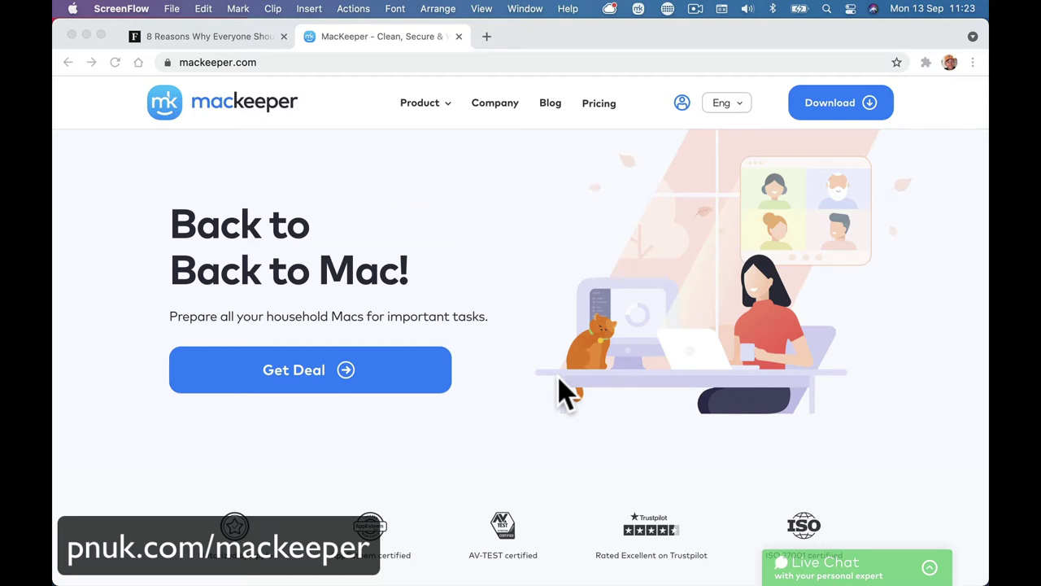
click(561, 392)
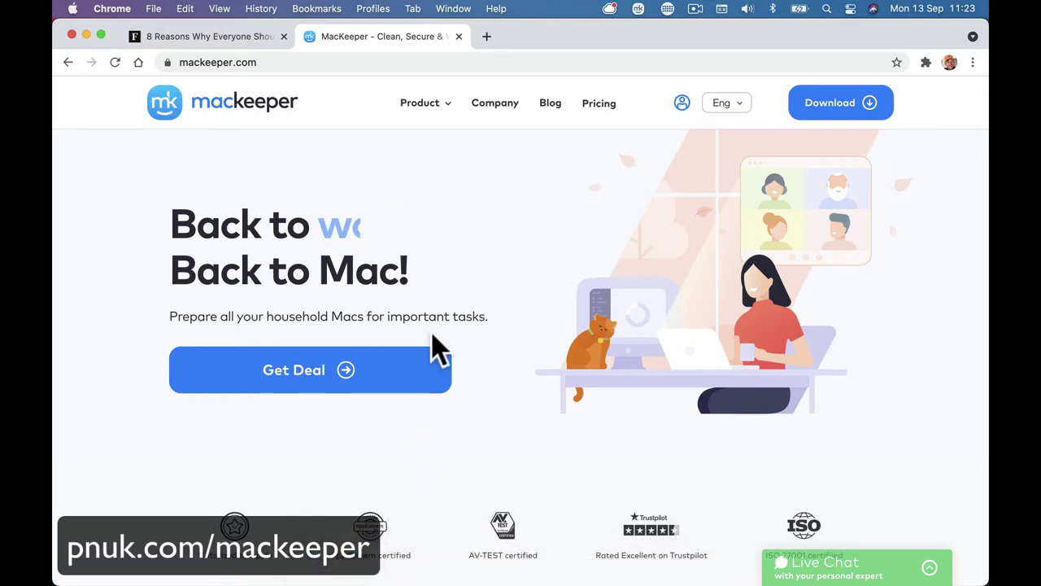
scroll(432, 349, down, 5)
scroll(432, 349, down, 3)
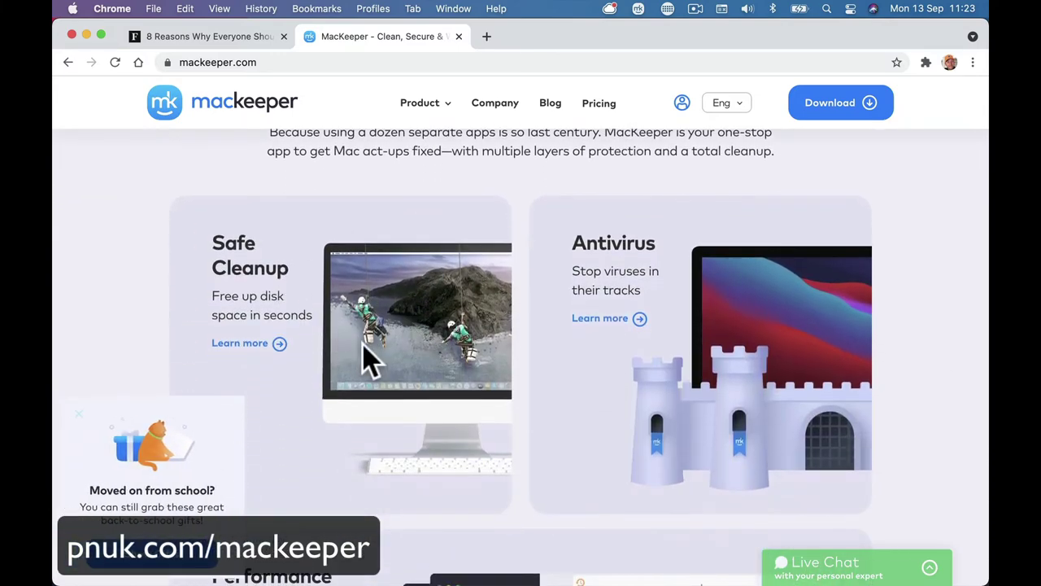
scroll(366, 358, down, 1)
scroll(366, 358, down, 4)
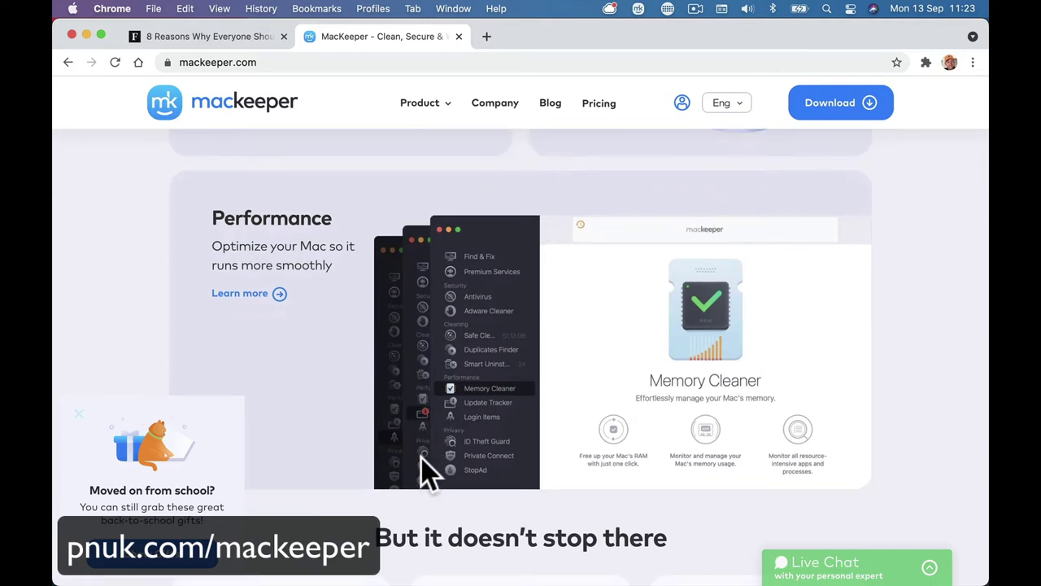
scroll(429, 474, down, 5)
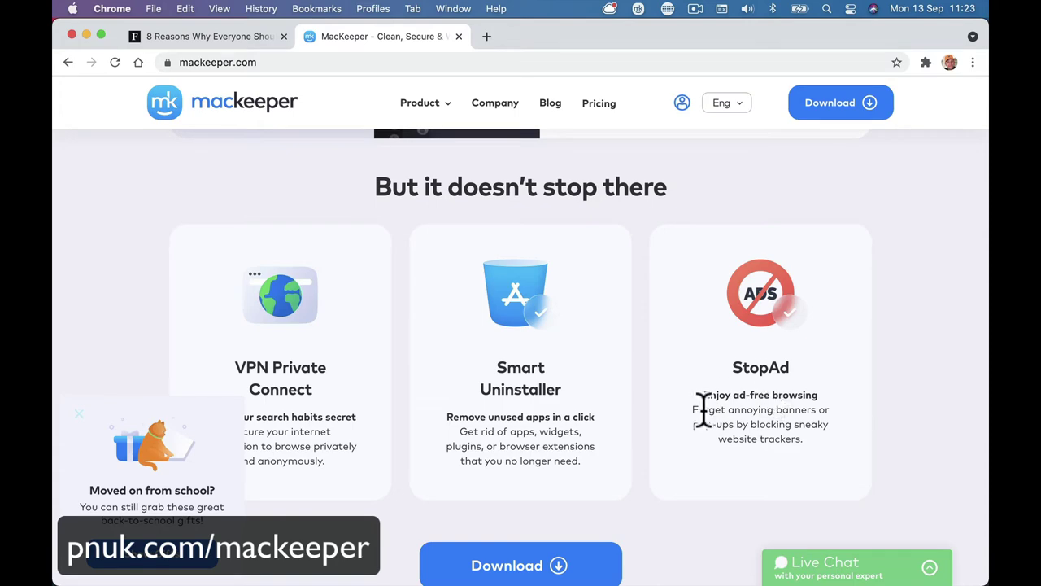
scroll(705, 410, down, 2)
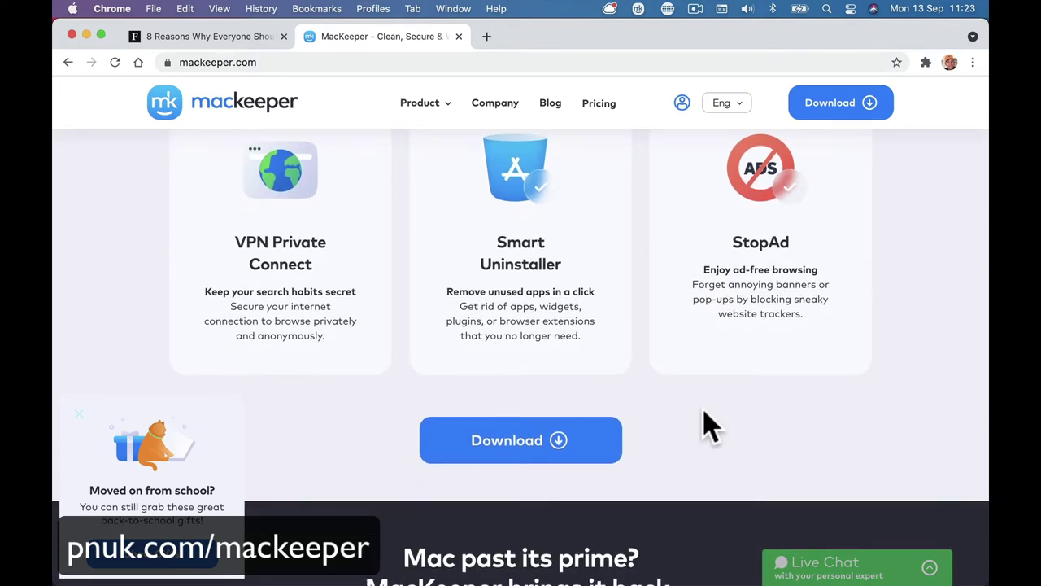
scroll(704, 424, up, 15)
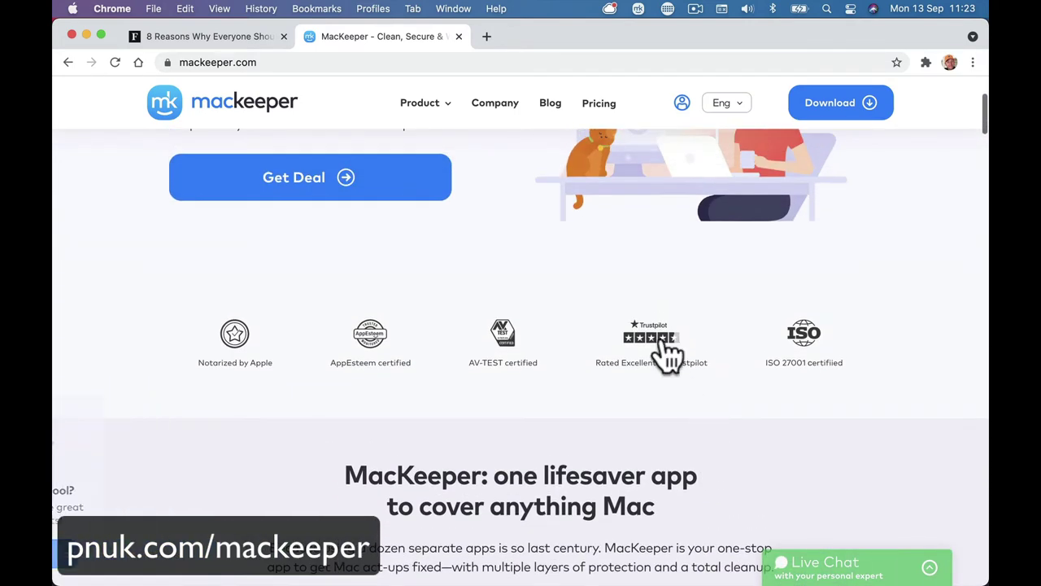
scroll(666, 348, up, 3)
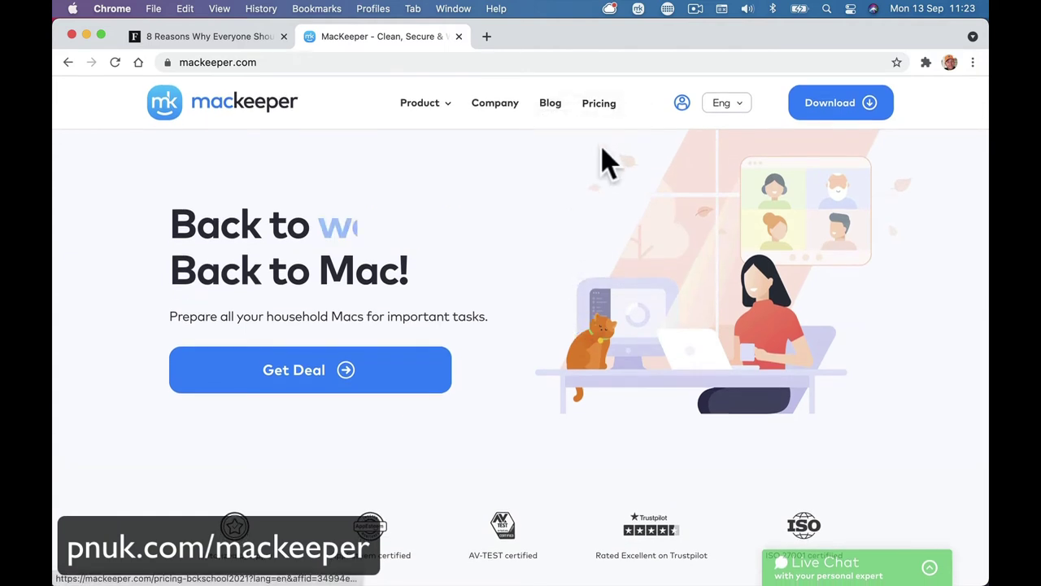
Compare MacKeeper's 1-Month and 12-Month plans, then select the Best Deal family 12-month plan
click(600, 103)
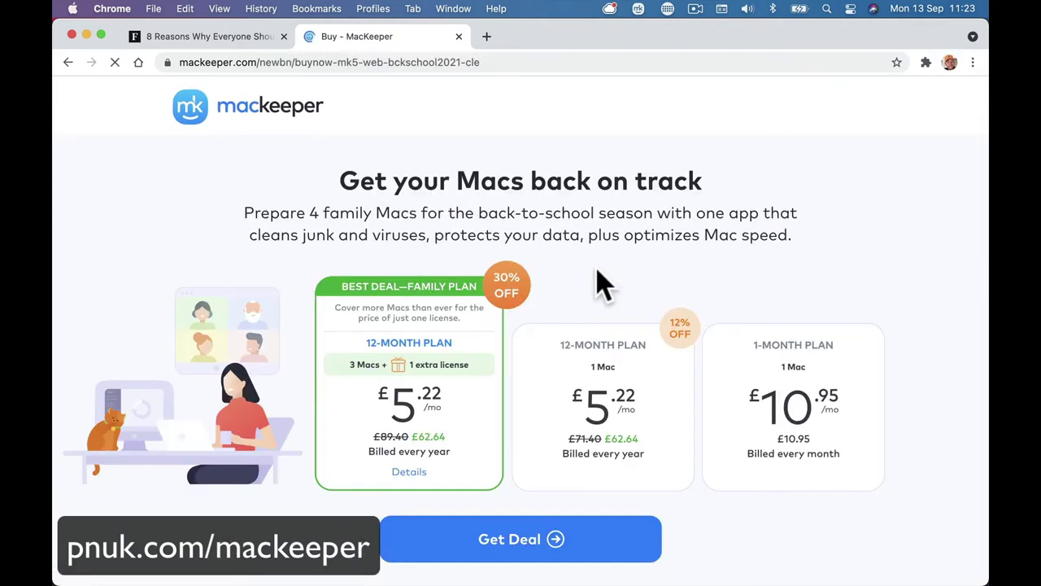
click(853, 450)
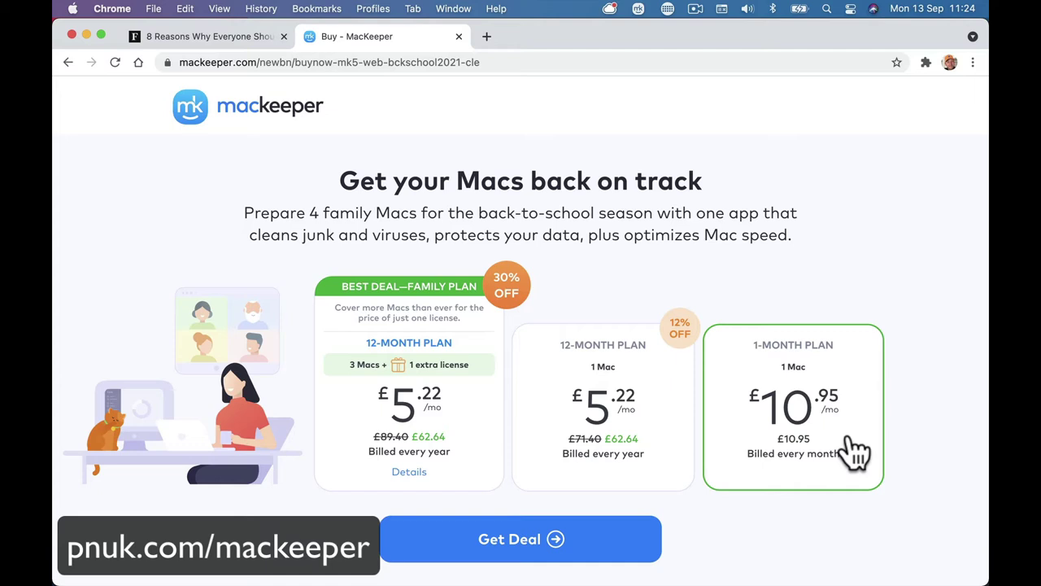
click(669, 443)
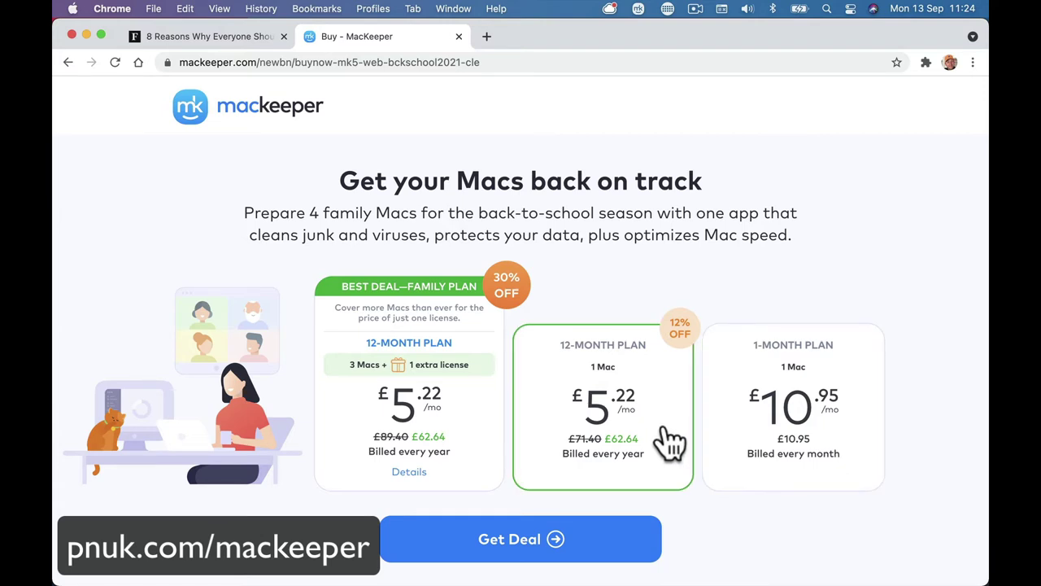
click(480, 436)
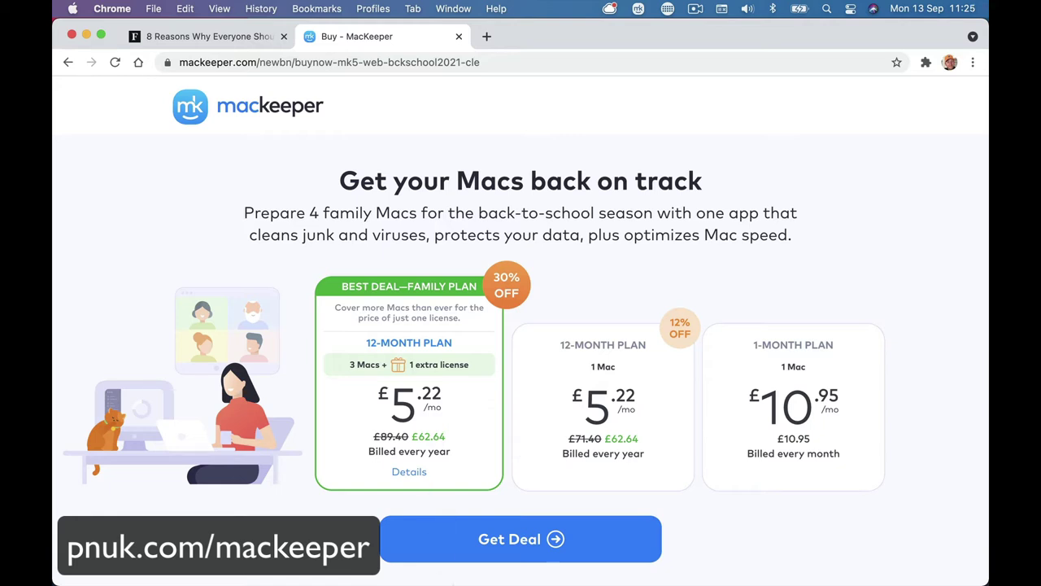
mouse_move(572, 579)
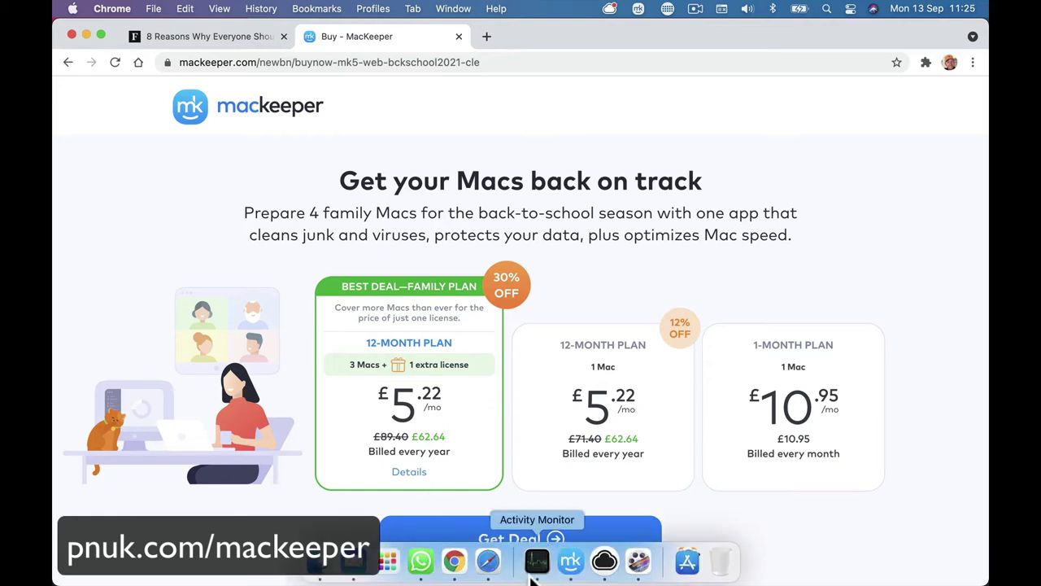
Start a MacKeeper Antivirus scan, then rescan the Mac with Adware Cleaner
click(572, 562)
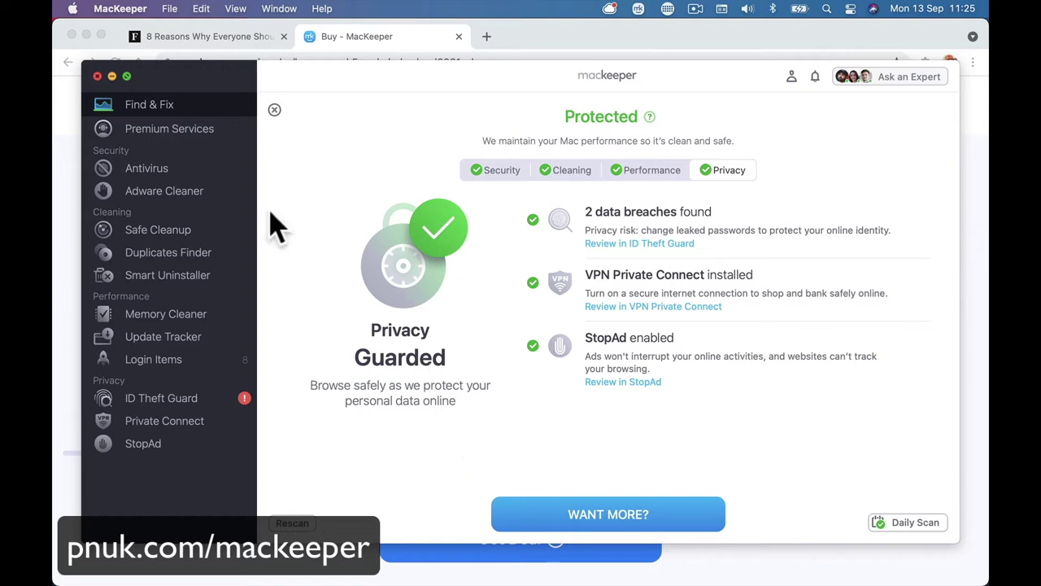
click(221, 171)
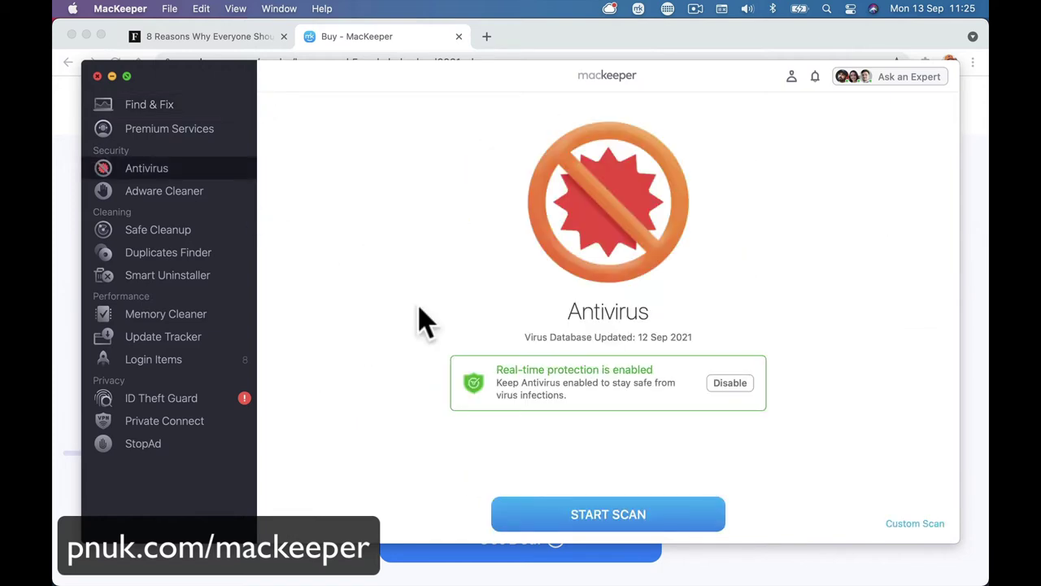
click(580, 512)
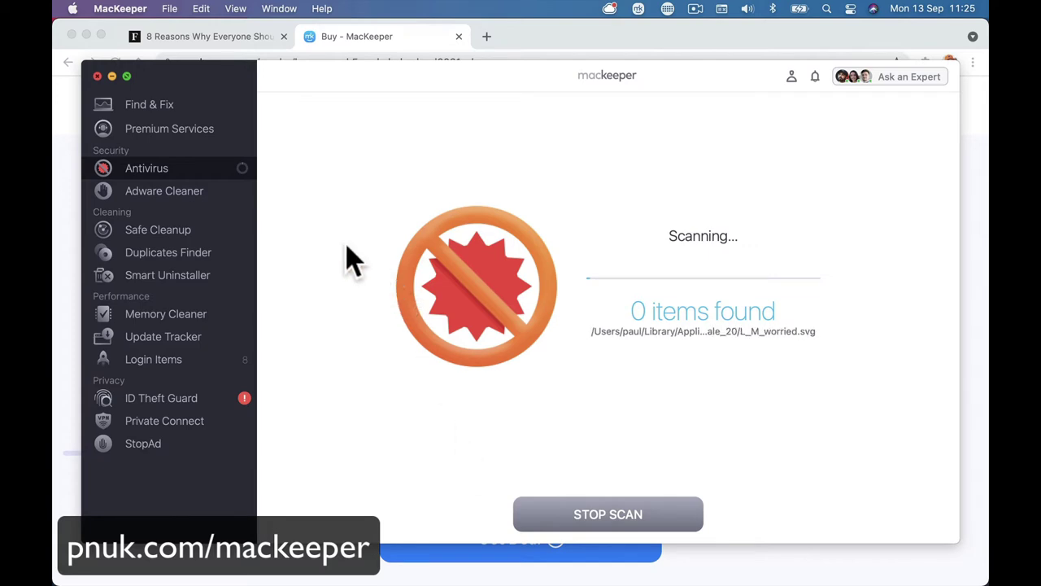
click(221, 195)
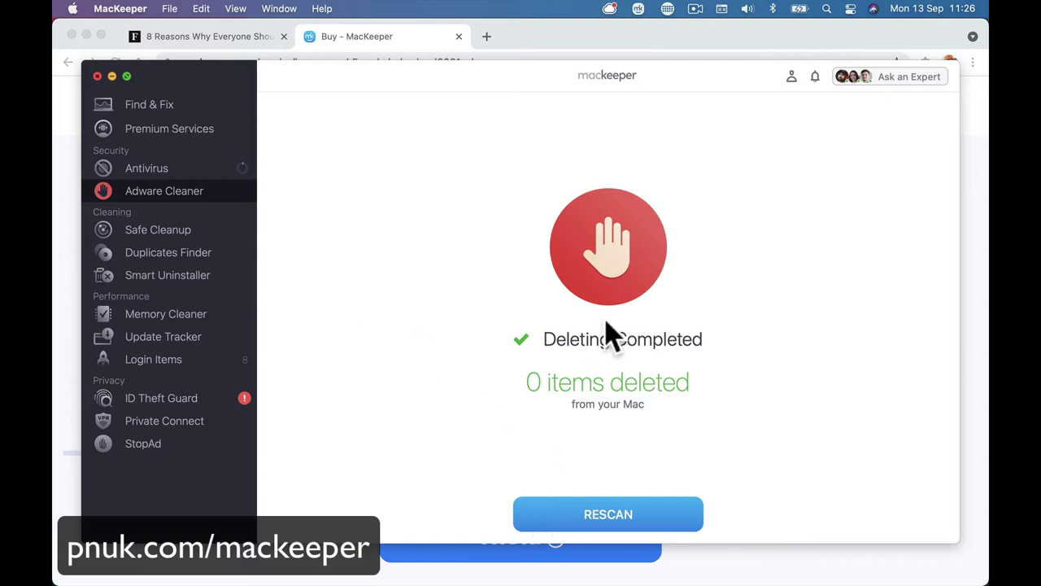
click(572, 514)
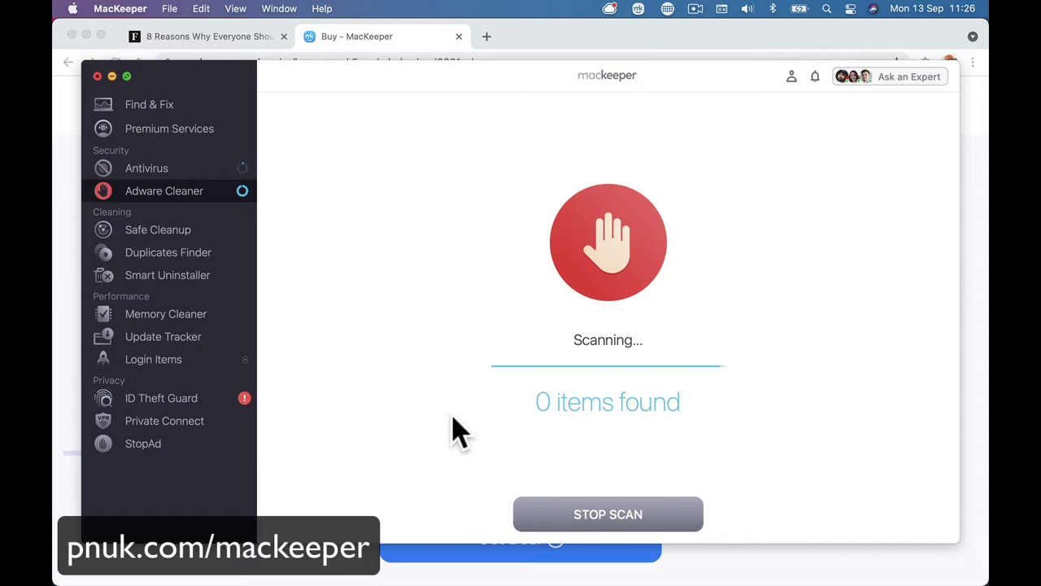
Search Google for 'what is adware' in a new Chrome tab and scroll through the results
click(54, 357)
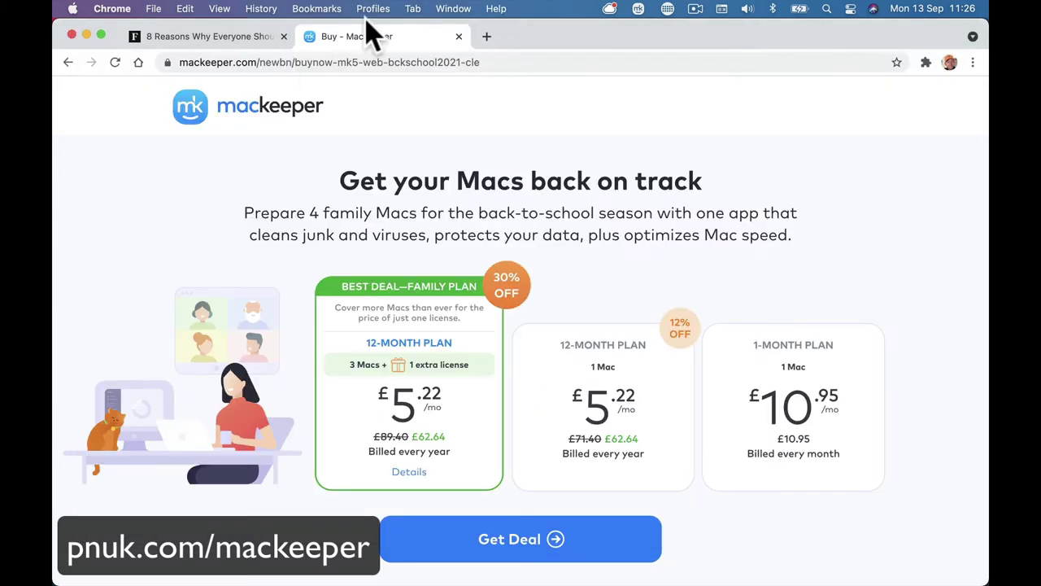
click(486, 37)
text(w)
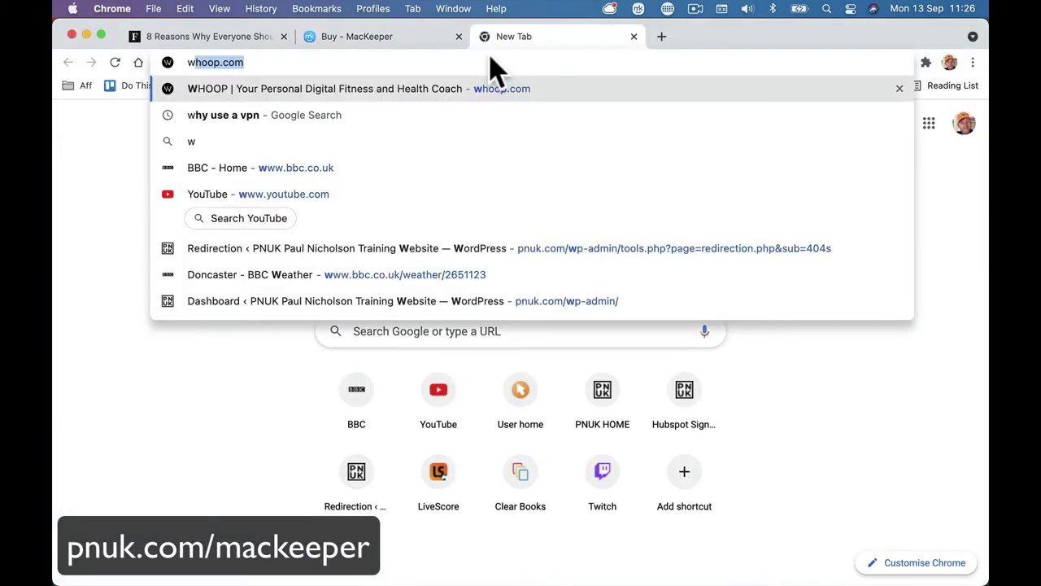
text(hat is adwar)
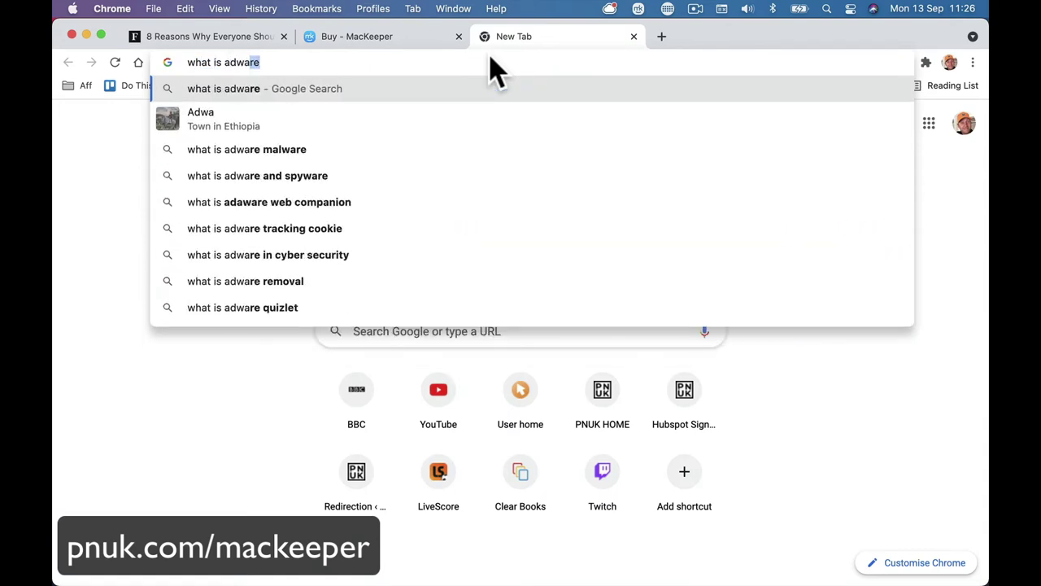
key(Return)
scroll(511, 341, down, 2)
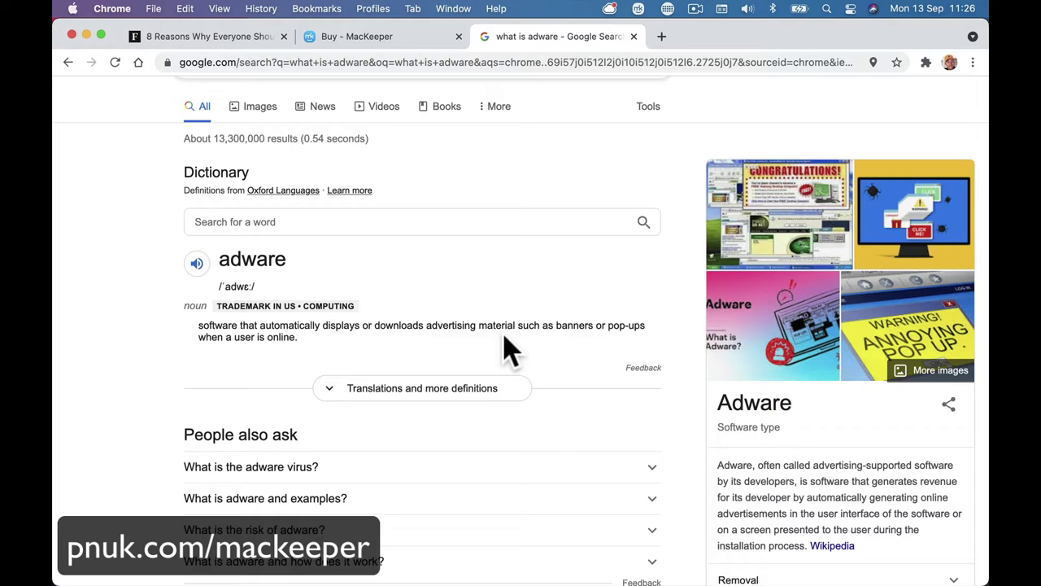
scroll(510, 350, down, 5)
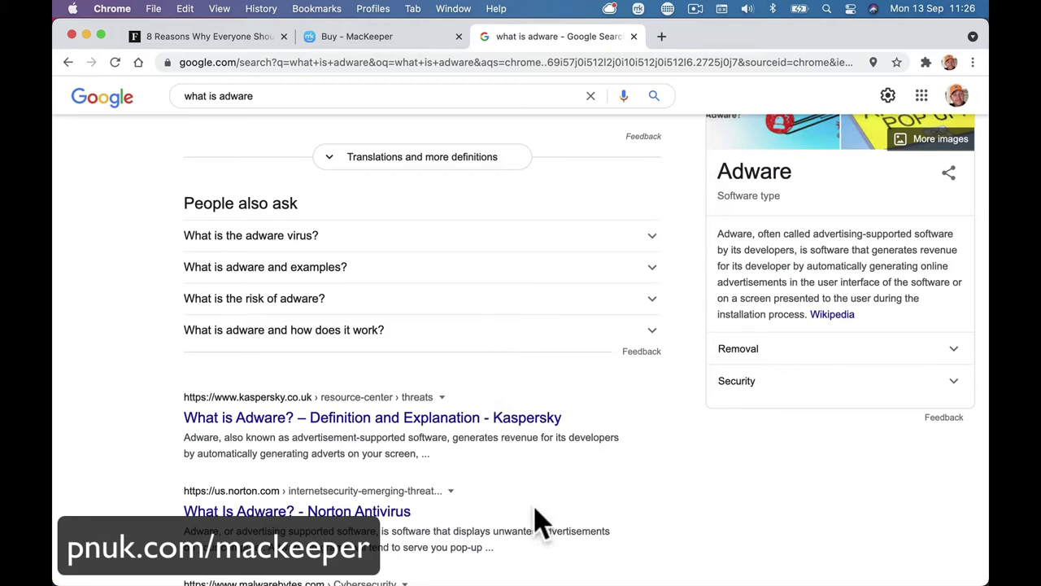
Rescan with Safe Cleanup, clean the 20.7 MB of junk found, then start another scan
mouse_move(620, 577)
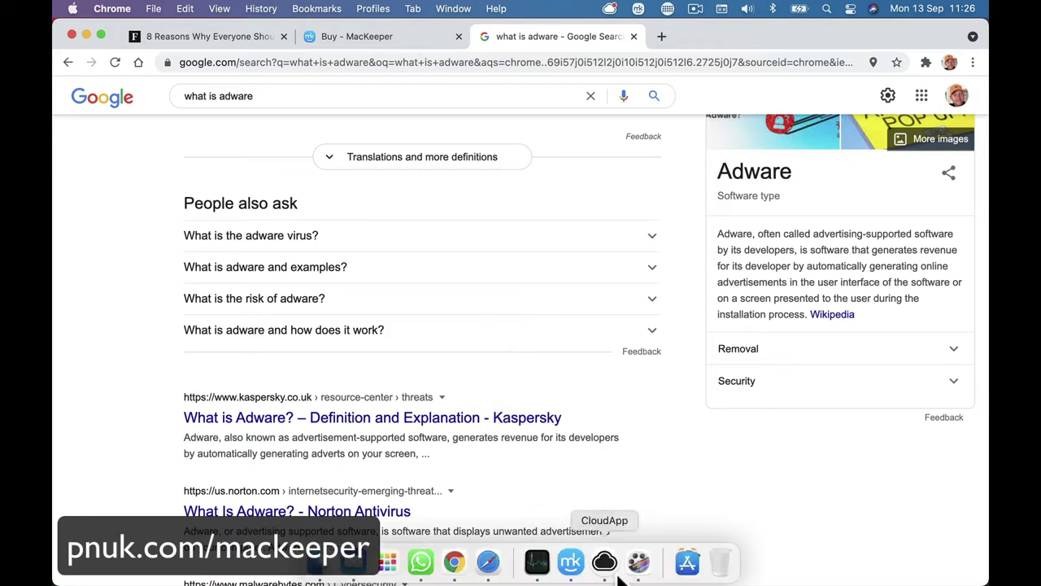
click(570, 562)
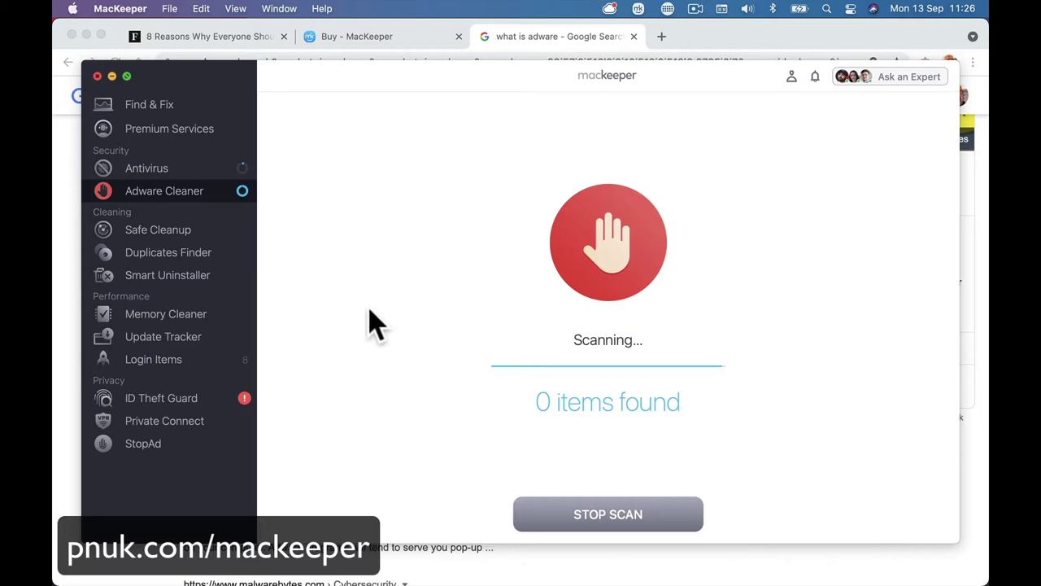
click(197, 227)
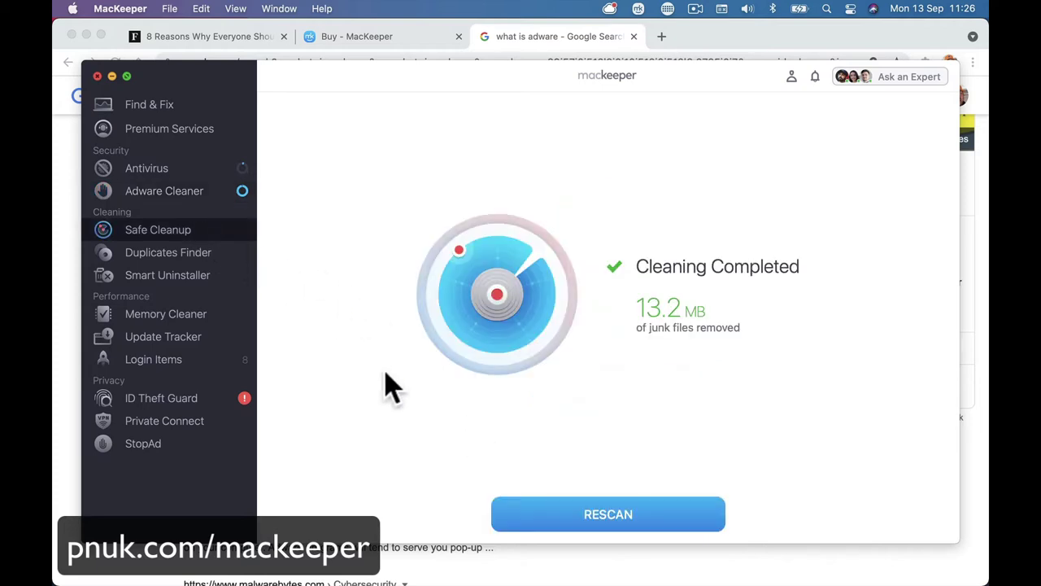
click(651, 514)
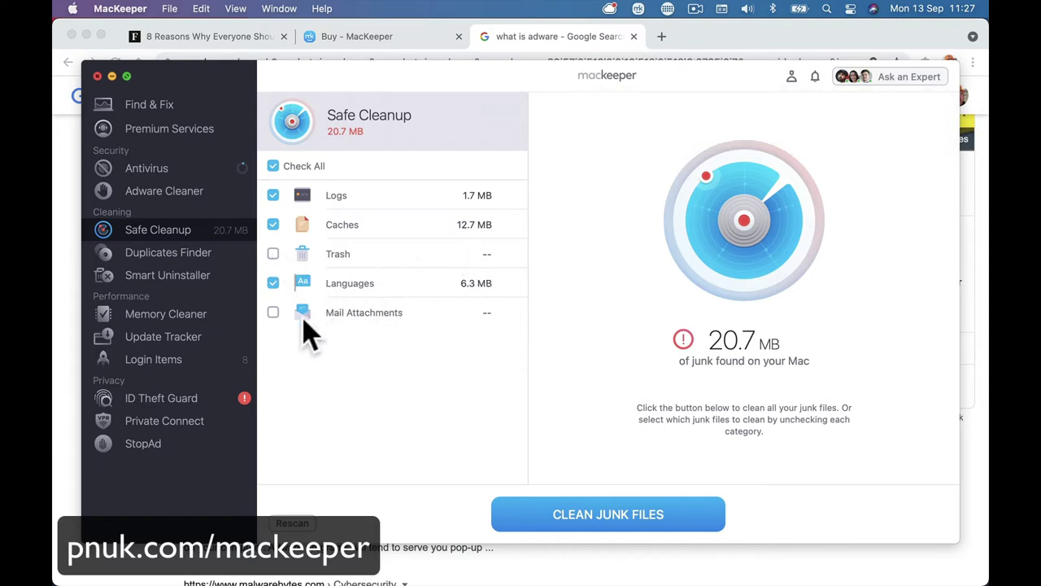
click(613, 520)
click(623, 514)
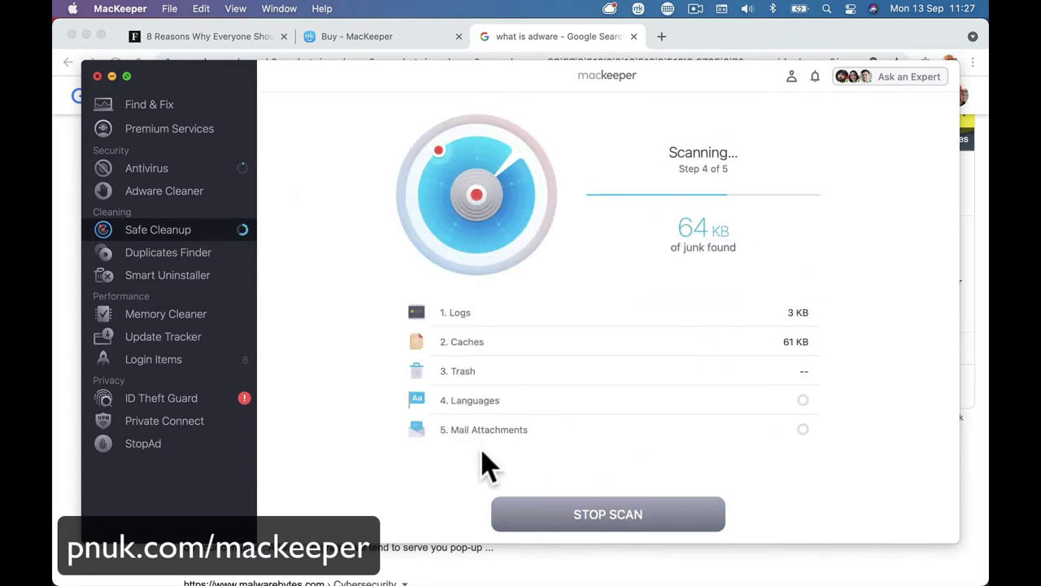
Finish the Duplicates Finder removal and move on to the Smart Uninstaller
click(224, 252)
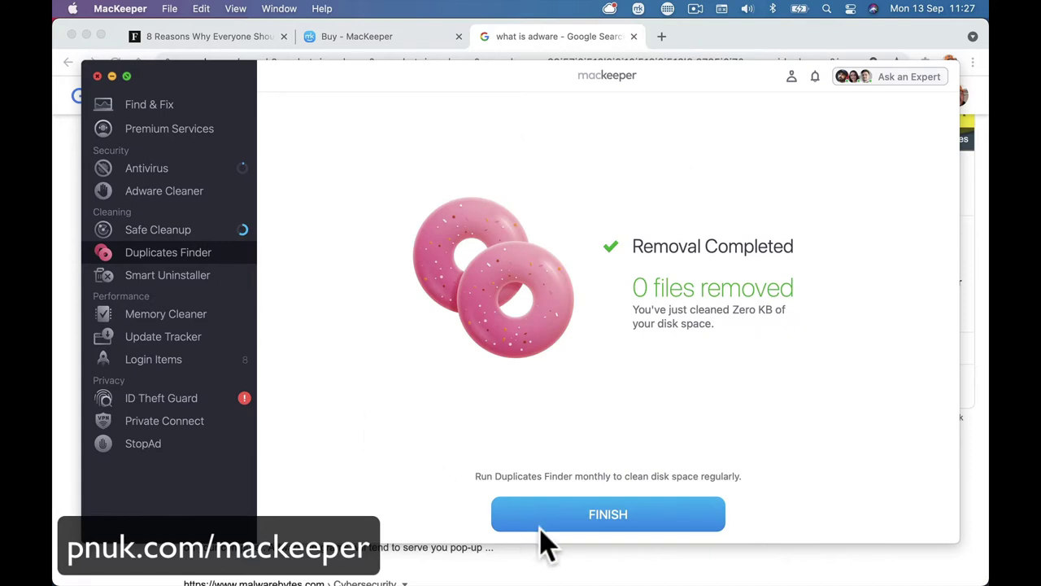
click(560, 511)
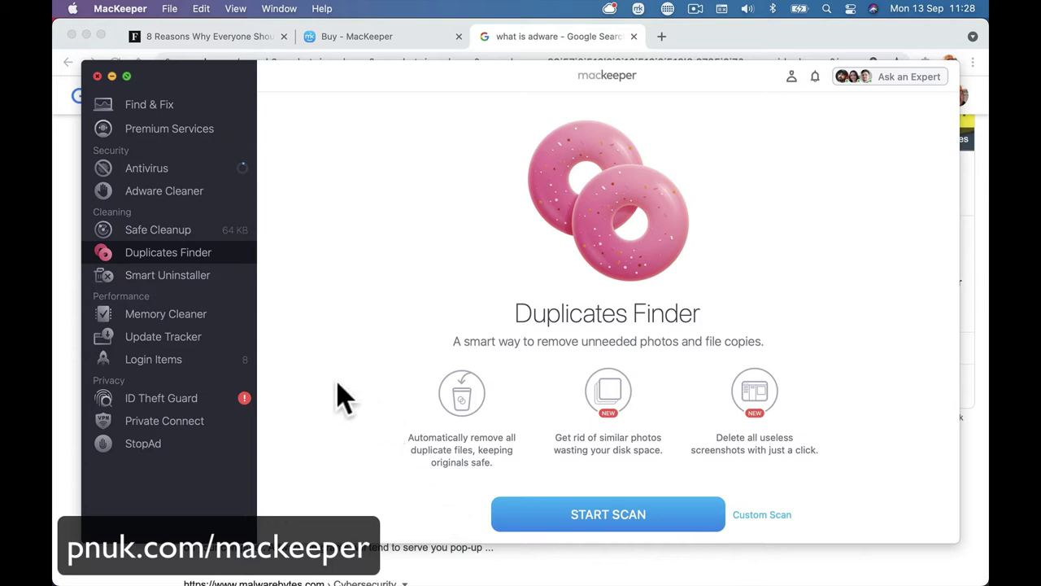
click(197, 278)
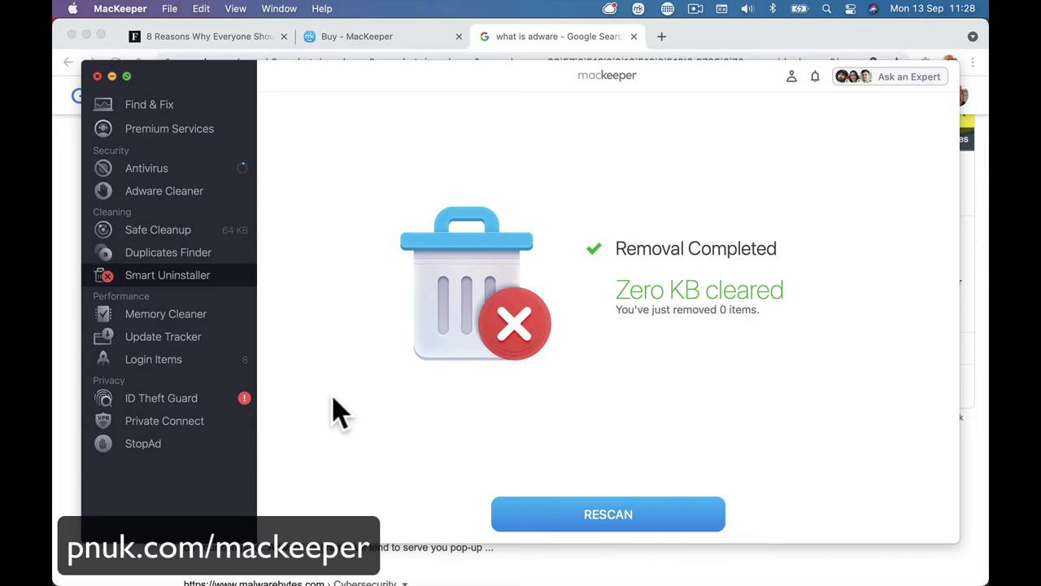
Rescan Smart Uninstaller and mark Heart Rate Monitor for removal in the Applications list
click(554, 518)
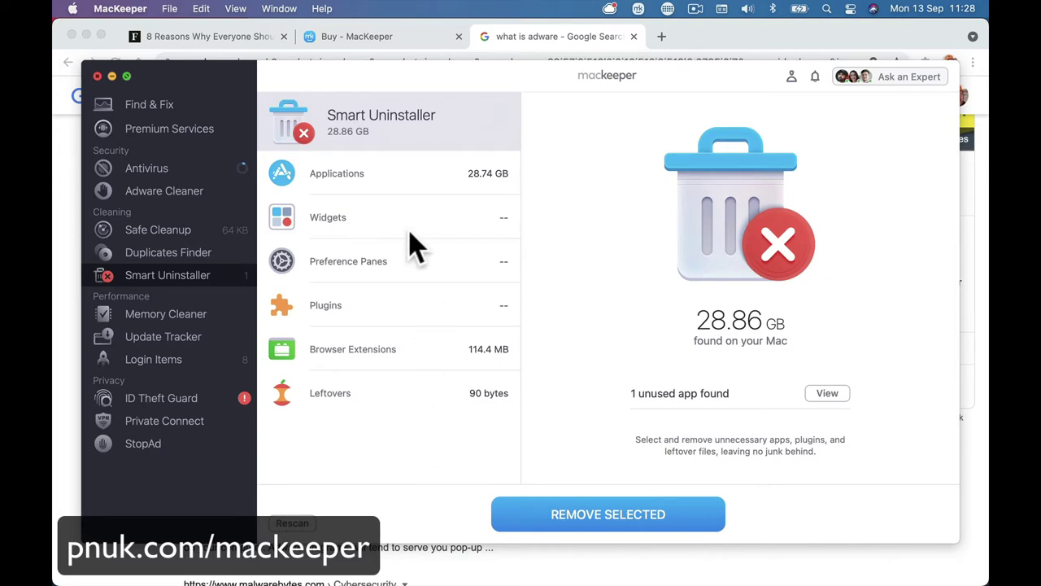
click(402, 181)
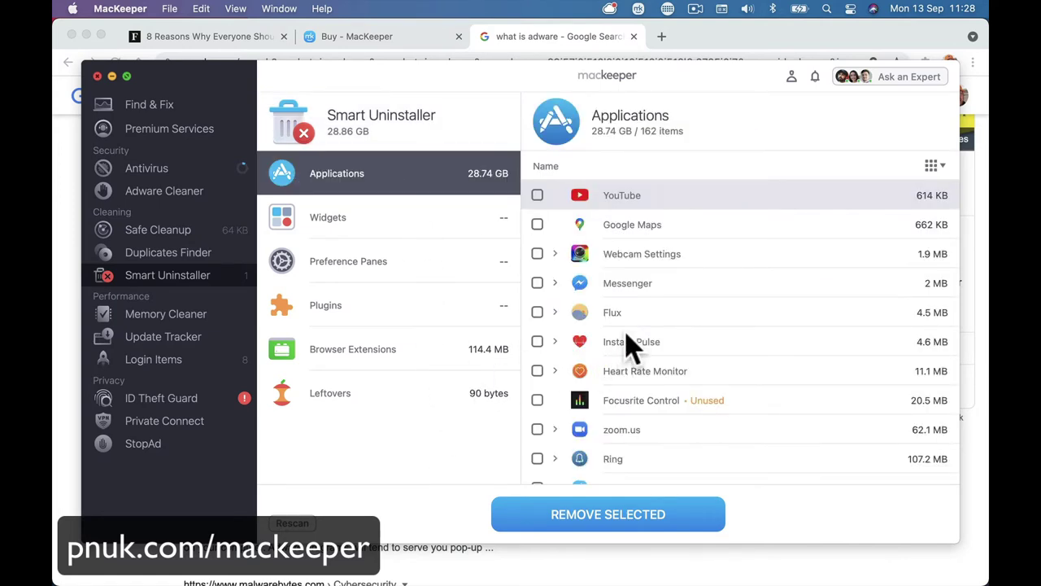
scroll(638, 329, down, 2)
scroll(639, 327, down, 1)
scroll(644, 268, down, 1)
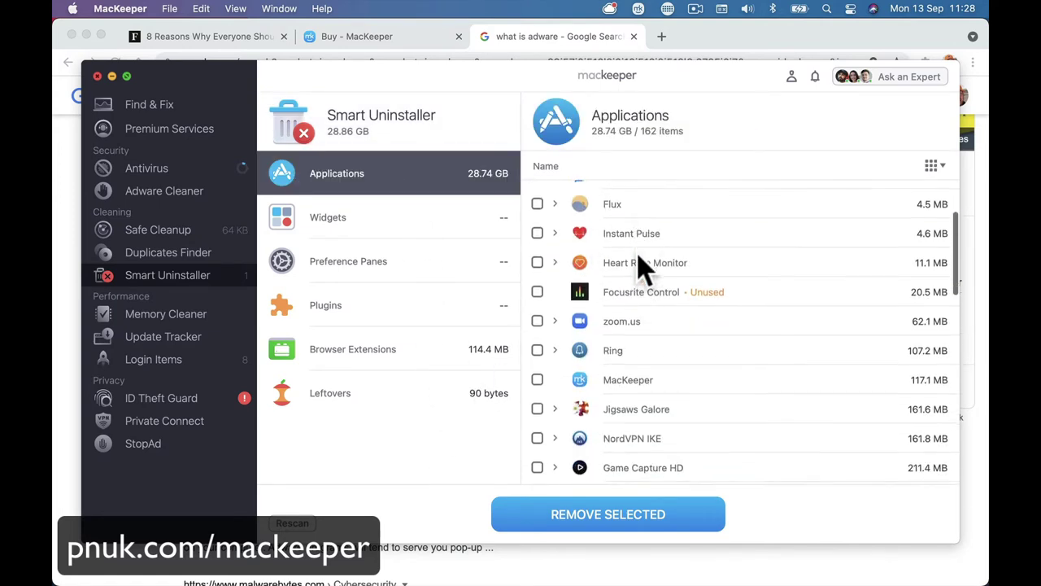
click(537, 260)
scroll(594, 285, down, 1)
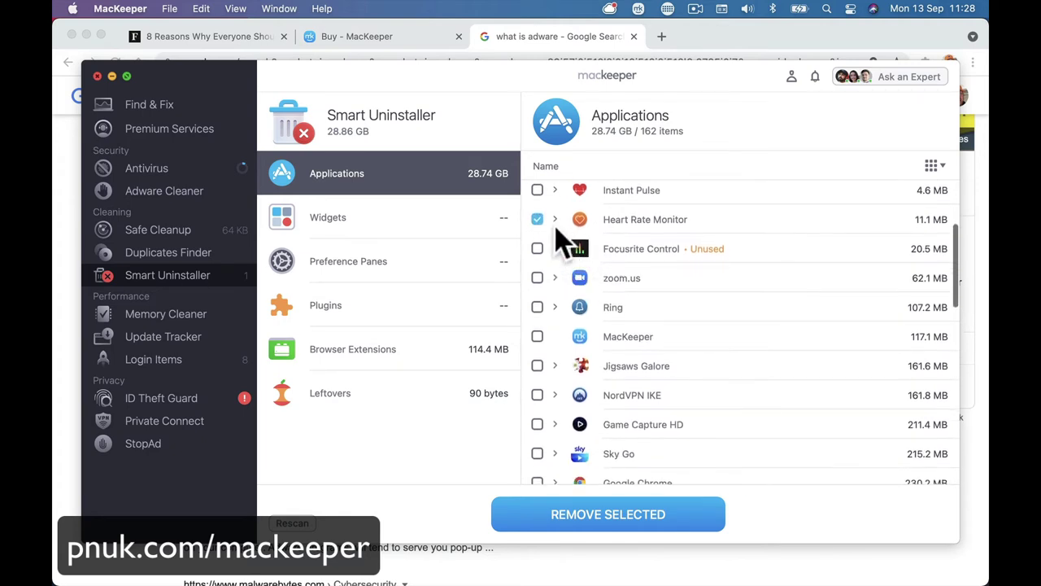
click(555, 220)
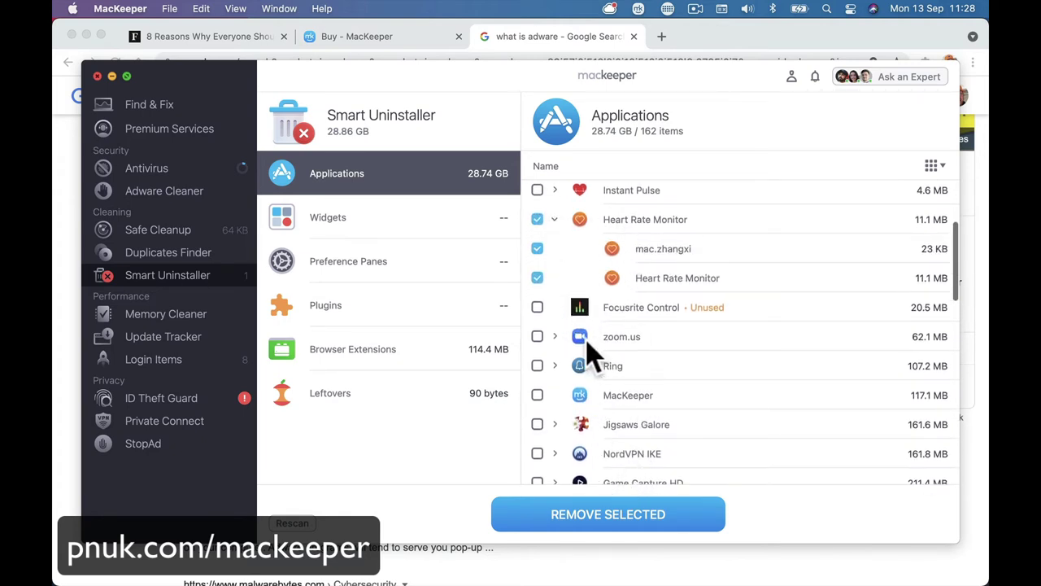
Mark NordVPN IKE for removal as well and review its files
scroll(591, 353, down, 2)
scroll(590, 348, down, 4)
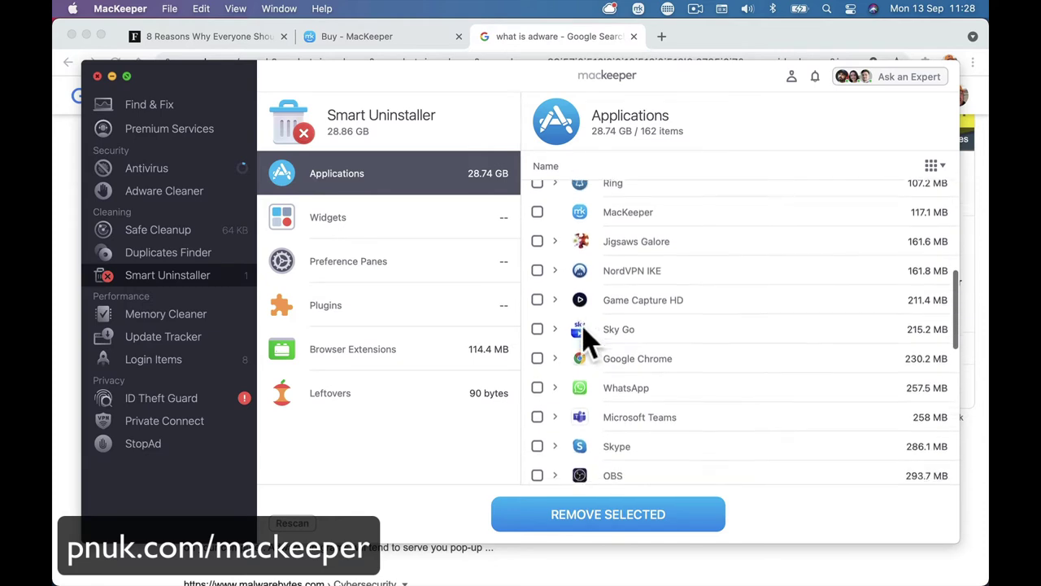
scroll(584, 340, down, 1)
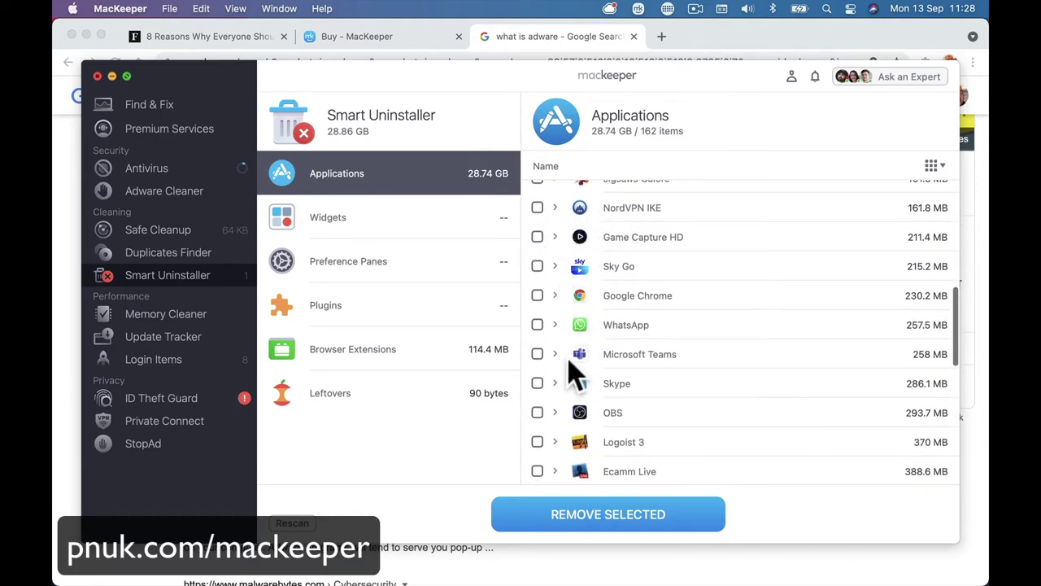
click(537, 208)
click(555, 208)
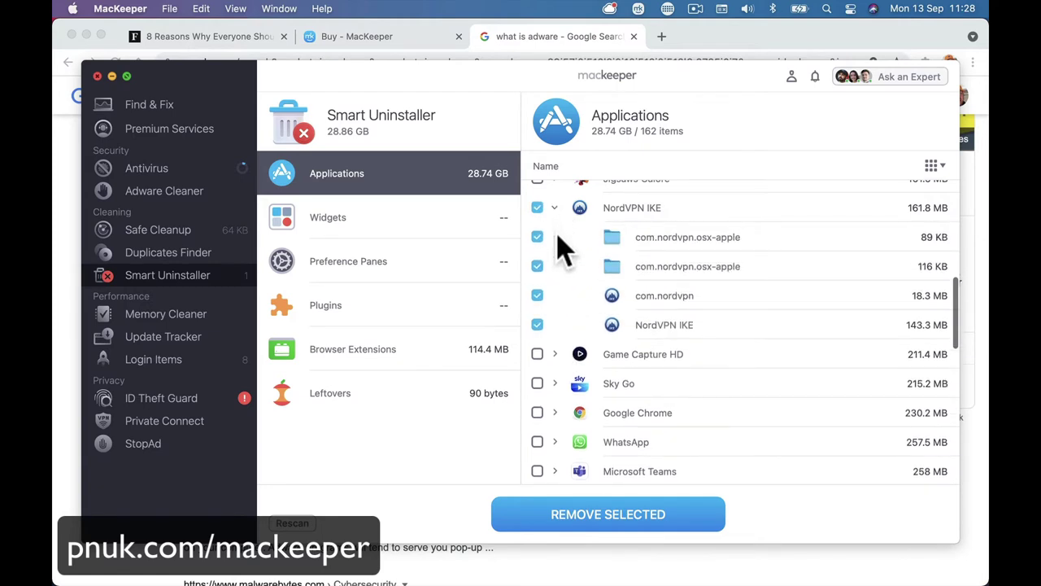
scroll(573, 374, down, 1)
scroll(576, 374, down, 4)
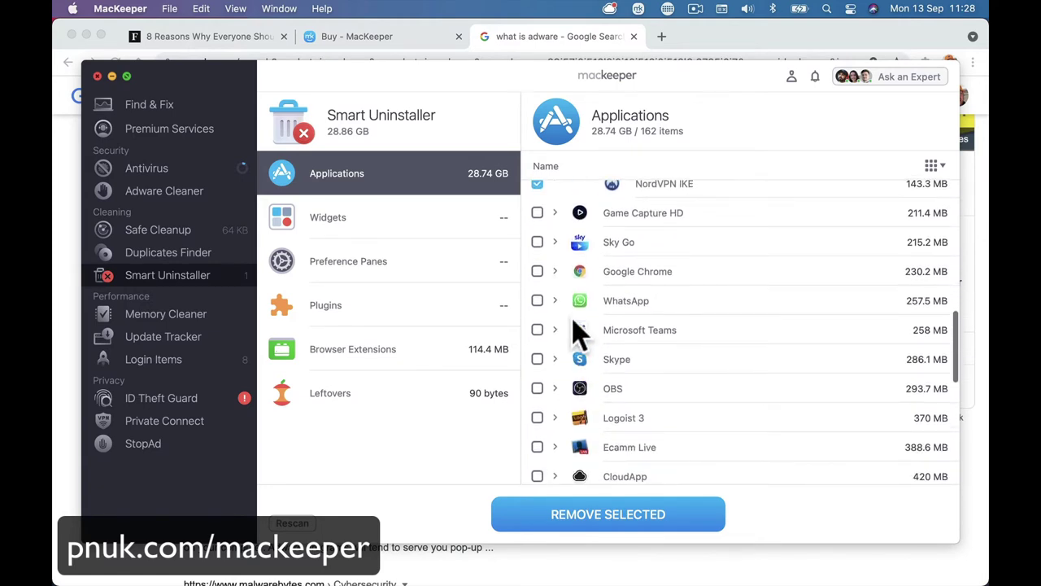
scroll(574, 338, down, 5)
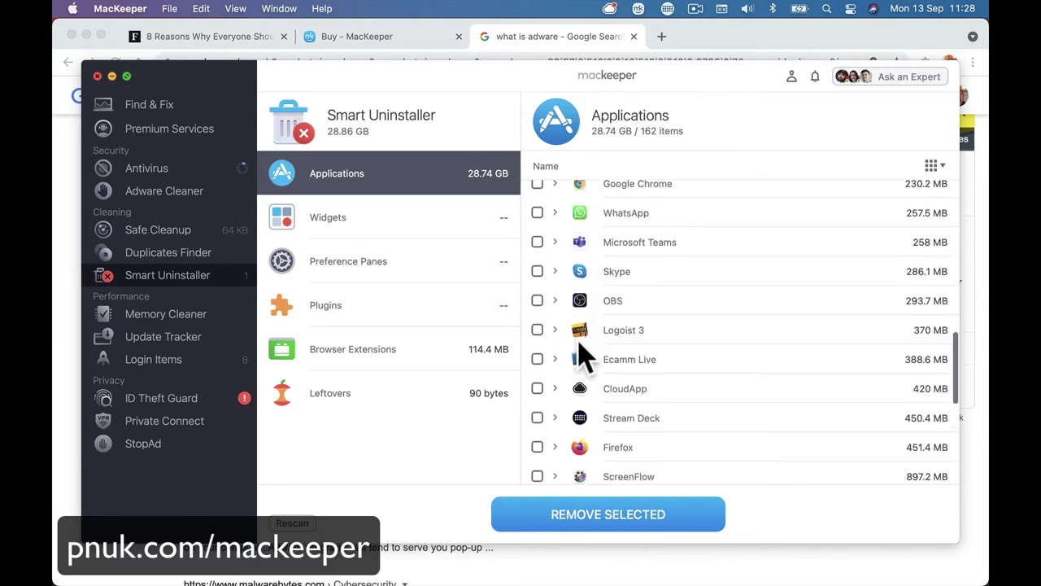
scroll(580, 352, down, 8)
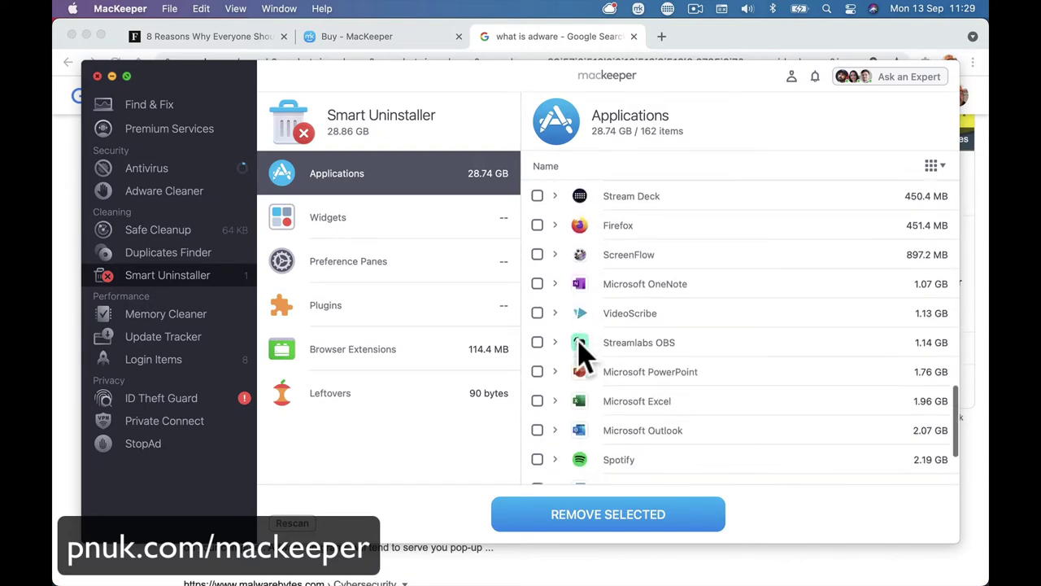
scroll(580, 354, down, 3)
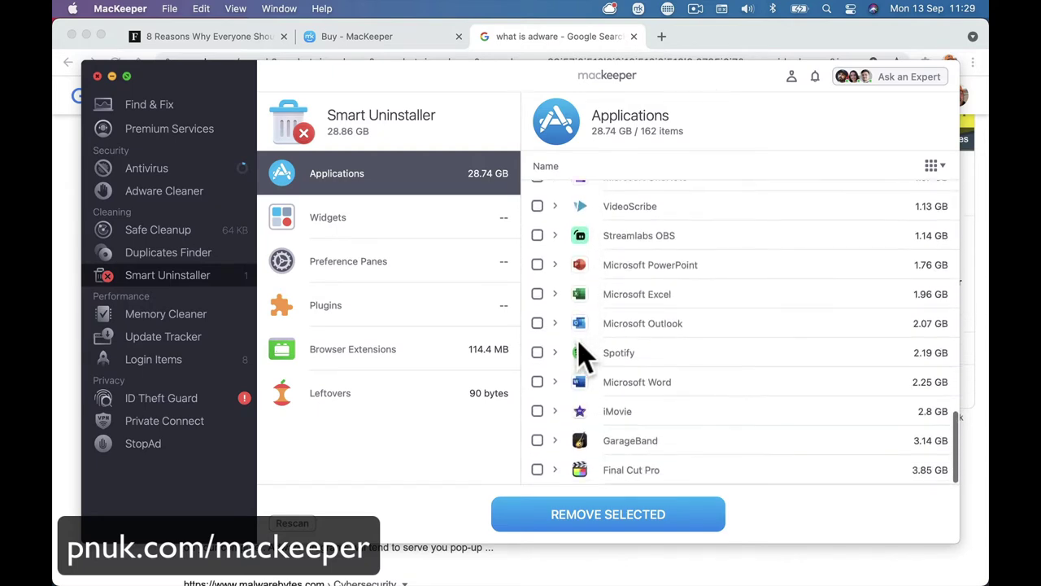
Remove both apps, clearing 172.9 MB, and start a fresh scan
click(625, 520)
click(727, 340)
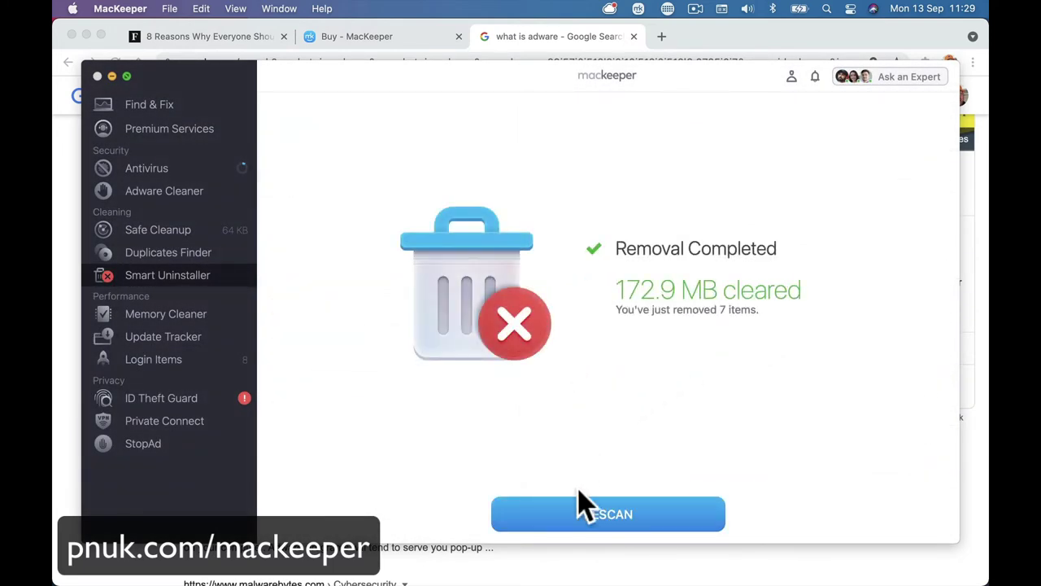
click(579, 516)
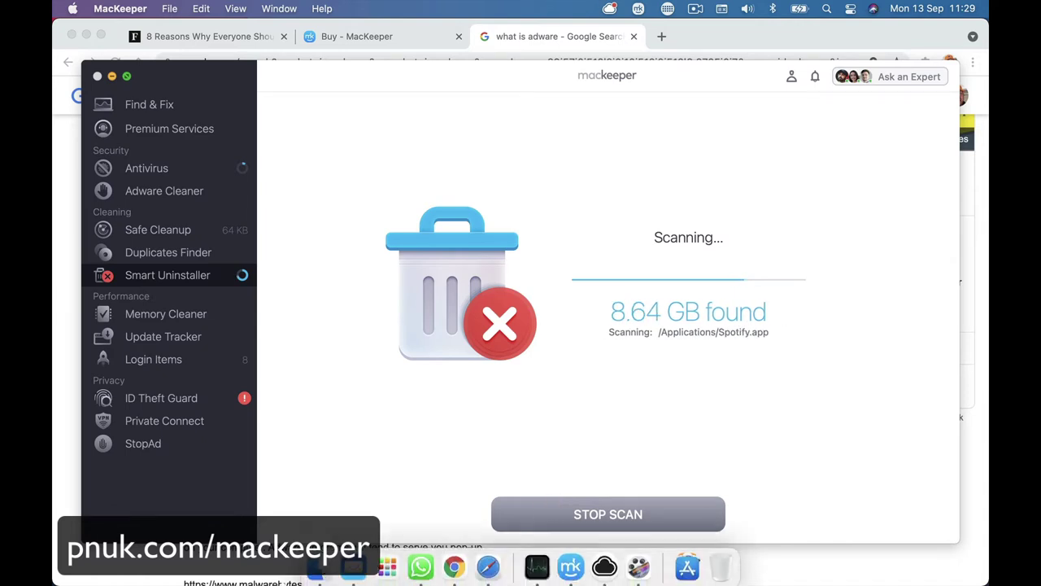
click(317, 560)
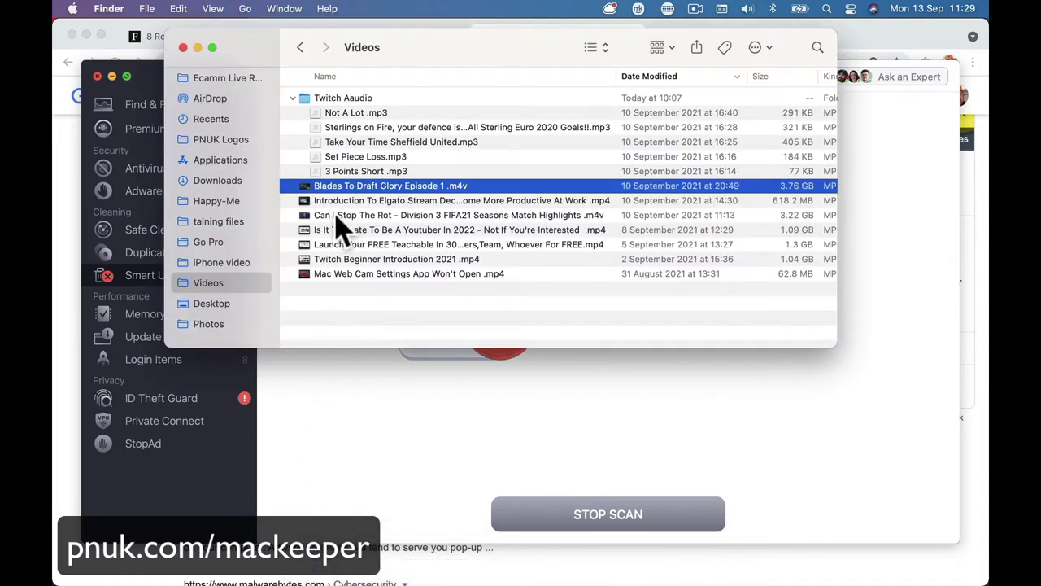
click(241, 161)
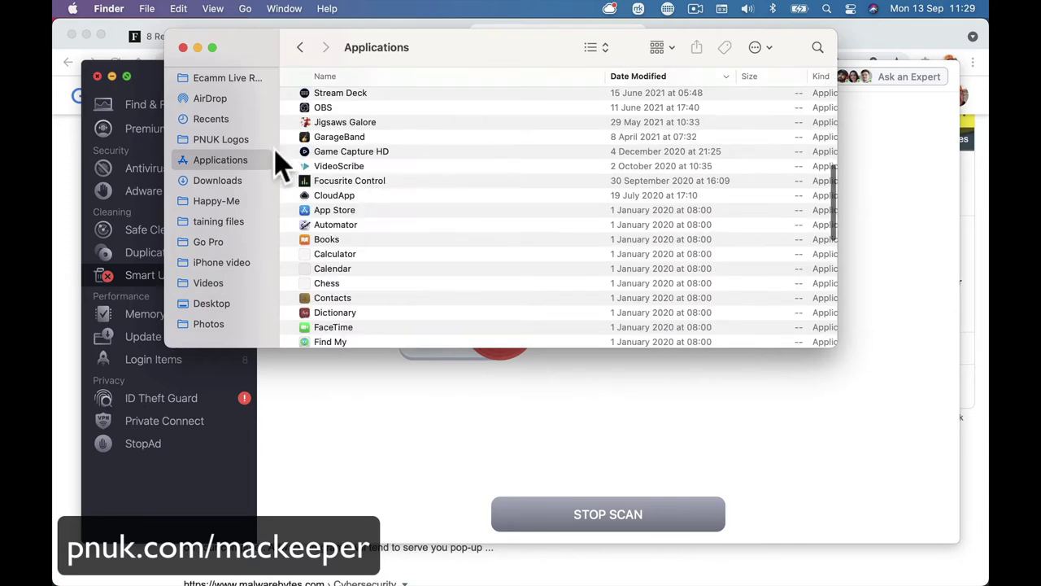
right_click(364, 181)
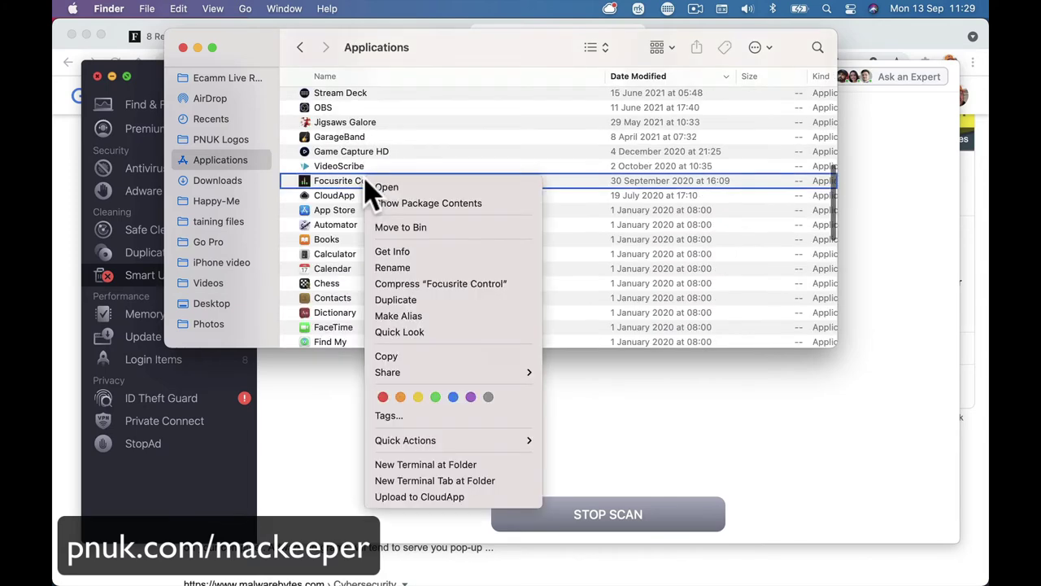
click(182, 48)
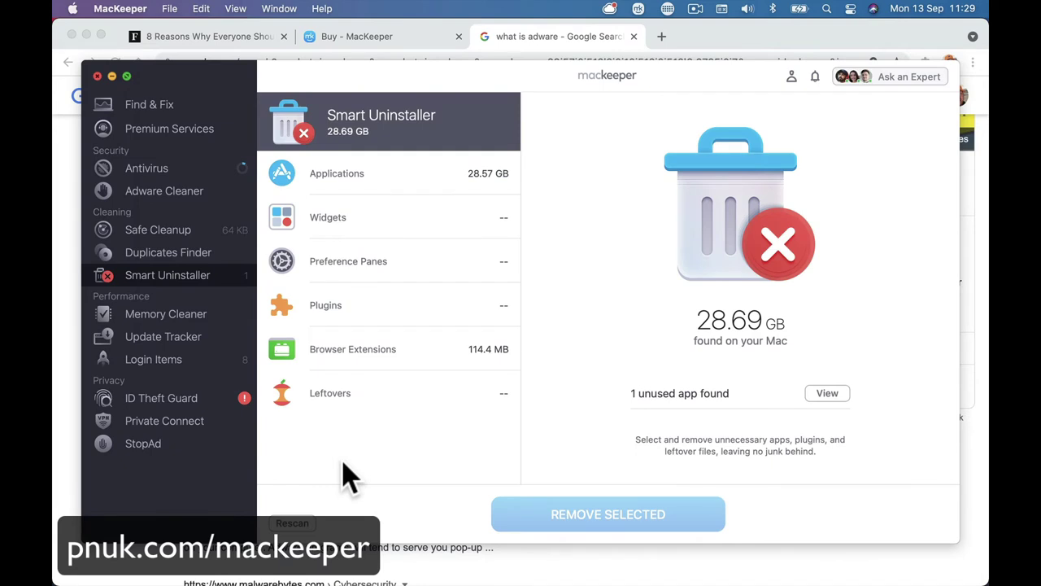
Browse the Widgets, Preference Panes and Plugins findings, then expand Google Chrome's extensions
click(370, 232)
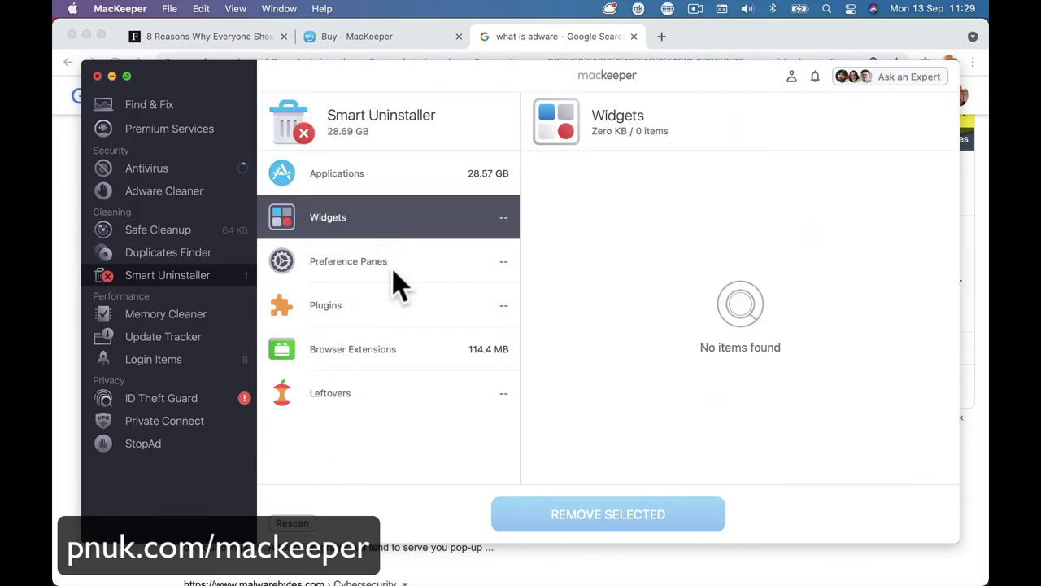
click(401, 279)
click(407, 299)
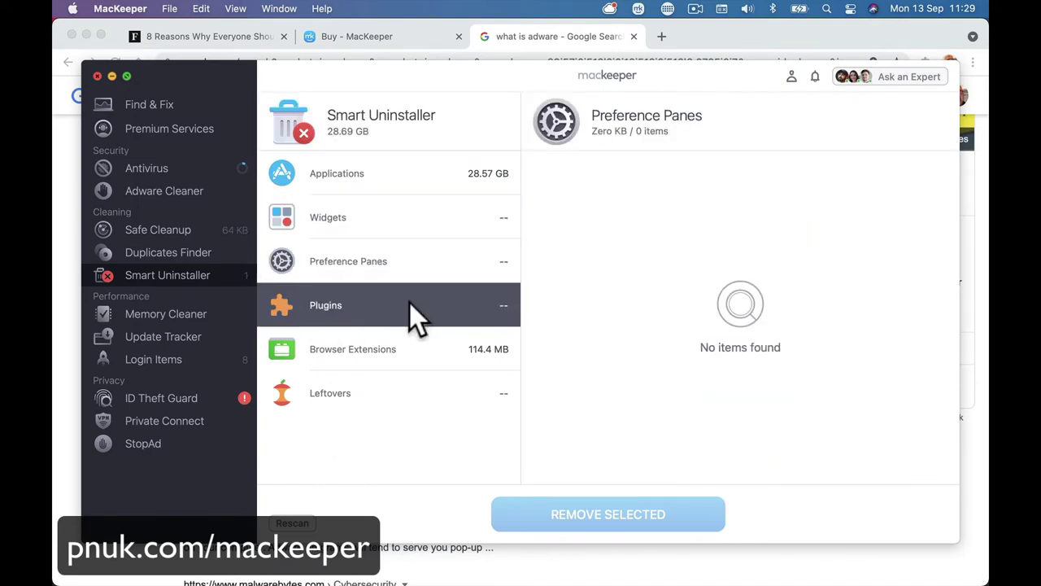
click(416, 362)
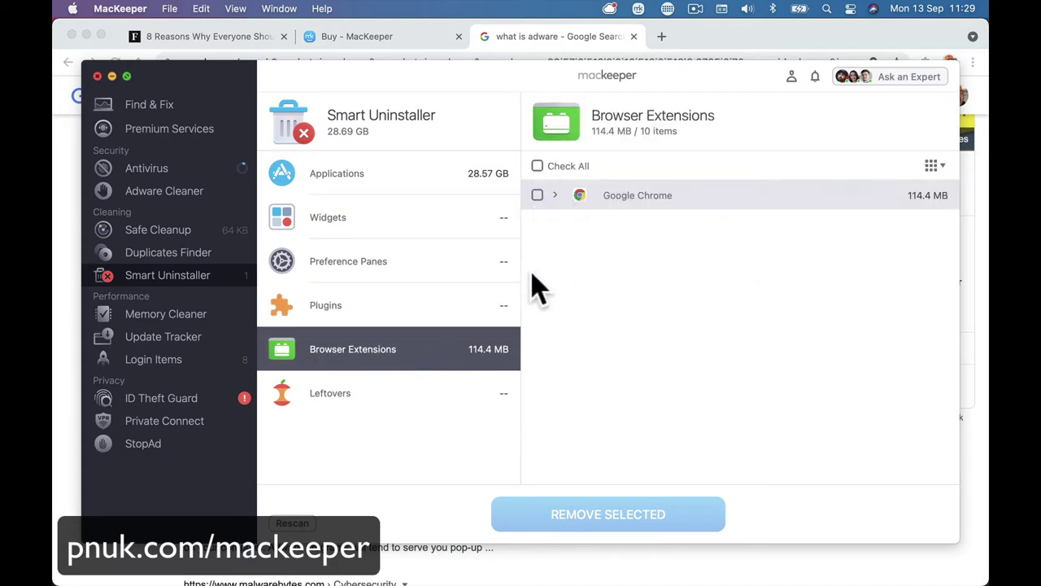
click(554, 196)
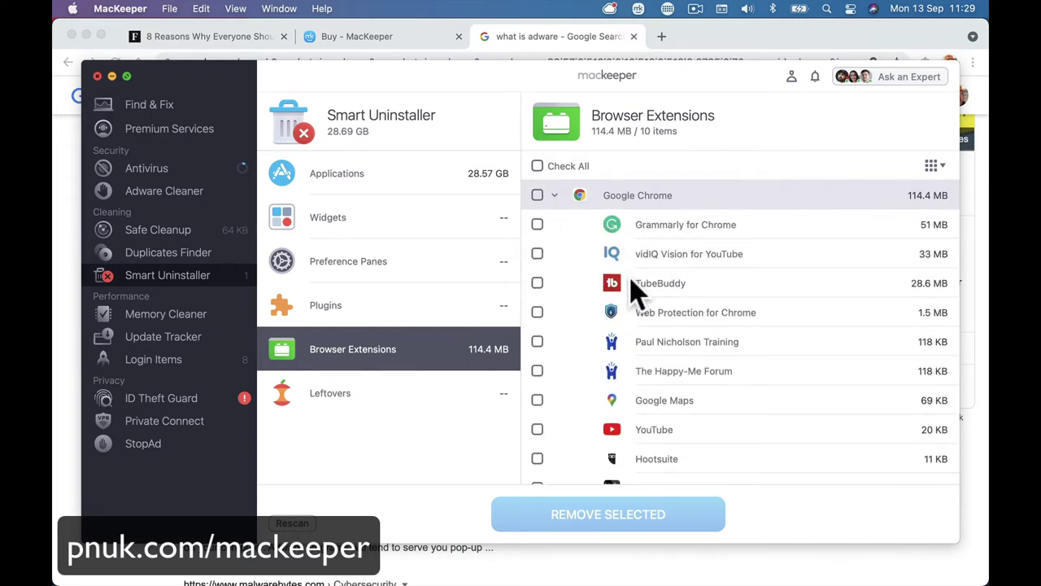
scroll(663, 310, down, 1)
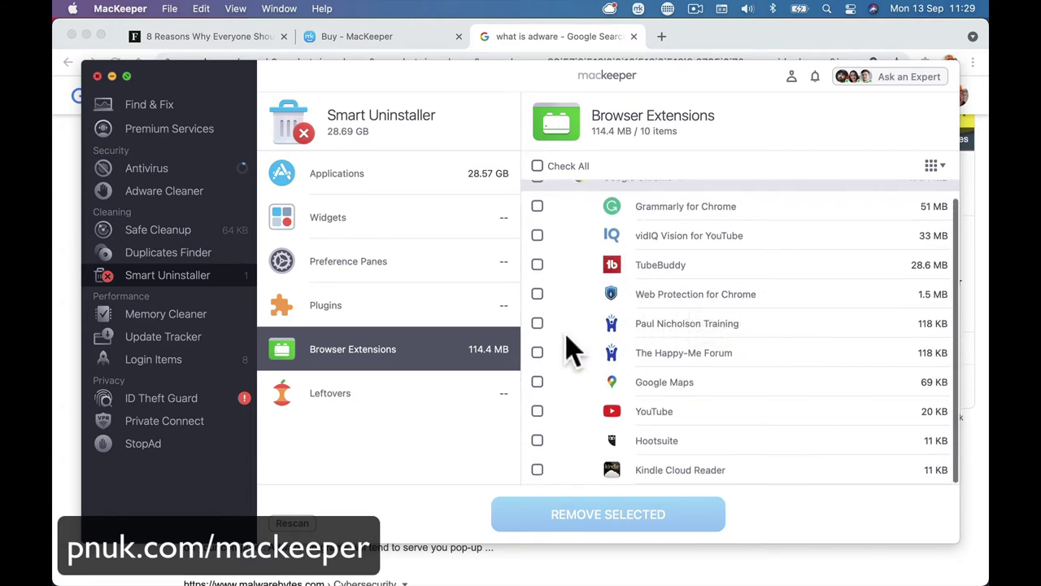
Remove the training, The Happy-Me Forum, Hootsuite and Kindle Cloud Reader Chrome extensions
click(537, 324)
click(537, 353)
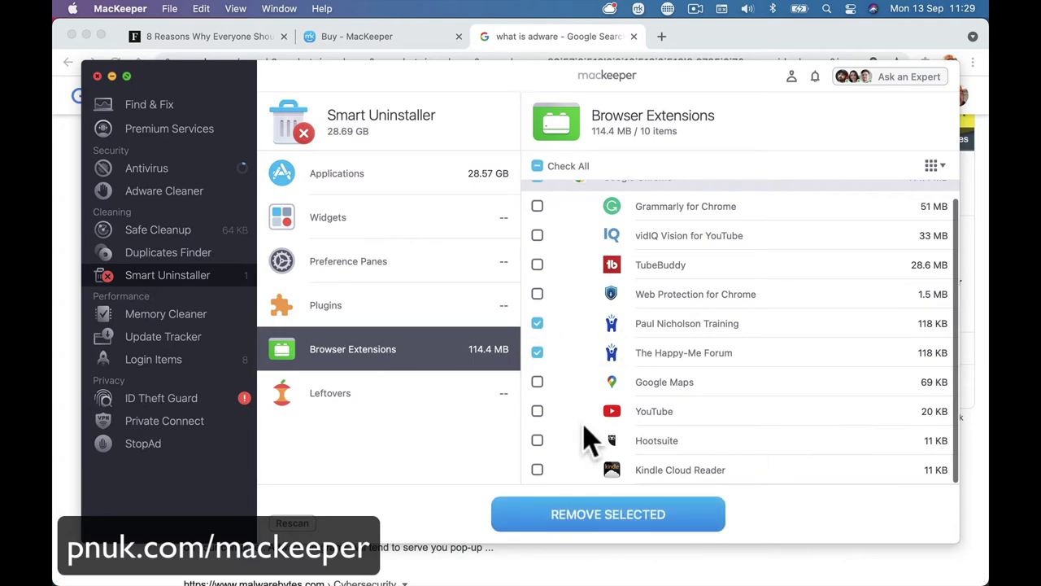
click(537, 440)
click(536, 470)
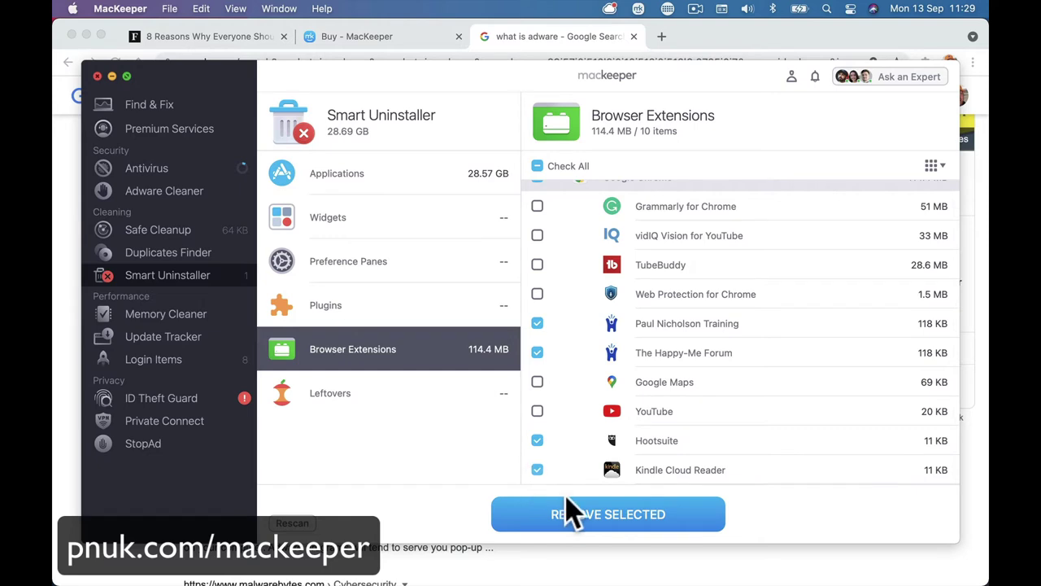
scroll(572, 427, down, 1)
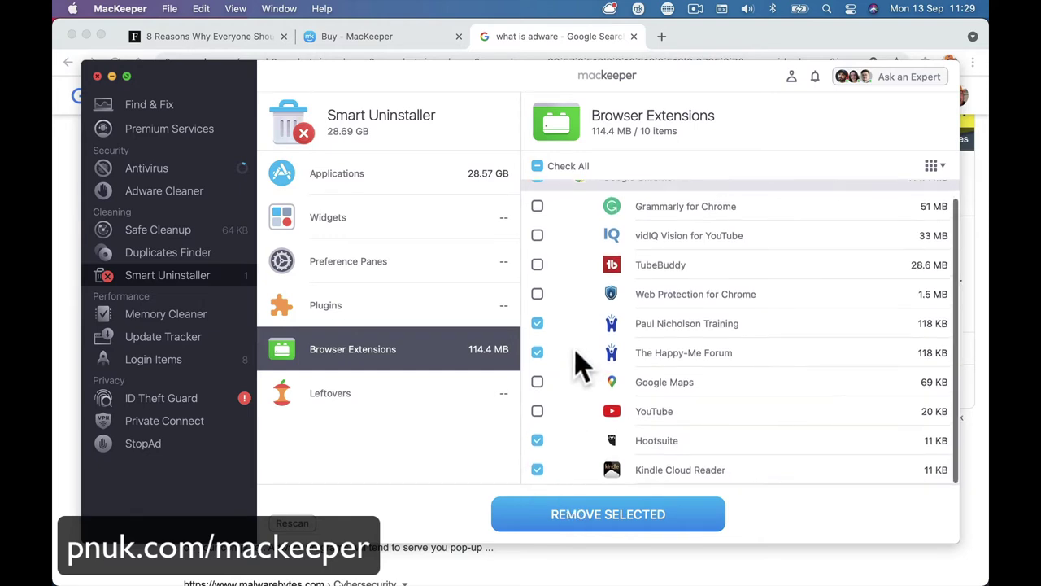
click(639, 519)
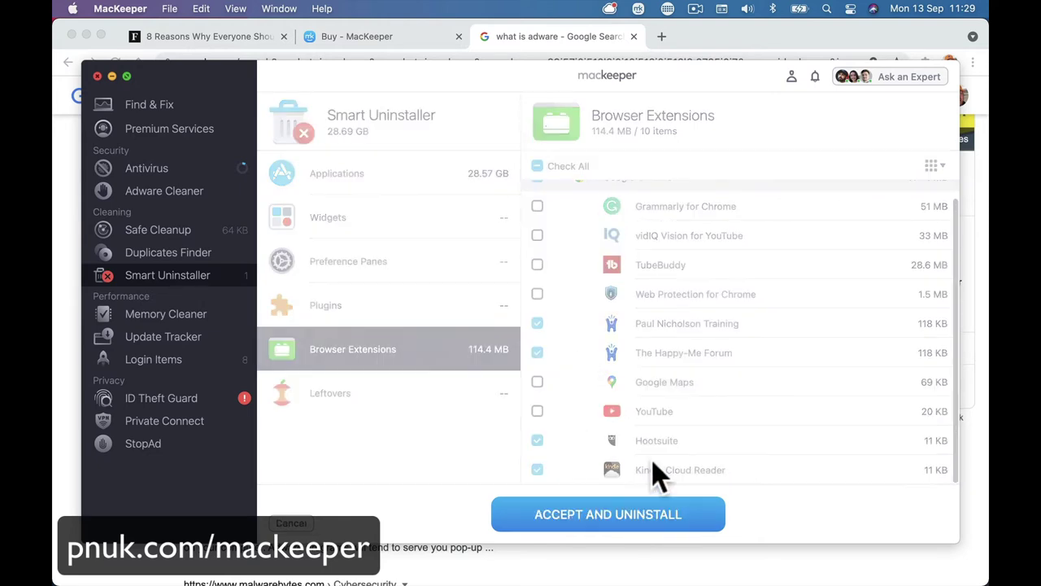
click(628, 519)
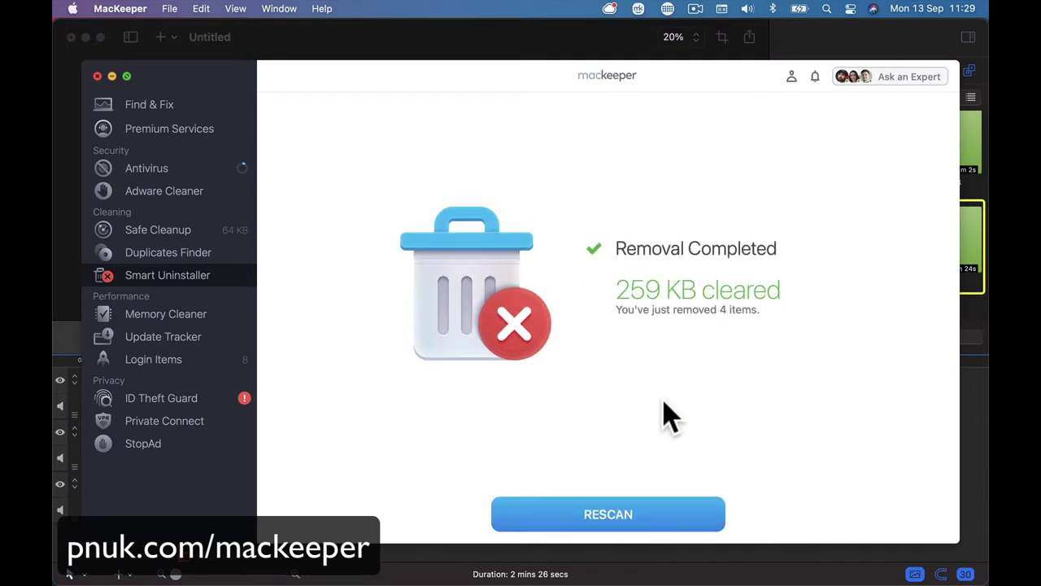
Open a new Chrome window and bring MacKeeper's 259 KB removal result back to the front
key(super+Tab)
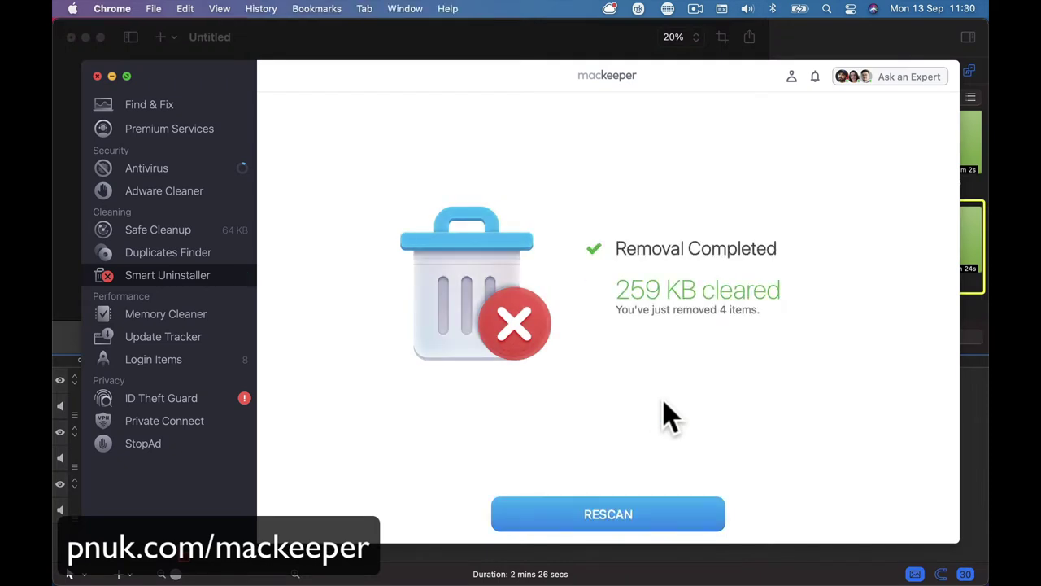
key(super+n)
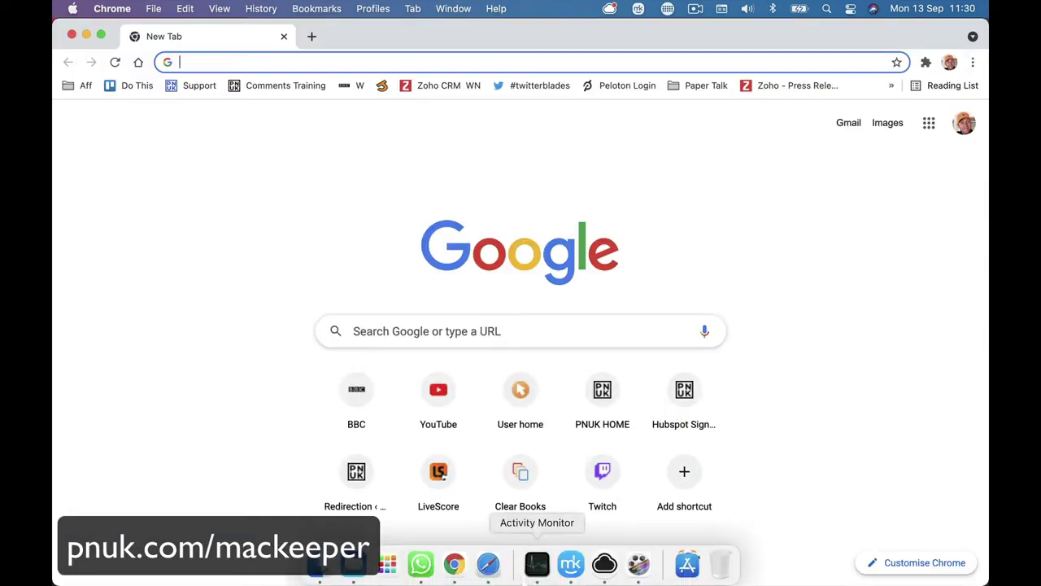
click(571, 566)
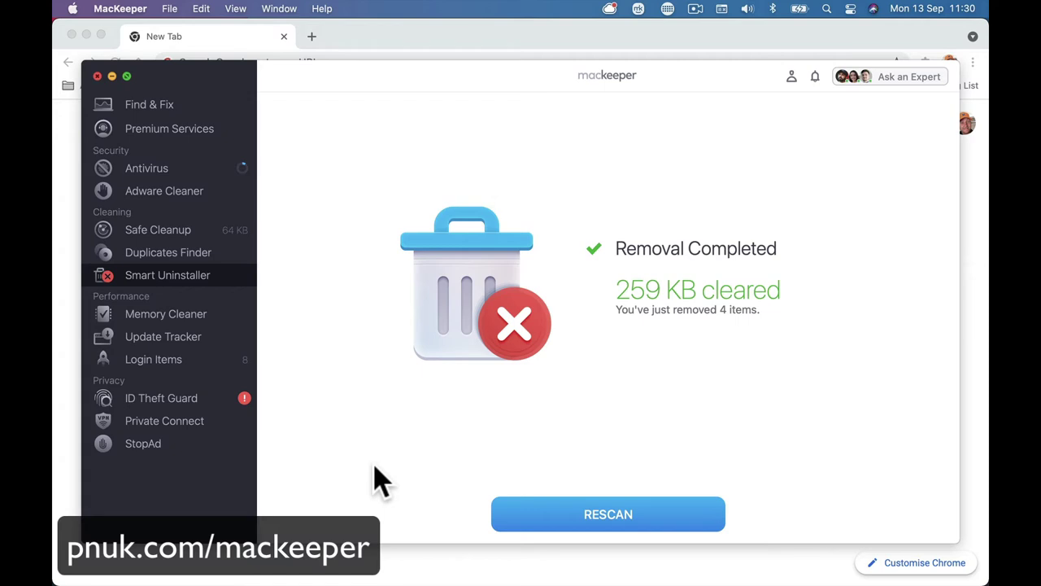
Clean memory with Memory Cleaner, raising available memory from 1.17 GB to 9.51 GB
click(195, 316)
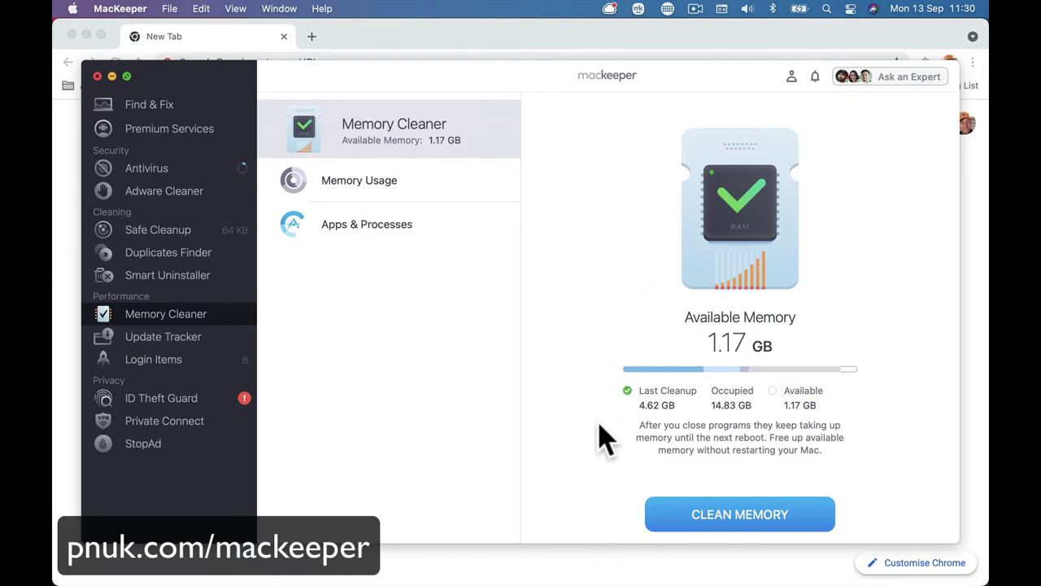
click(719, 514)
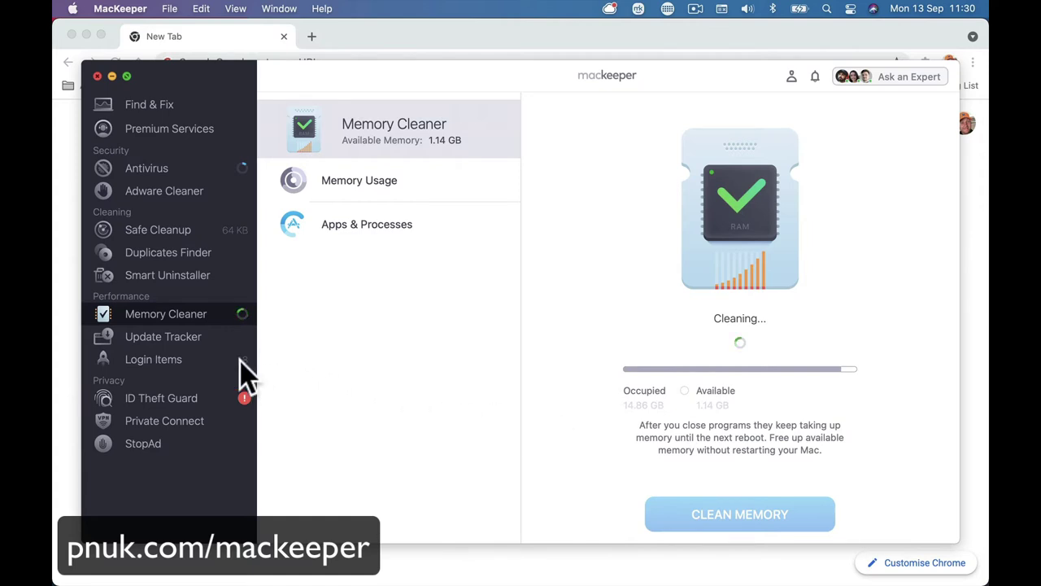
click(202, 340)
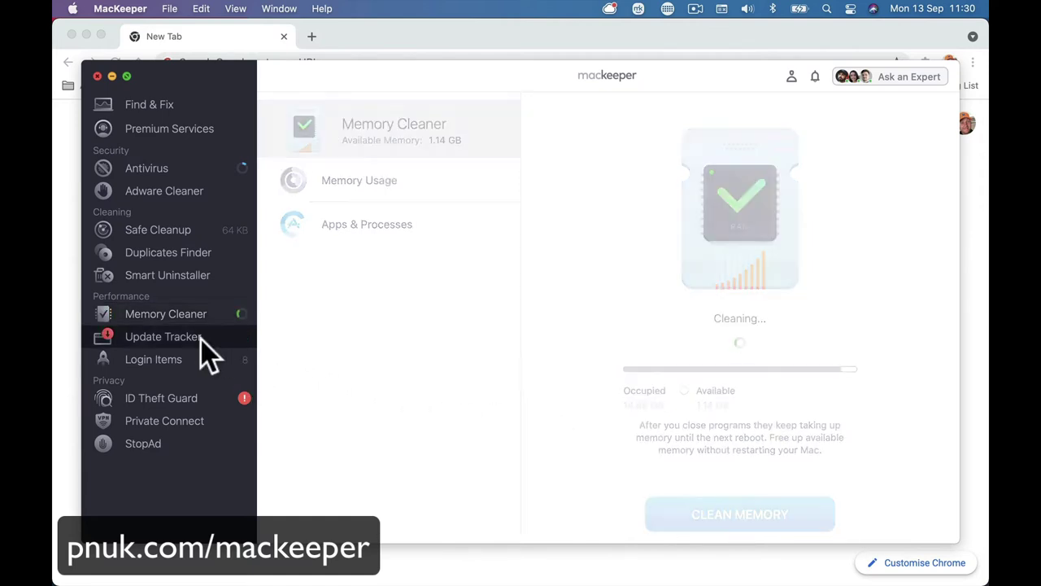
click(210, 316)
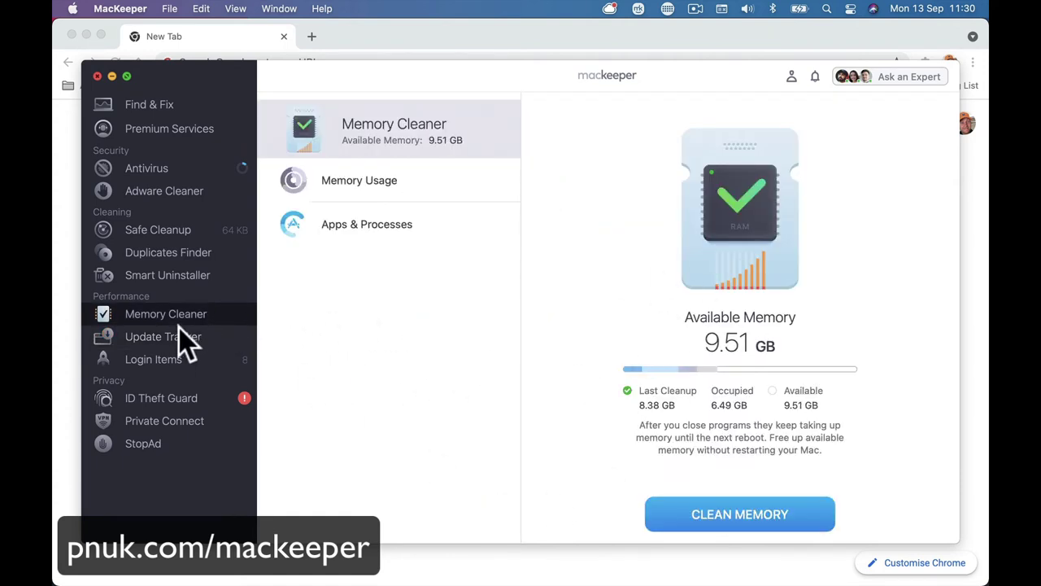
Rescan Update Tracker and run the app updates after quitting all apps, leaving 2 for review
click(181, 340)
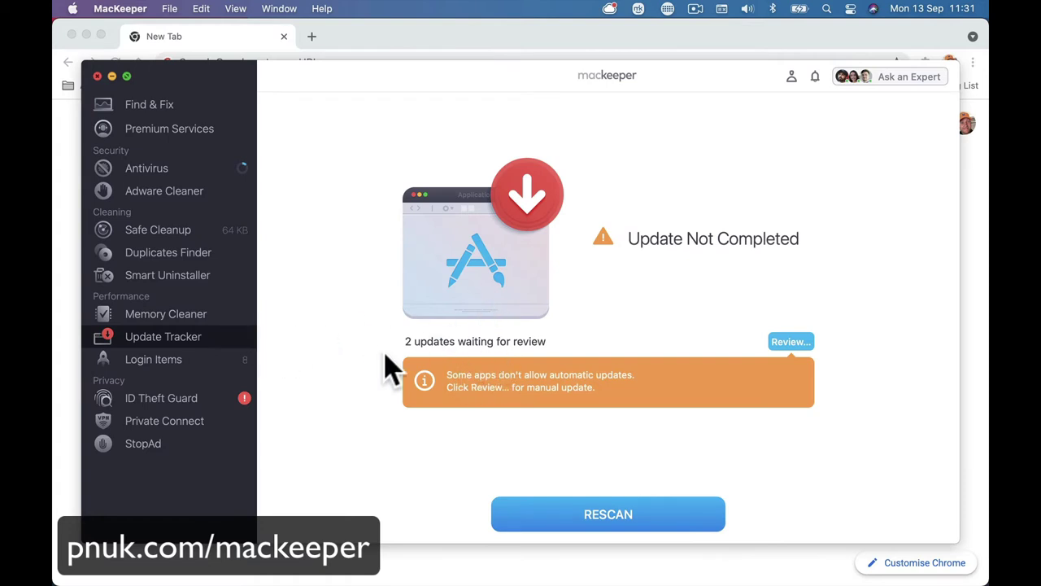
click(681, 512)
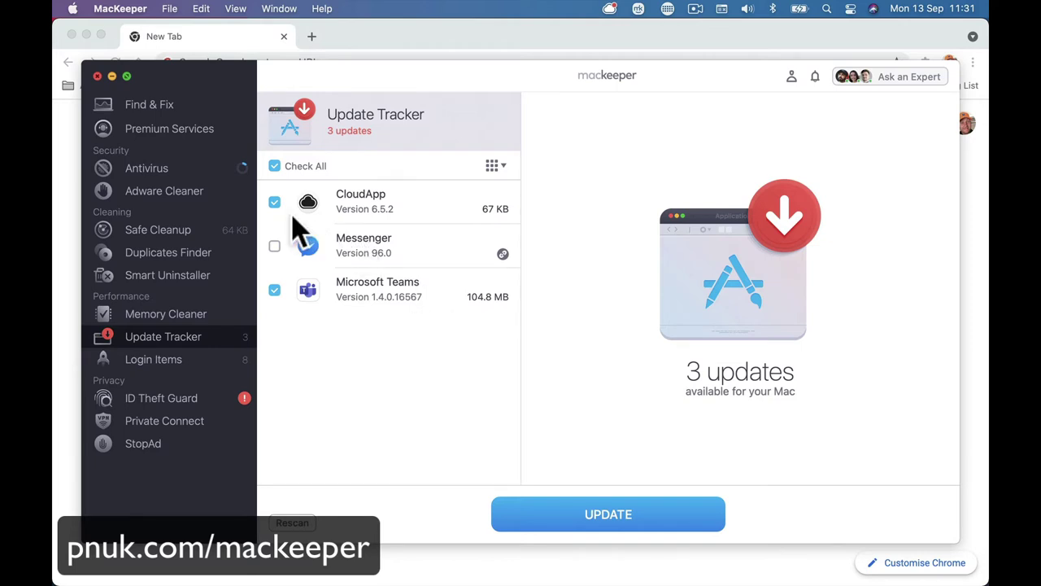
click(625, 516)
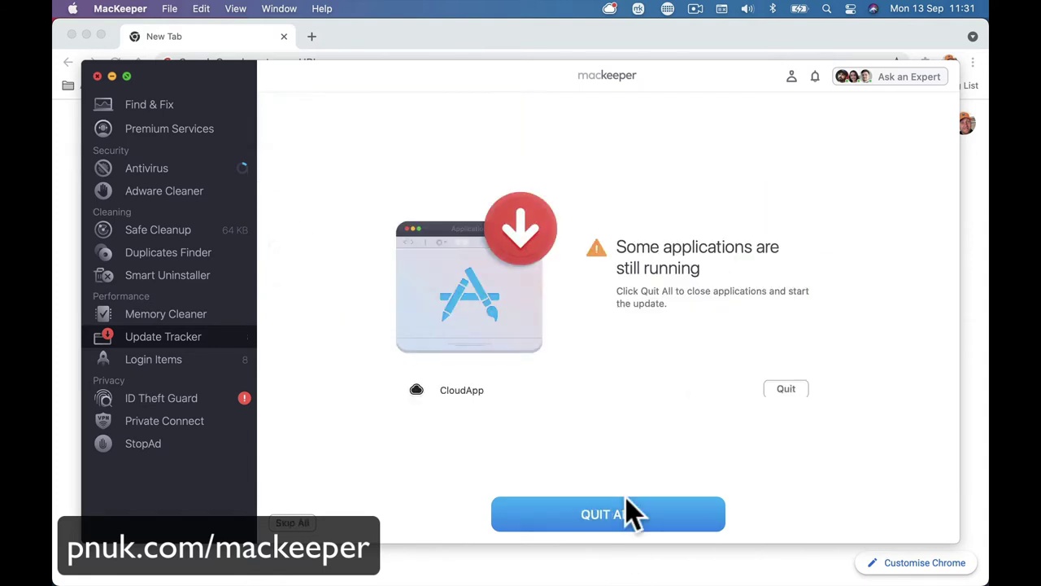
click(662, 516)
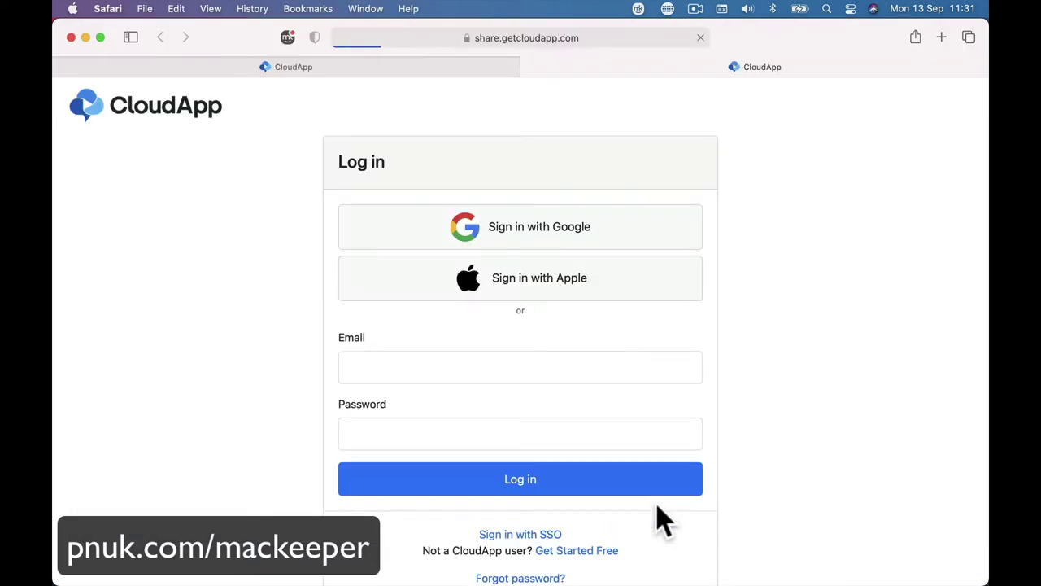
mouse_move(537, 562)
click(571, 560)
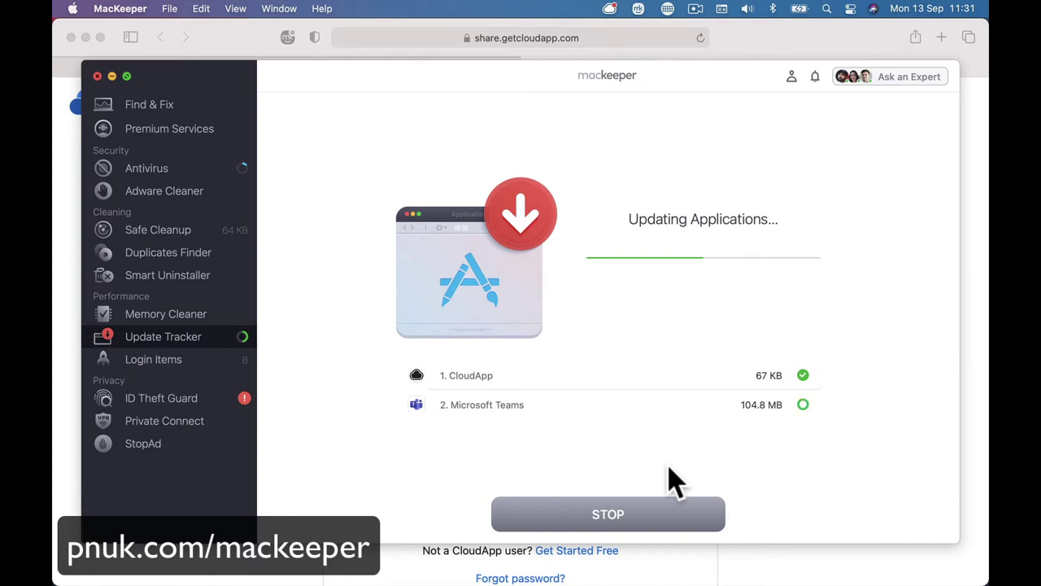
mouse_move(700, 571)
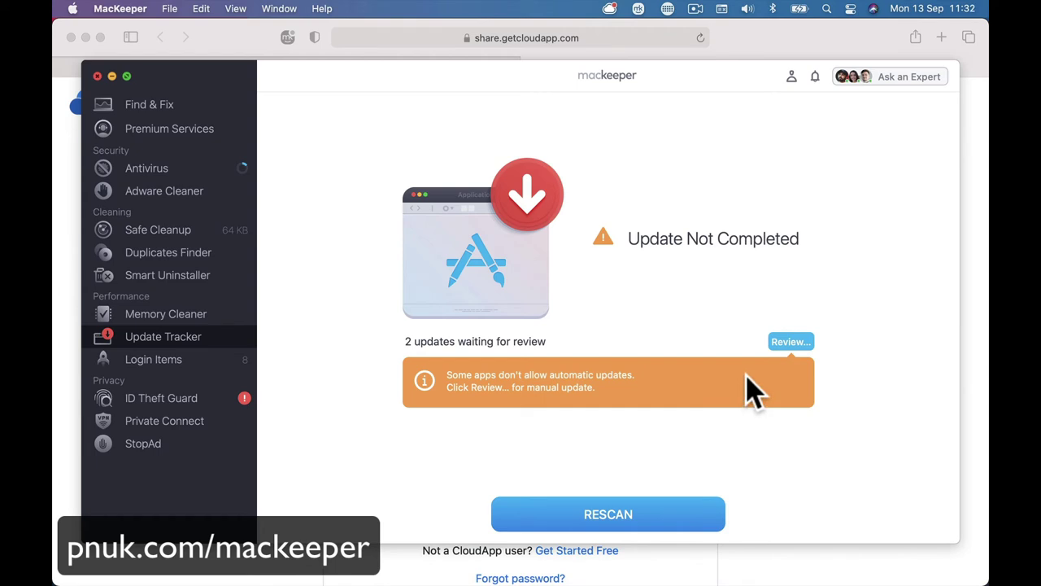
Review the CloudApp update details, then list the 8 startup login items
click(784, 342)
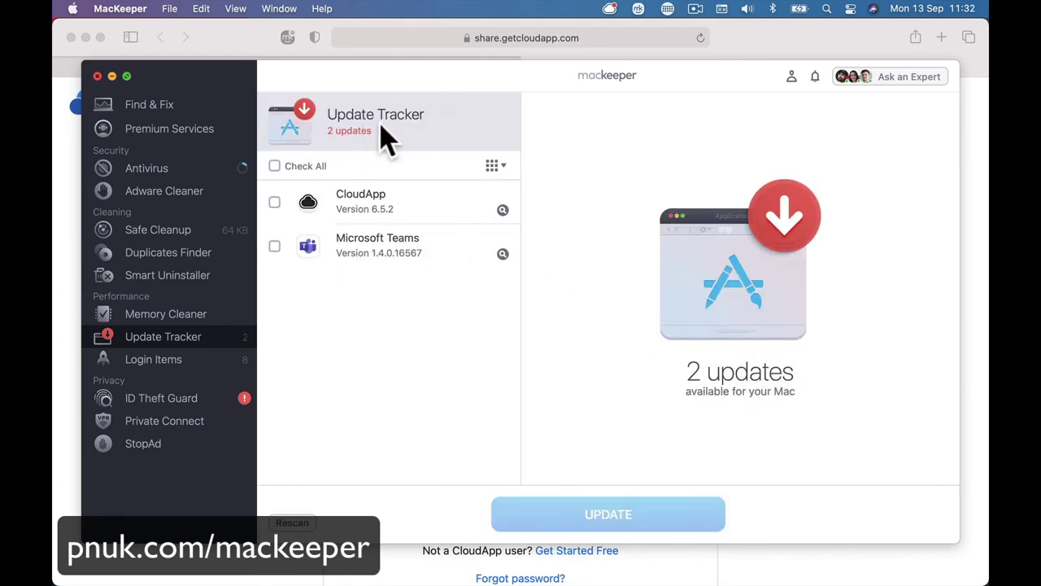
click(280, 198)
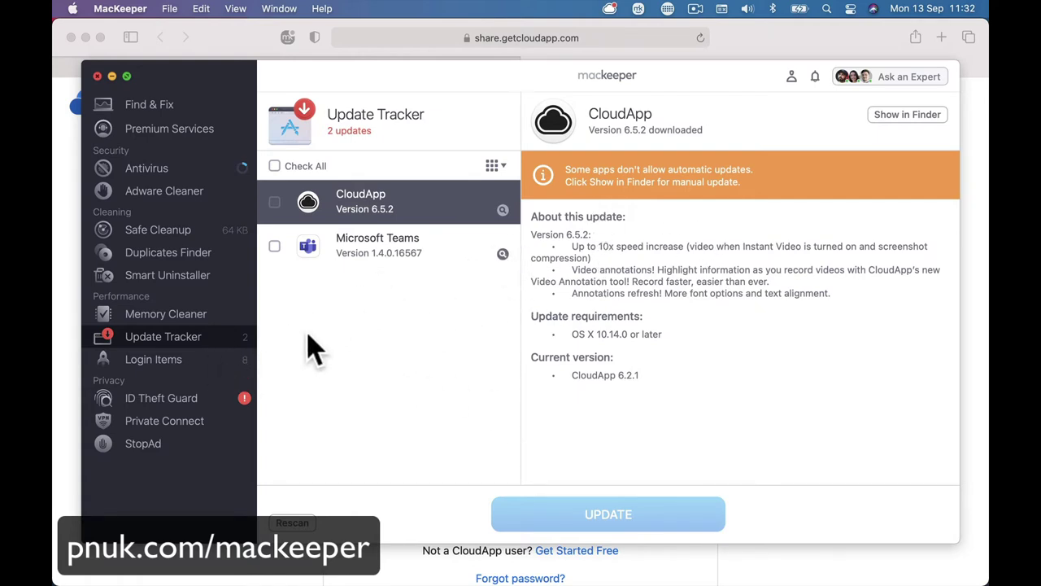
click(192, 359)
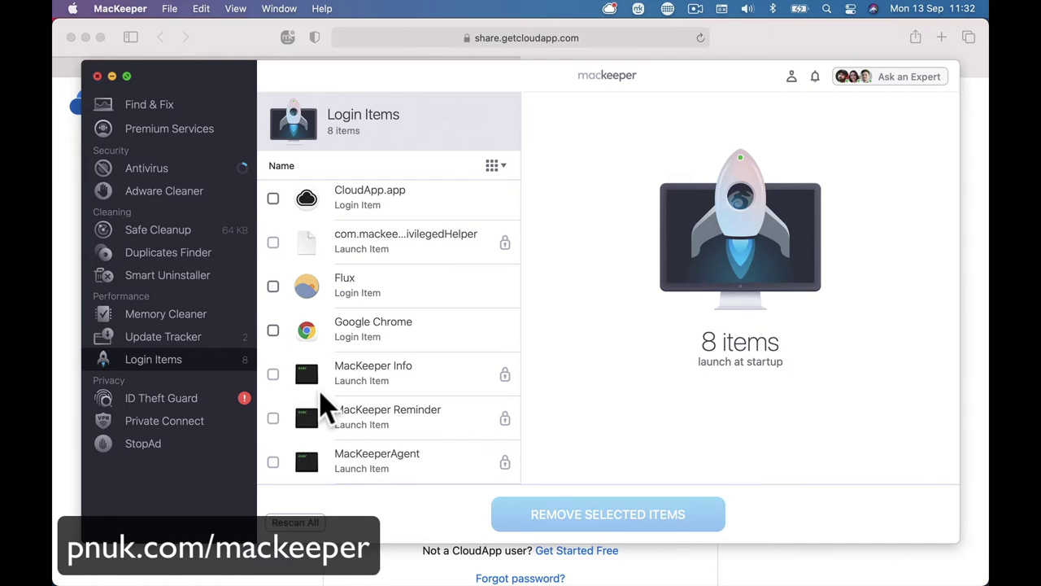
Remove CloudApp.app from the startup login items and rescan, leaving 7 items
click(272, 199)
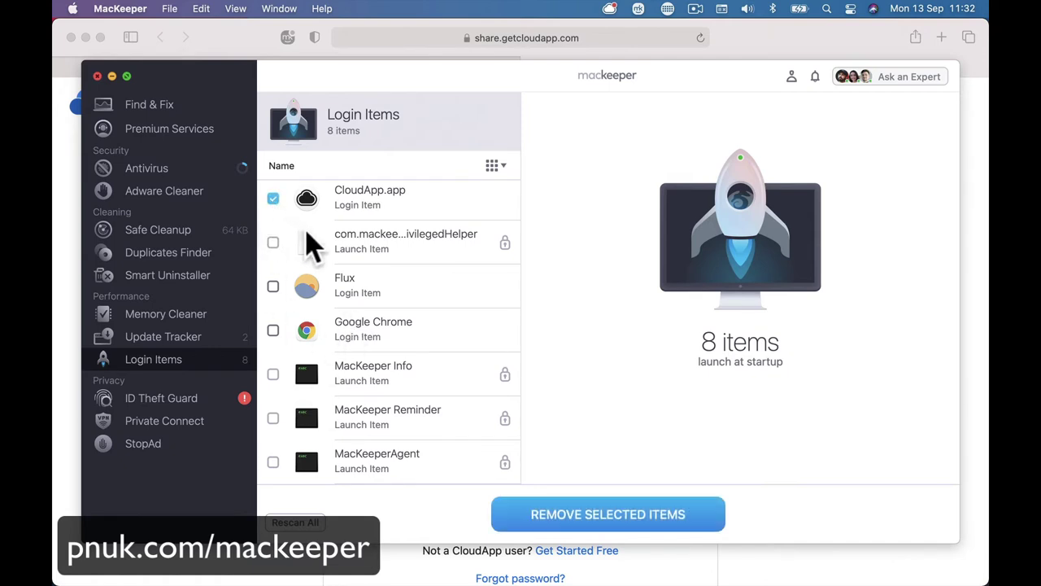
click(569, 528)
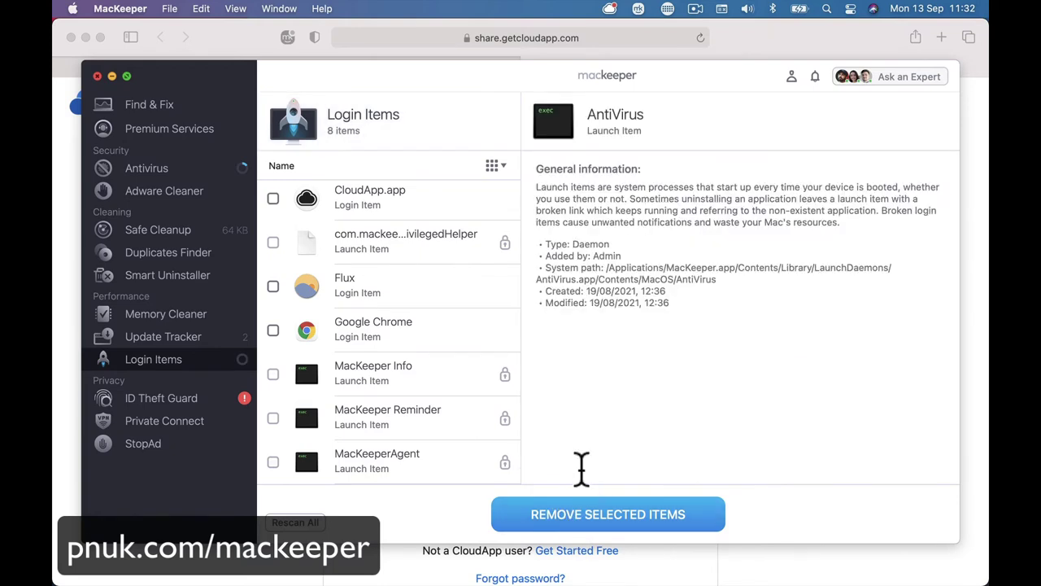
click(571, 517)
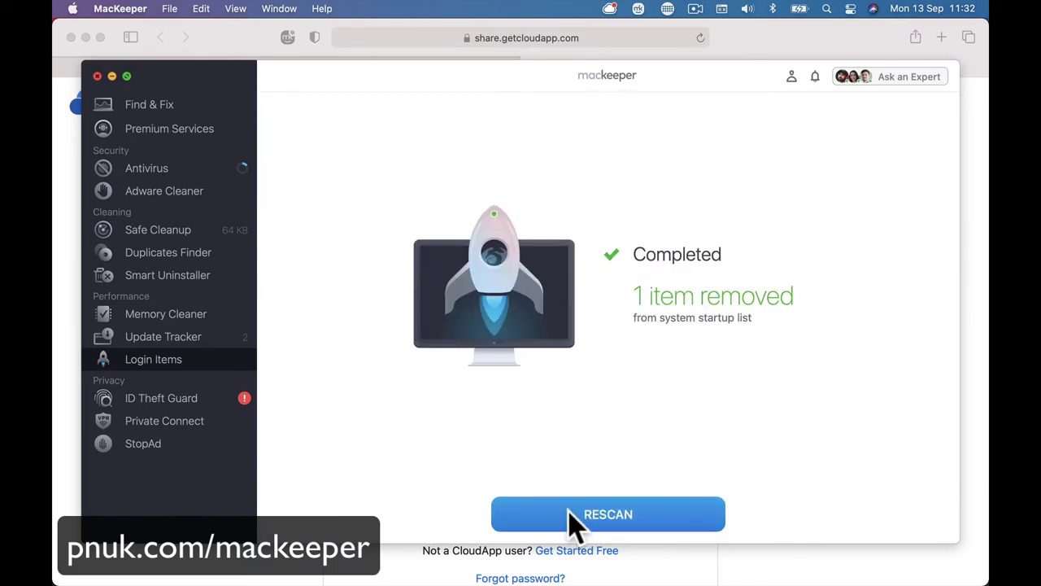
Quit CloudApp from the Dock and review the MacKeeperPrivilegedHelper, Flux and Google Chrome item details
right_click(640, 562)
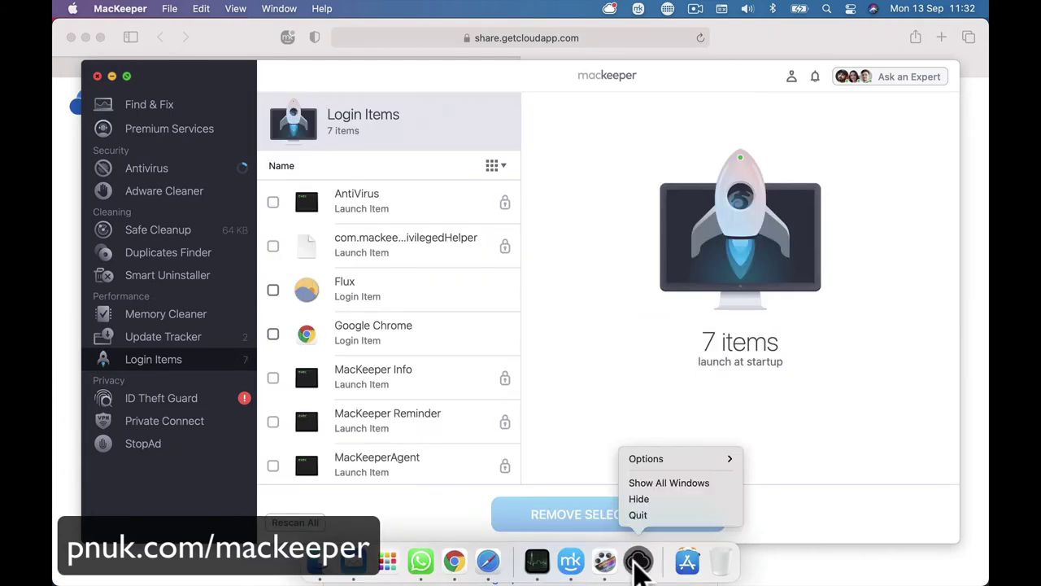
click(648, 515)
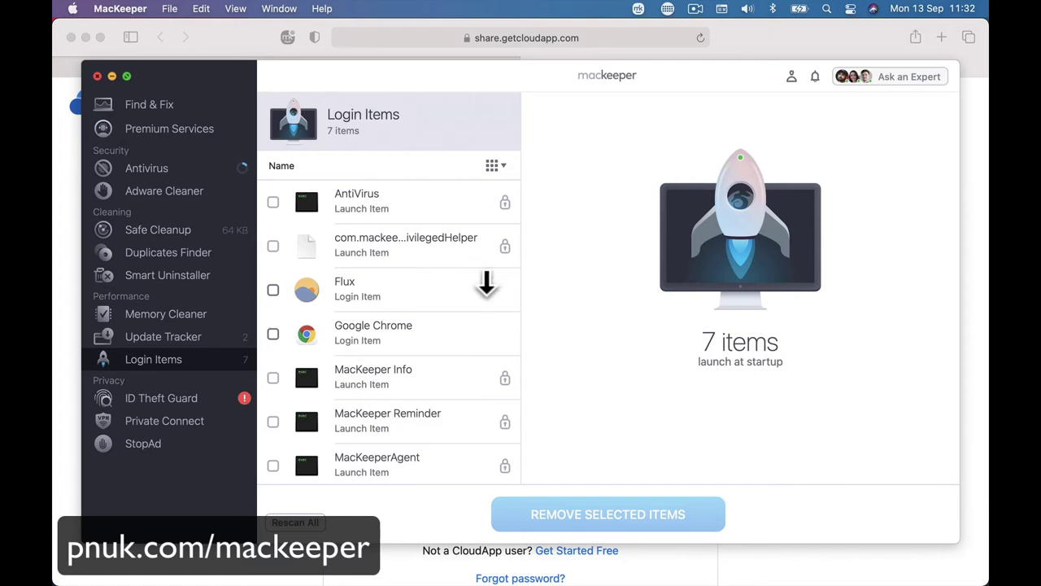
scroll(488, 284, down, 1)
click(361, 260)
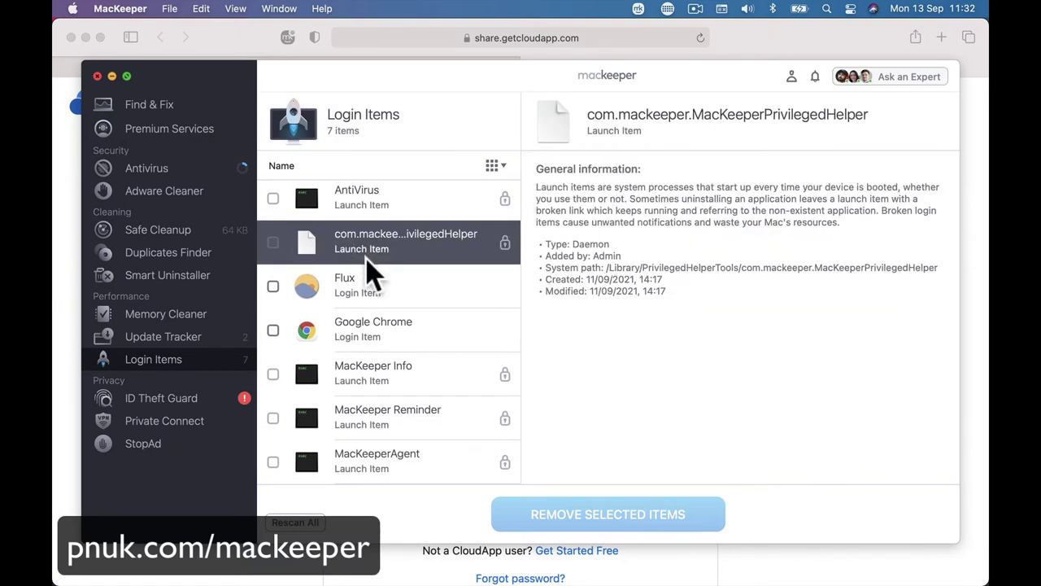
click(399, 297)
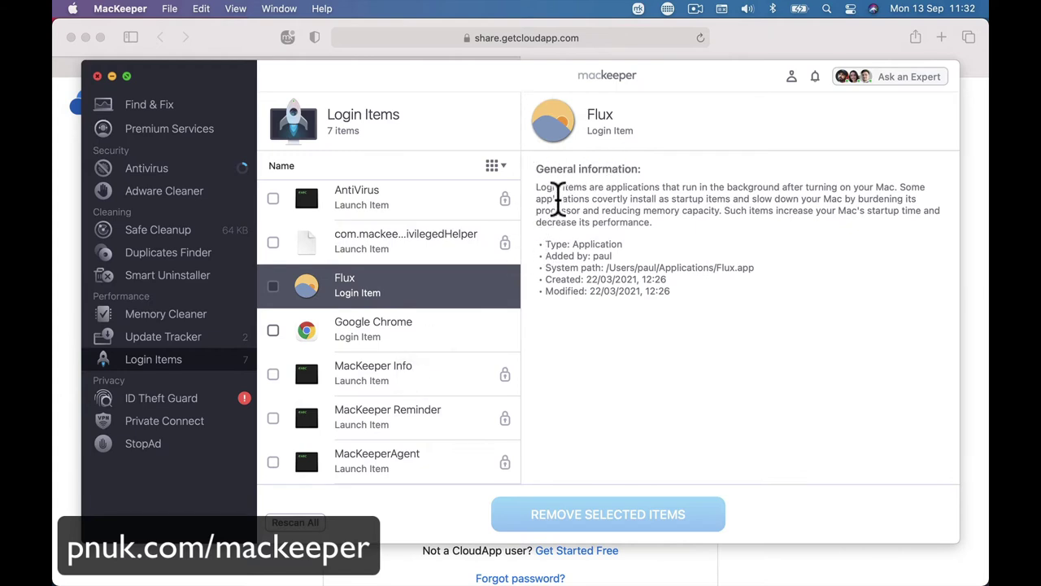
click(464, 341)
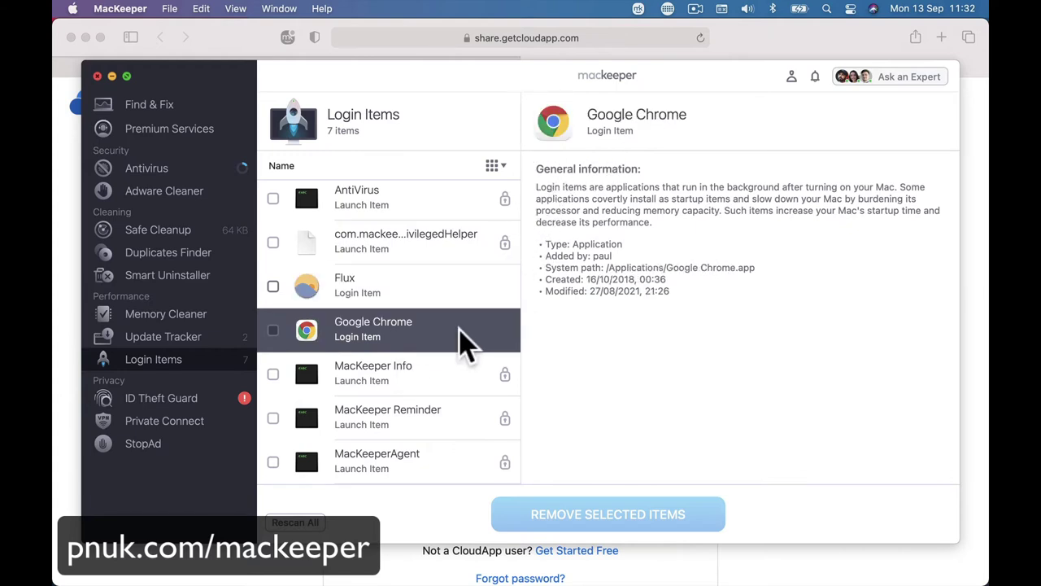
Remove Google Chrome from the login items and rescan, leaving 6 startup items
click(273, 330)
click(560, 499)
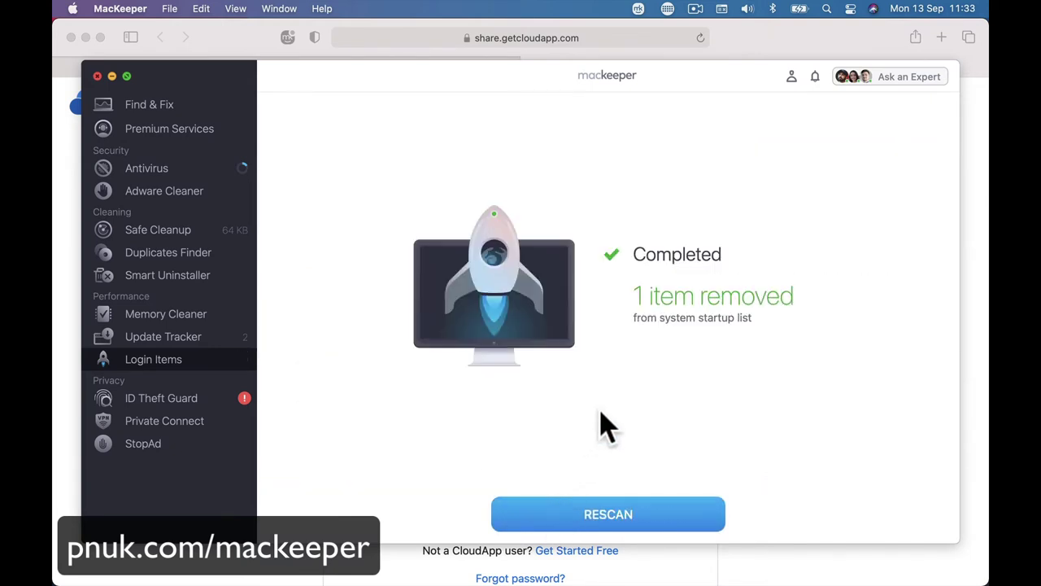
click(607, 522)
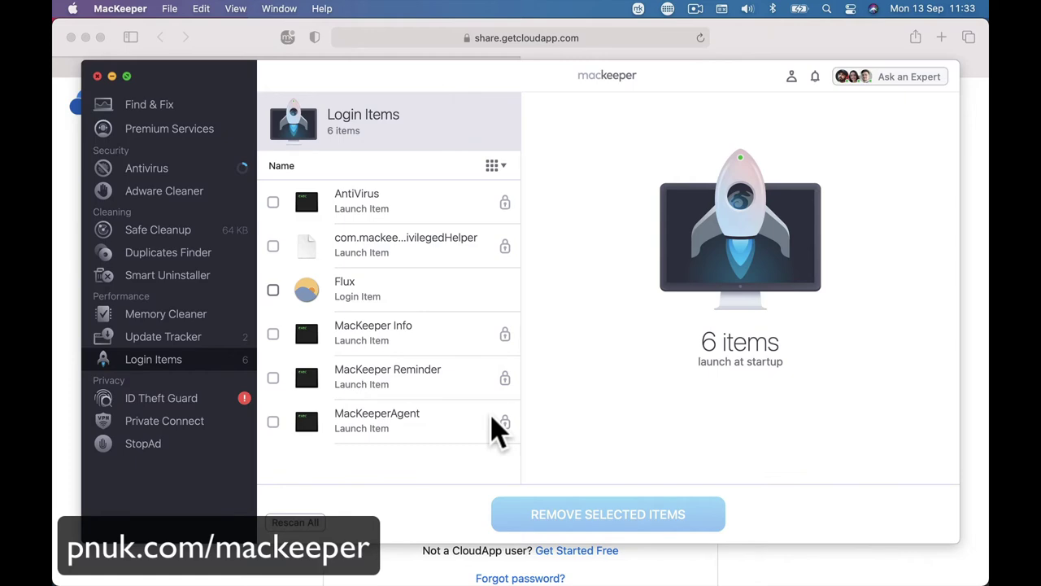
In ID Theft Guard, mark the first breached address's leaked Promo.com passwords as changed
click(203, 398)
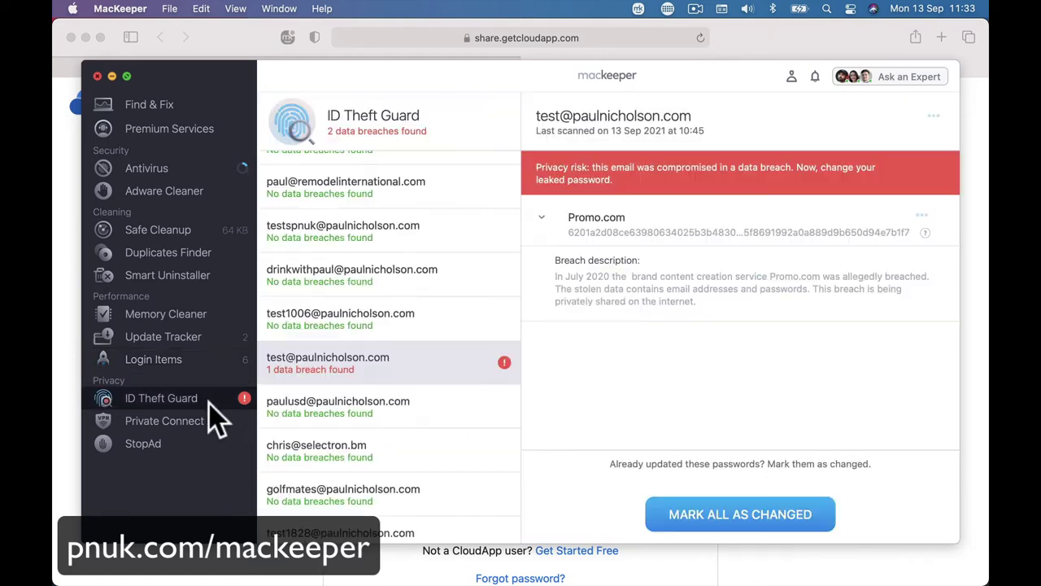
scroll(427, 390, up, 8)
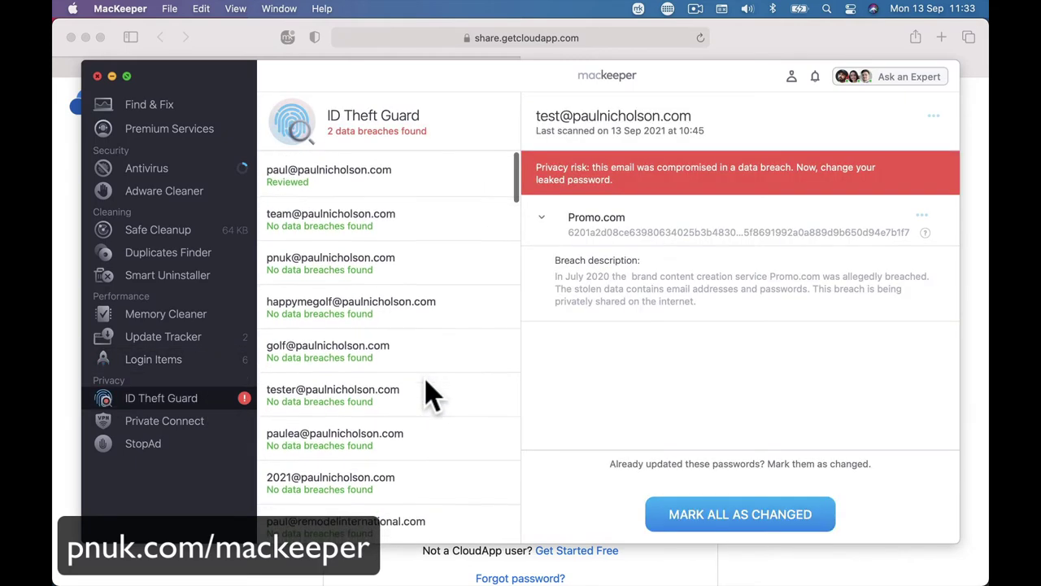
click(421, 186)
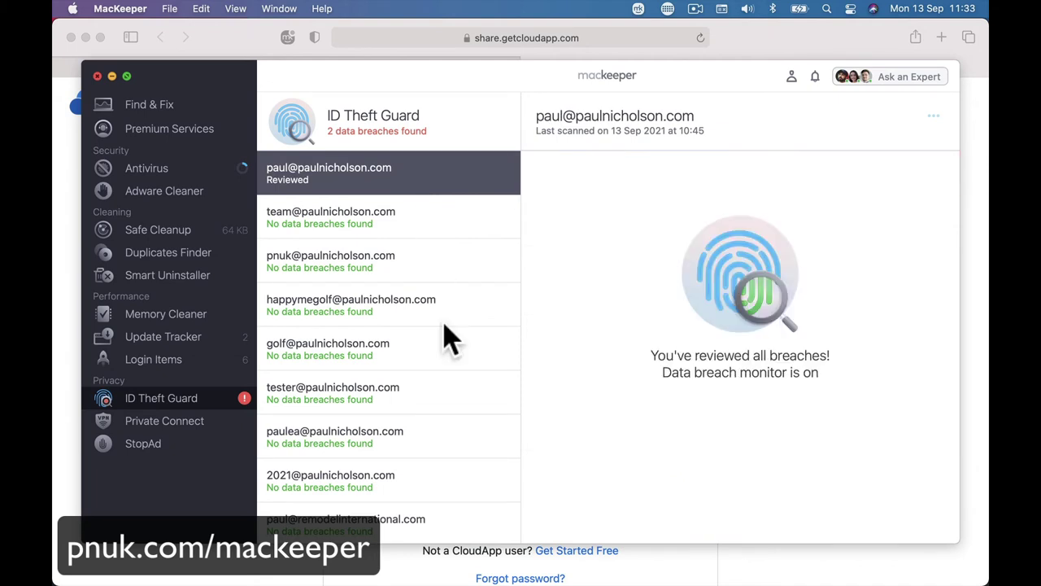
scroll(450, 337, down, 10)
click(444, 366)
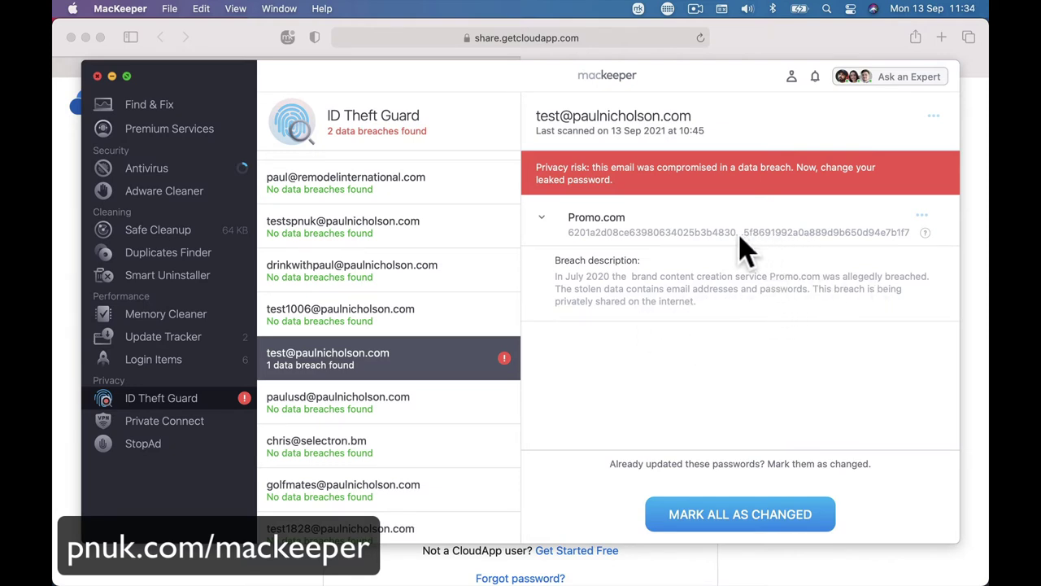
click(773, 514)
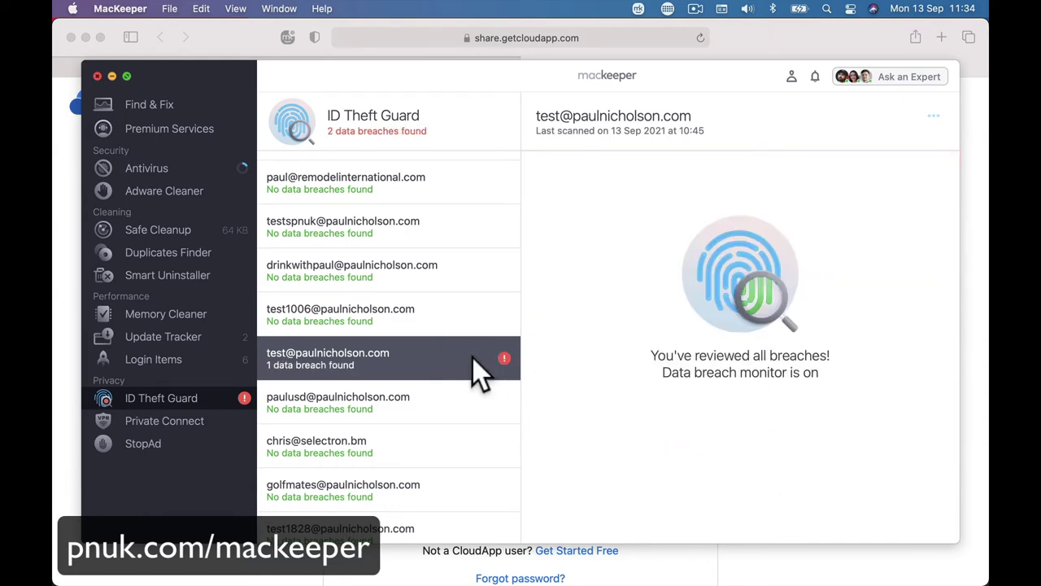
Check that address's options menu, then move to the other breached address
click(934, 116)
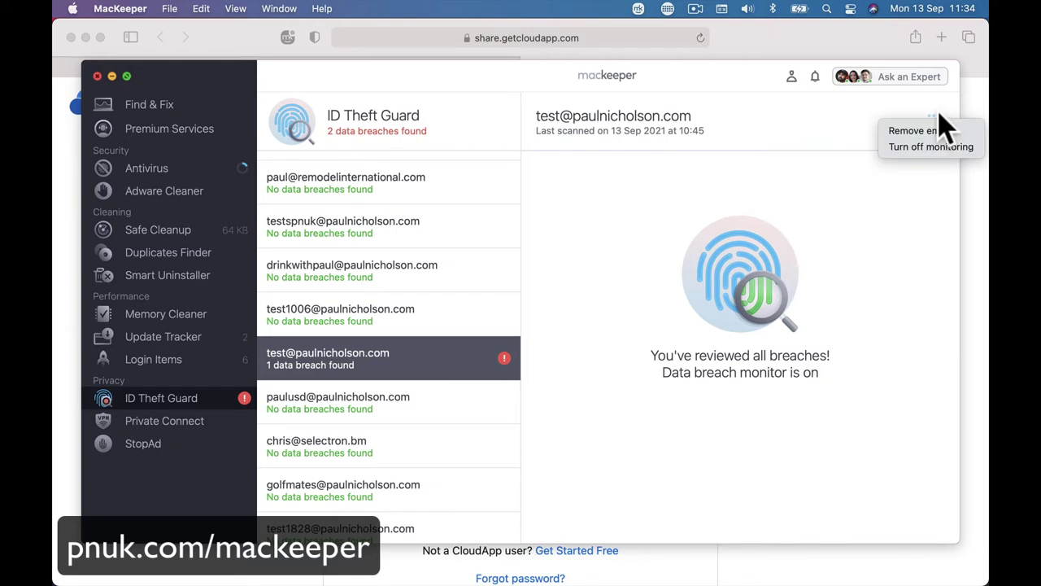
click(726, 349)
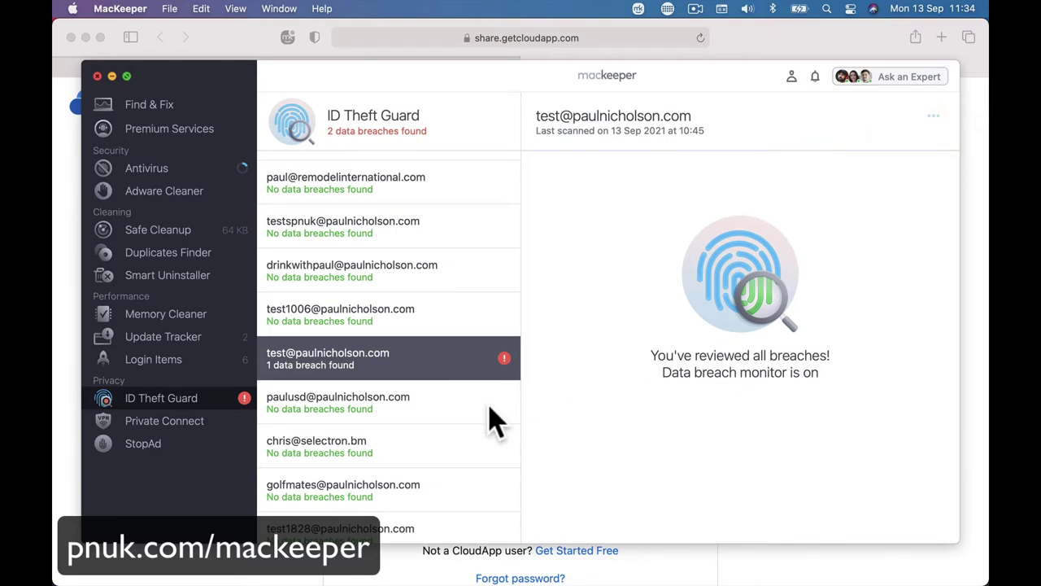
scroll(493, 418, down, 5)
scroll(493, 418, down, 6)
click(447, 425)
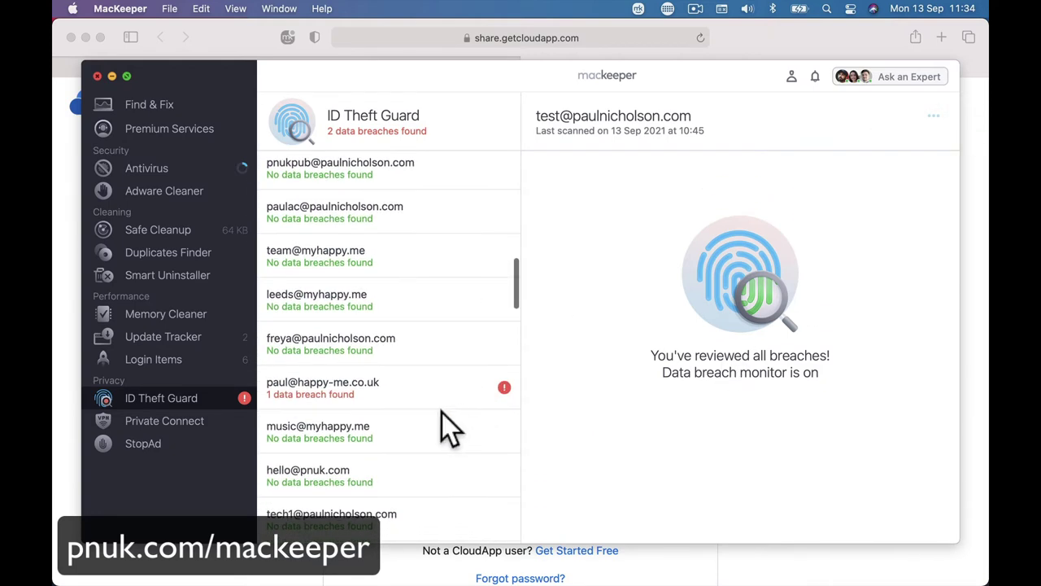
Expand the second address's Sensitive Source breach and mark its leaked password as changed
click(447, 393)
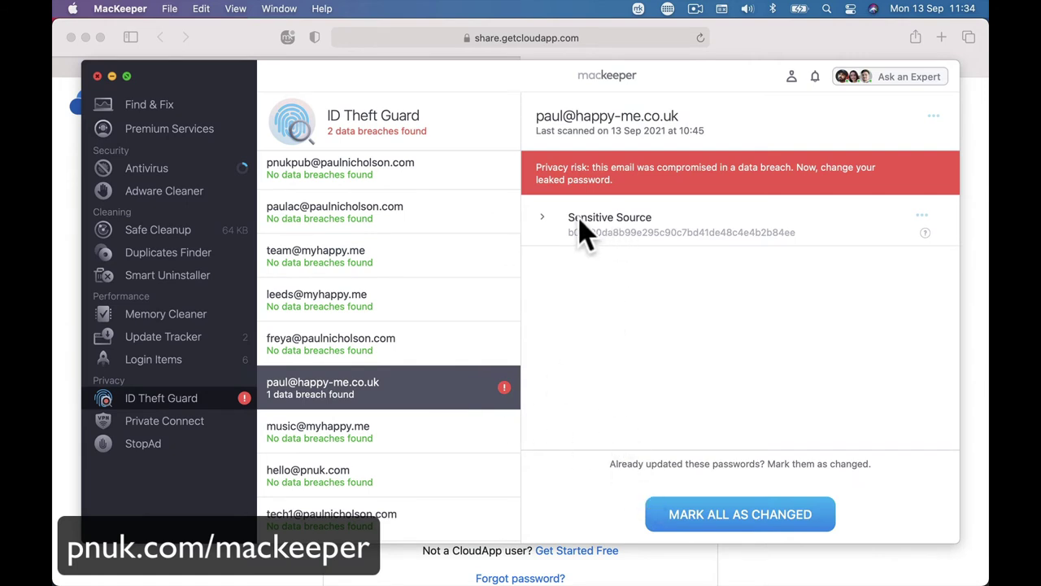
click(542, 217)
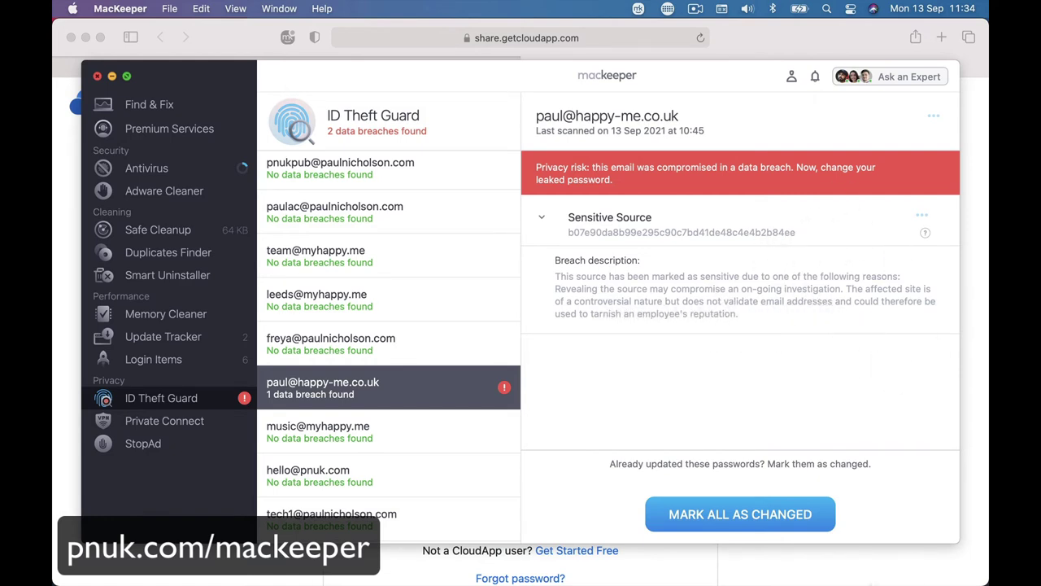
click(796, 500)
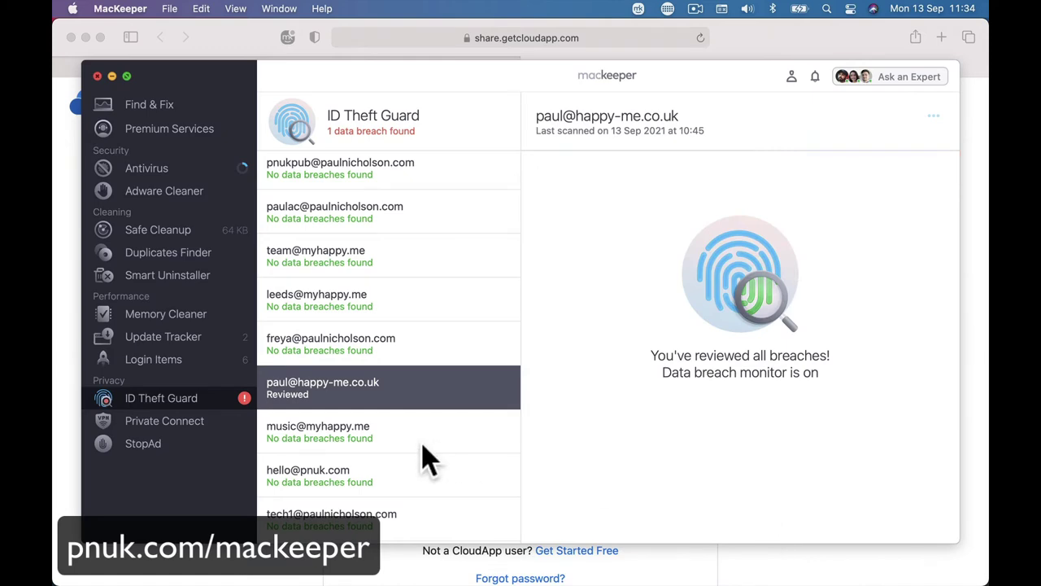
Review the breach list with 1 breach left, then go to VPN Private Connect
scroll(423, 456, down, 3)
scroll(423, 460, down, 12)
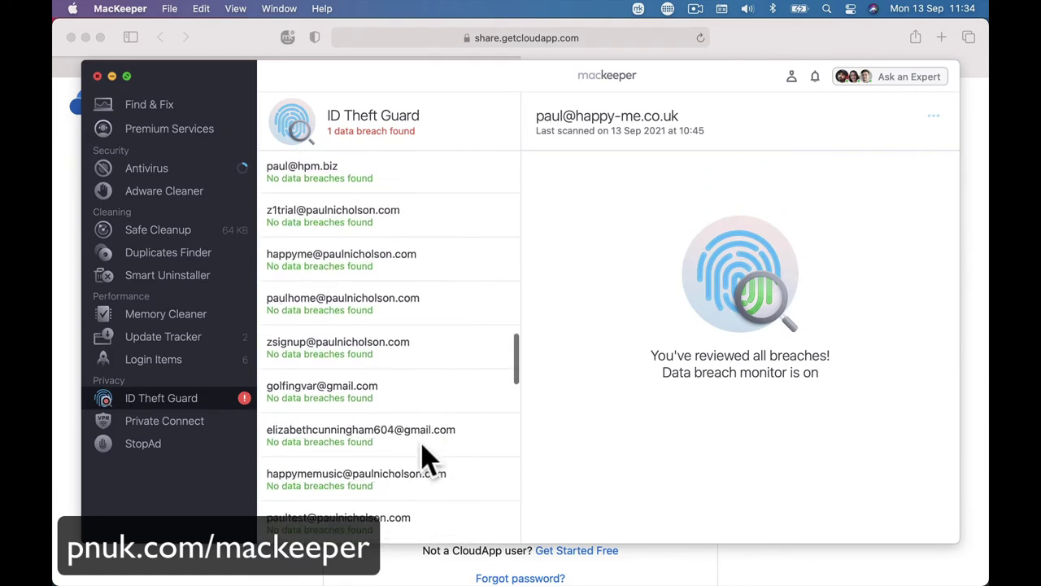
scroll(423, 460, down, 18)
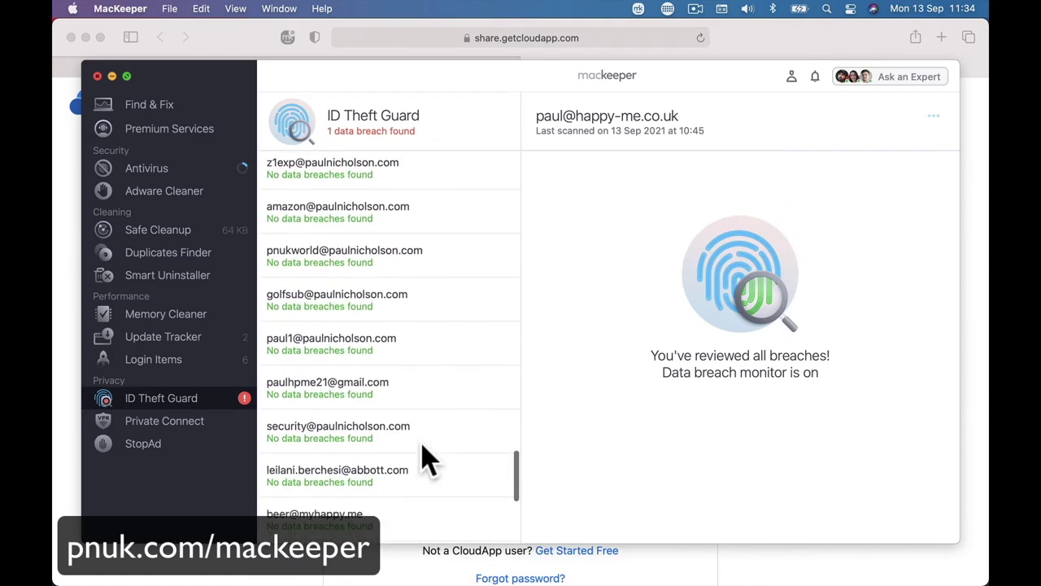
scroll(426, 458, up, 20)
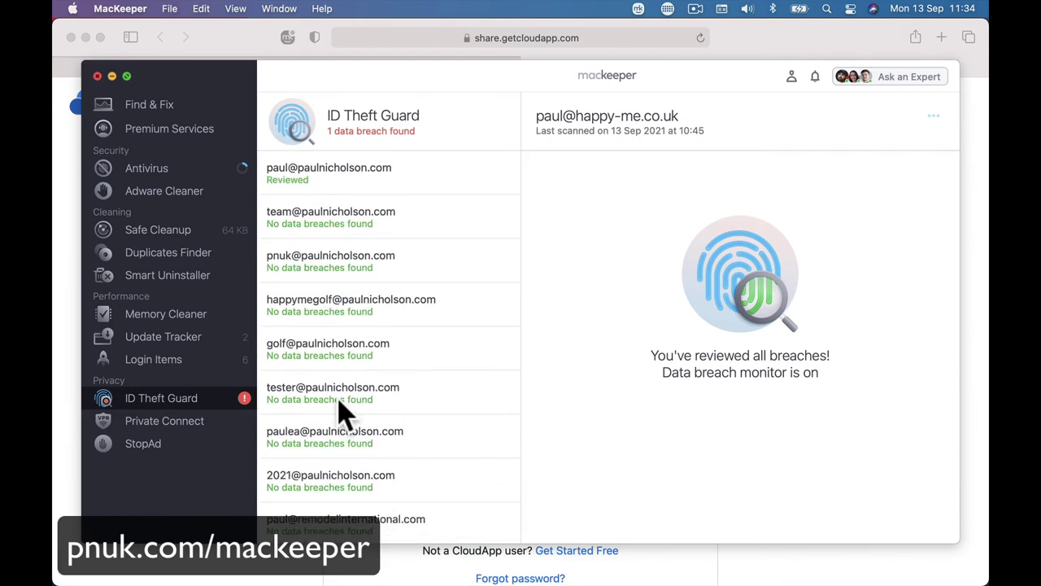
click(215, 424)
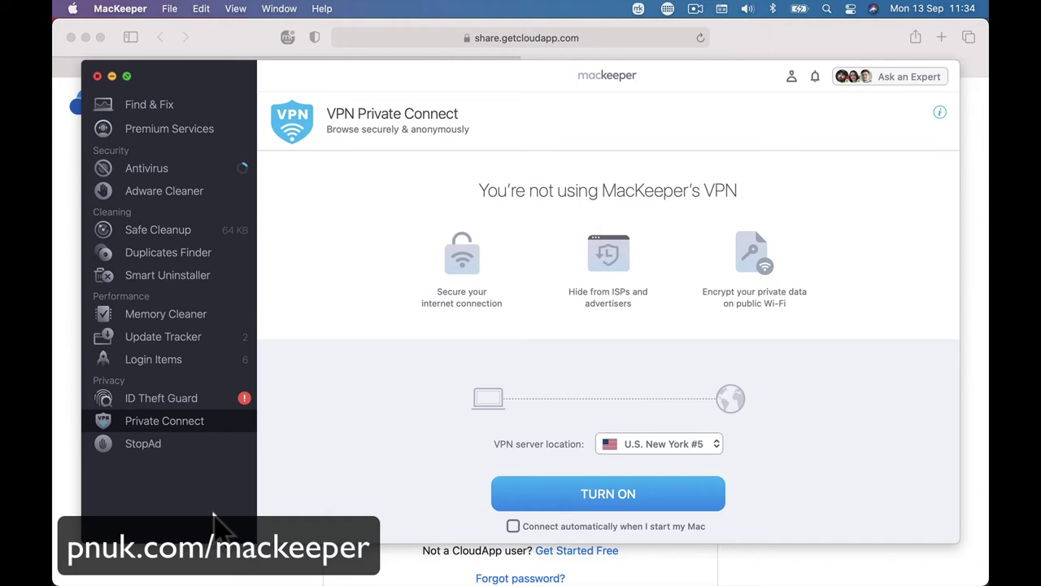
In Chrome, search Google for 'why use a vpn'
click(472, 561)
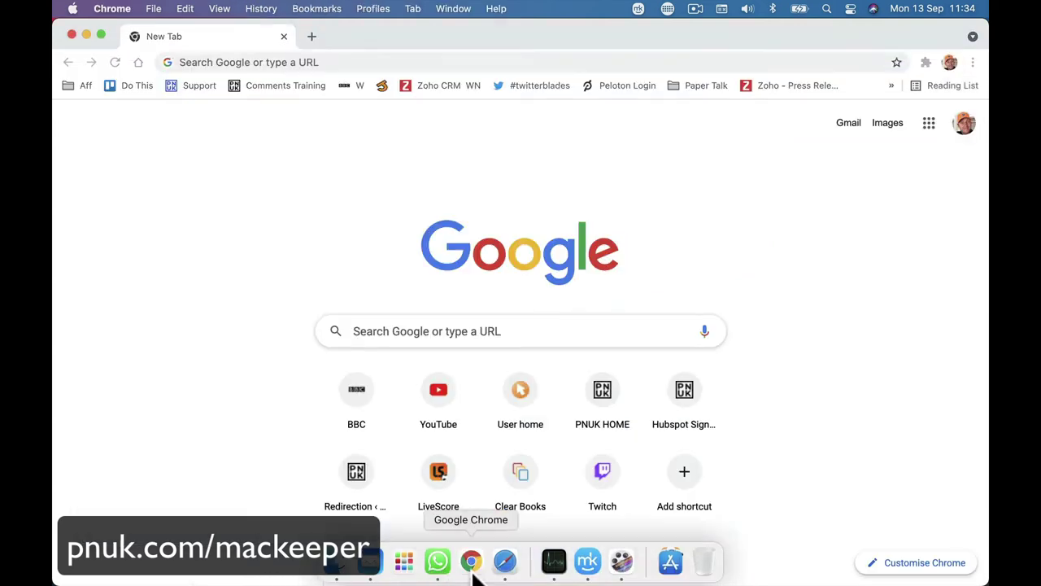
click(221, 62)
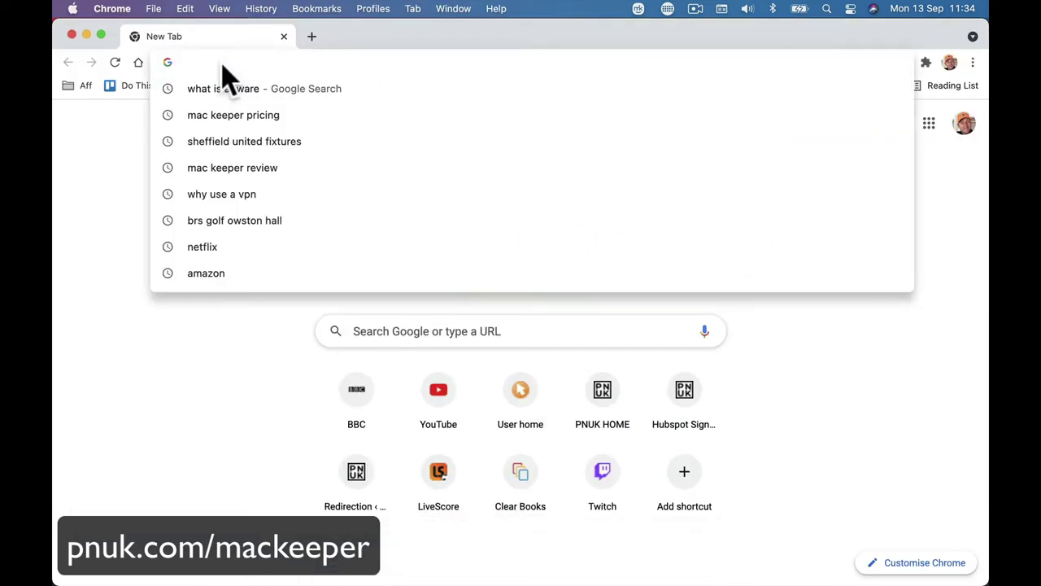
text(why use a vpn)
key(Return)
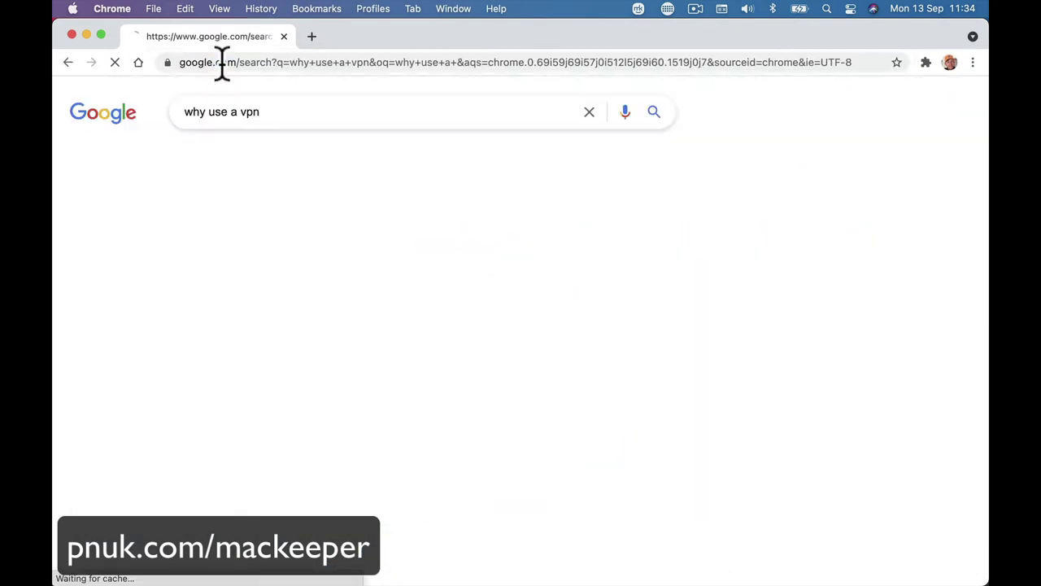
scroll(325, 348, down, 3)
scroll(330, 346, up, 3)
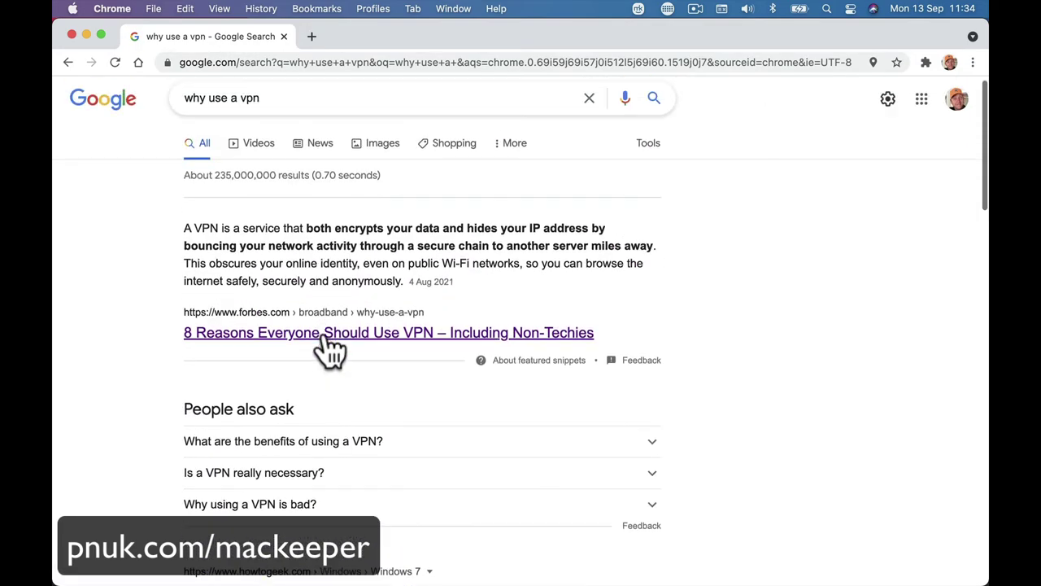
Read the Forbes Advisor VPN article, highlighting the ISP names BT, Sky, Virgin Media, then return to MacKeeper
click(331, 335)
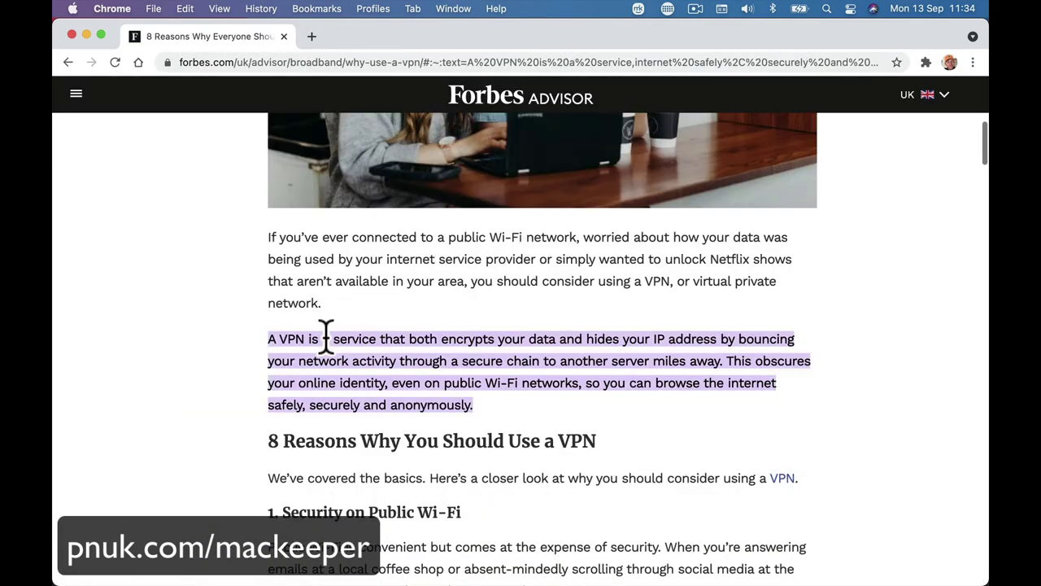
scroll(326, 337, down, 5)
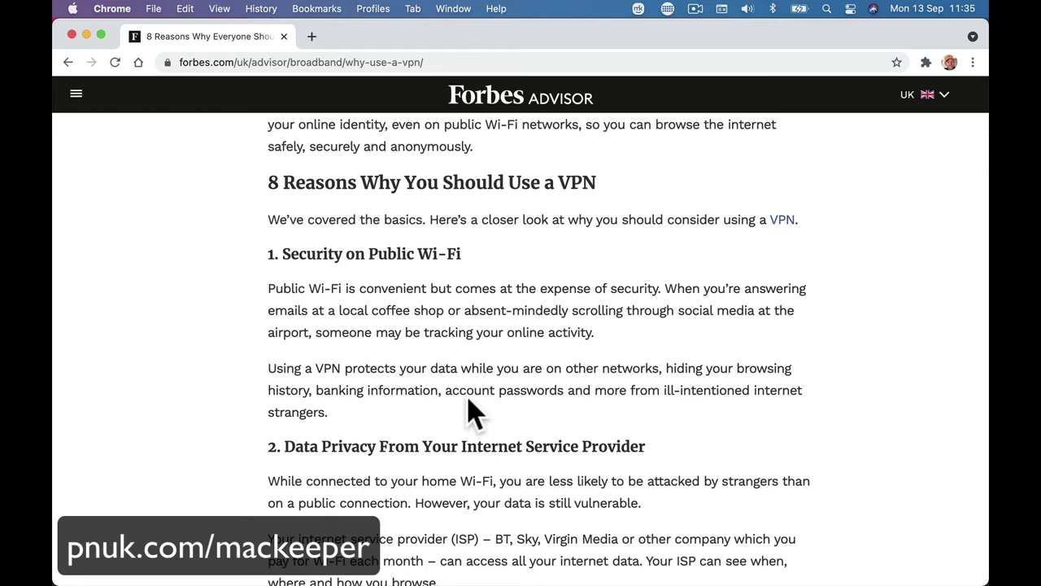
scroll(464, 425, down, 3)
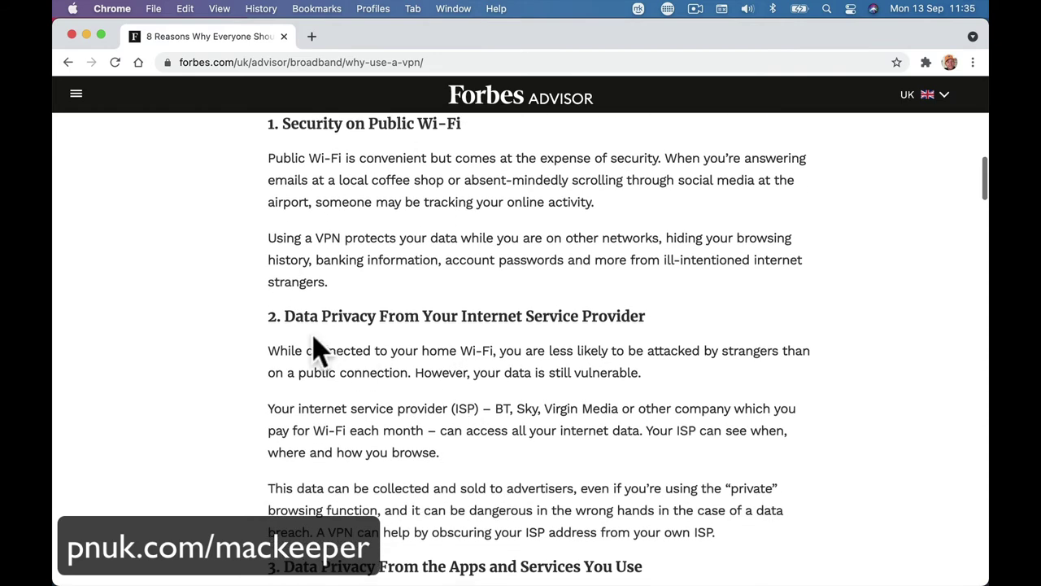
scroll(454, 434, down, 1)
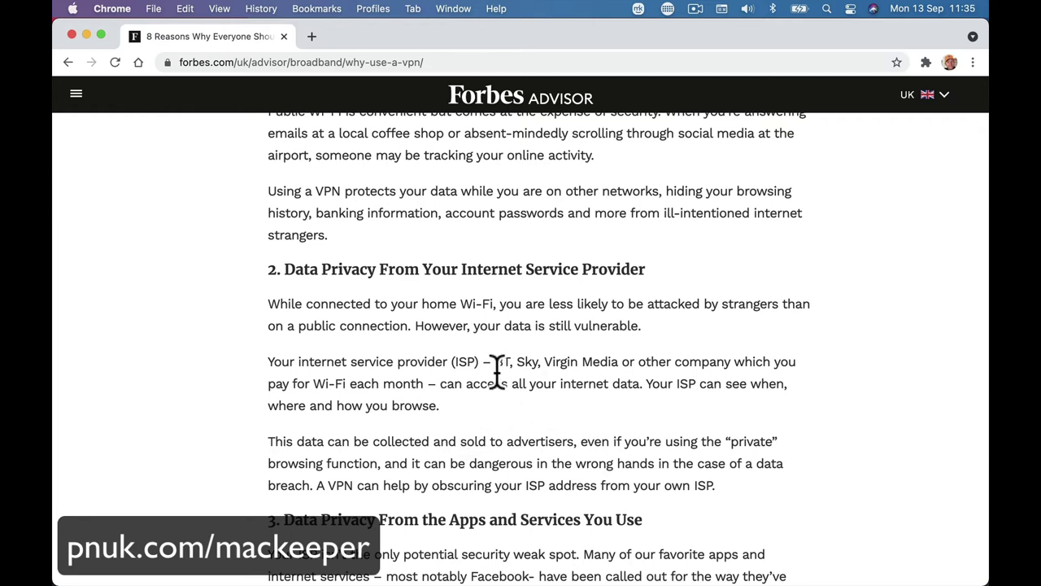
drag(495, 362, 624, 362)
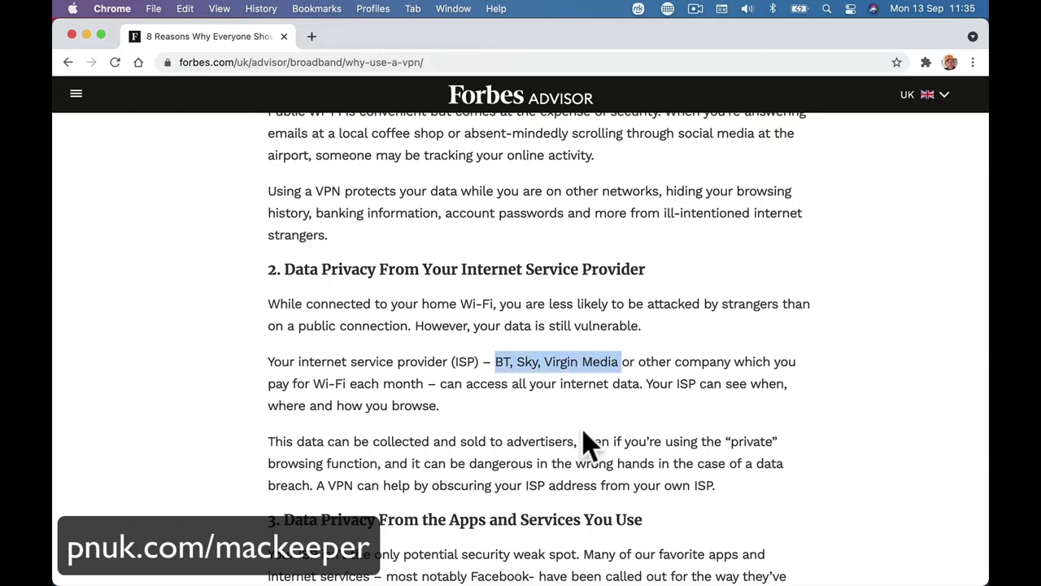
scroll(588, 444, down, 5)
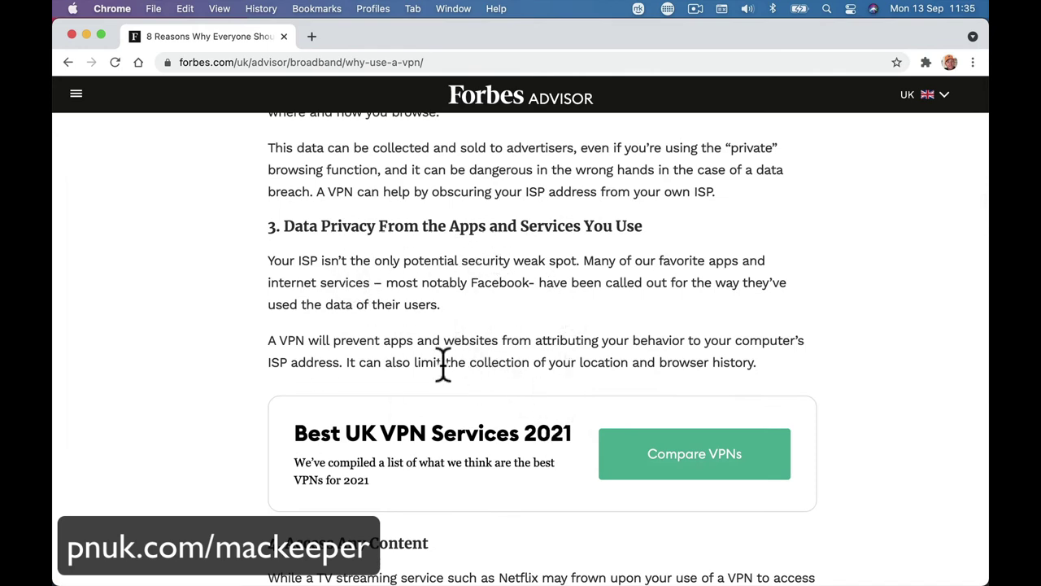
scroll(442, 364, down, 3)
scroll(446, 378, down, 2)
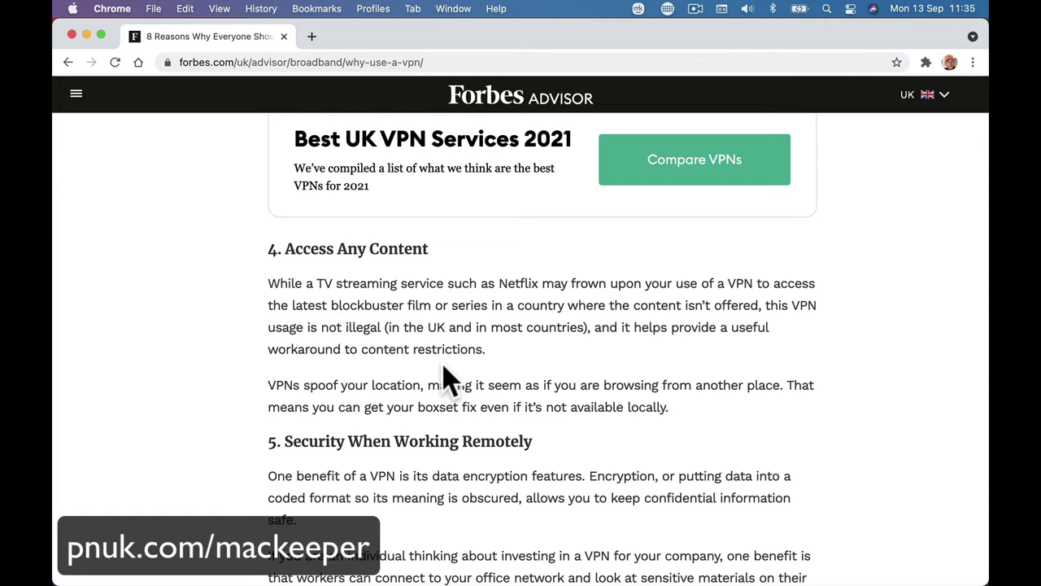
scroll(530, 476, down, 2)
scroll(499, 379, down, 3)
scroll(499, 379, down, 1)
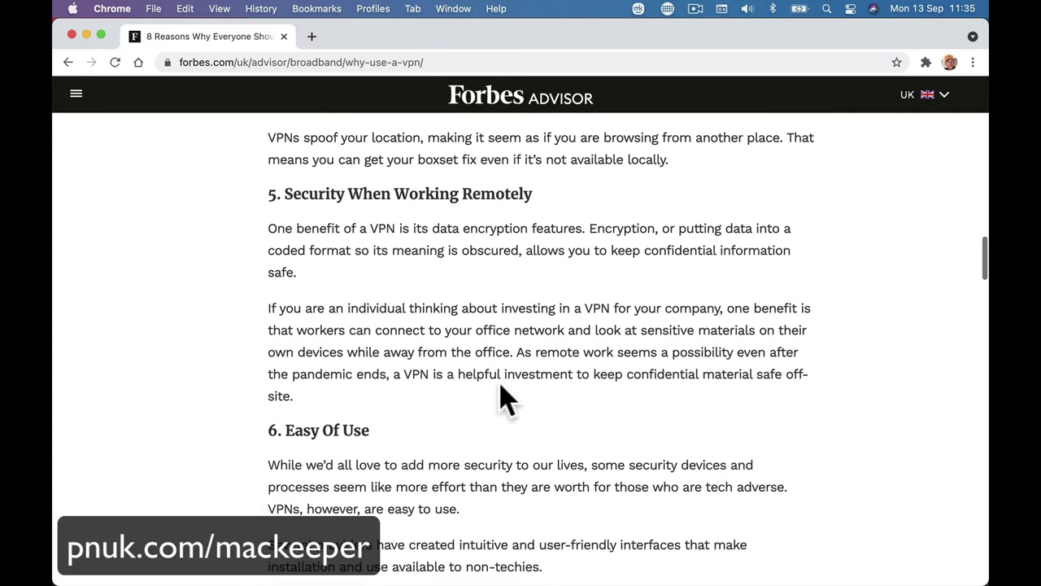
click(605, 572)
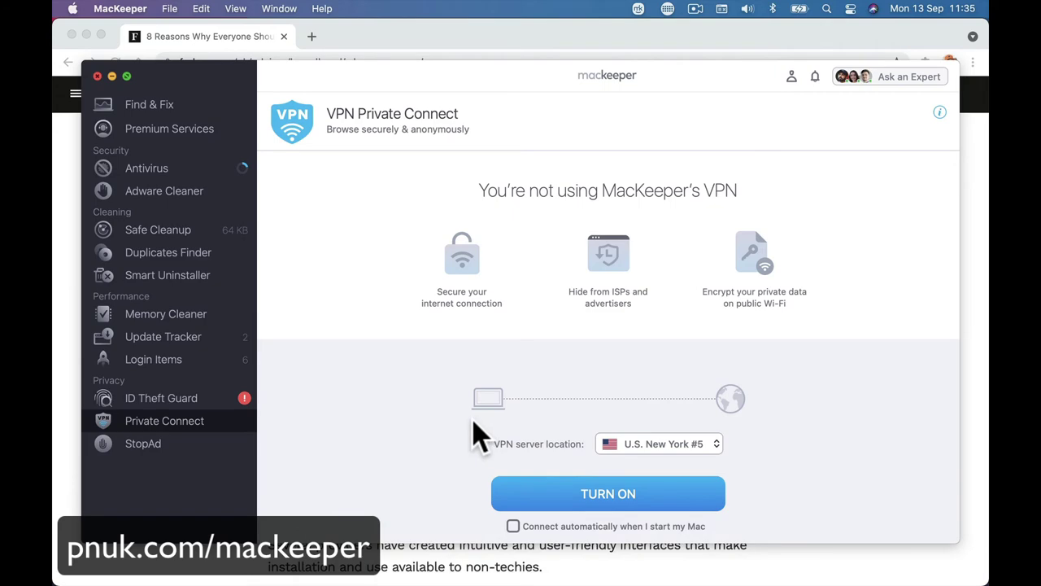
Set the VPN server location to Canada Toronto #6
click(651, 445)
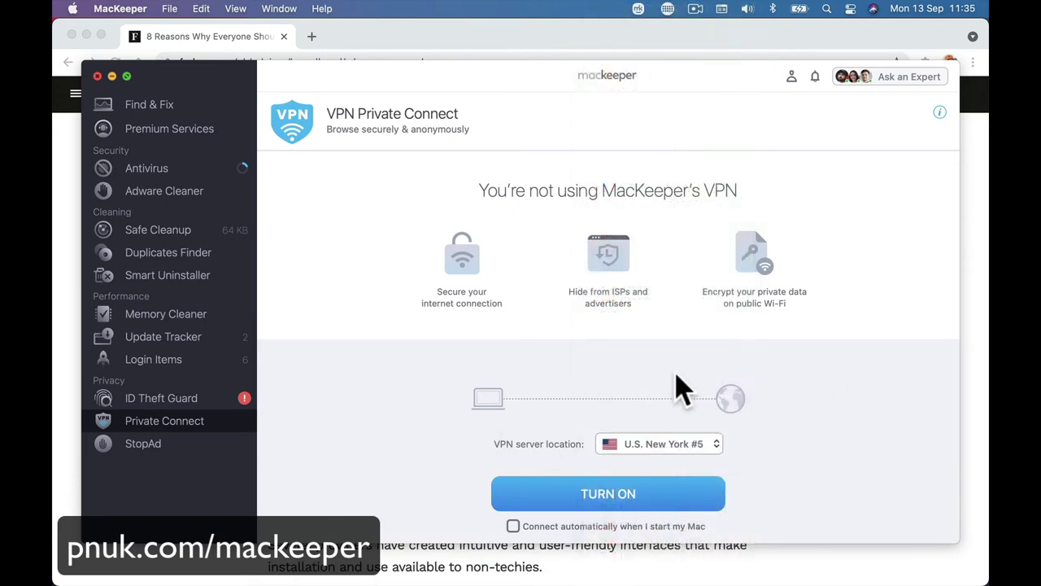
click(659, 443)
scroll(639, 386, up, 2)
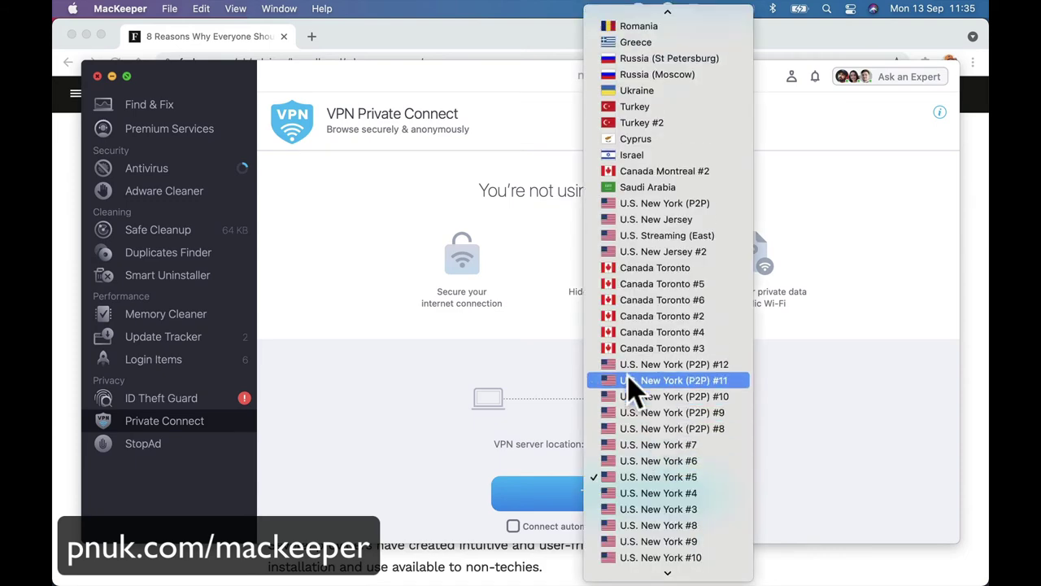
click(643, 299)
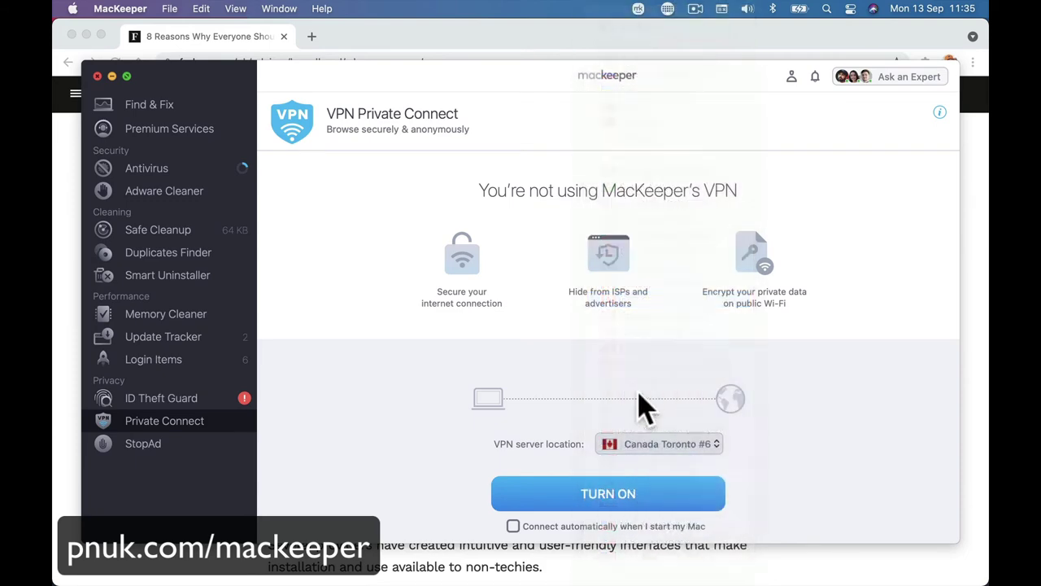
Switch the VPN server location to France and turn the VPN on
click(651, 444)
scroll(638, 293, up, 2)
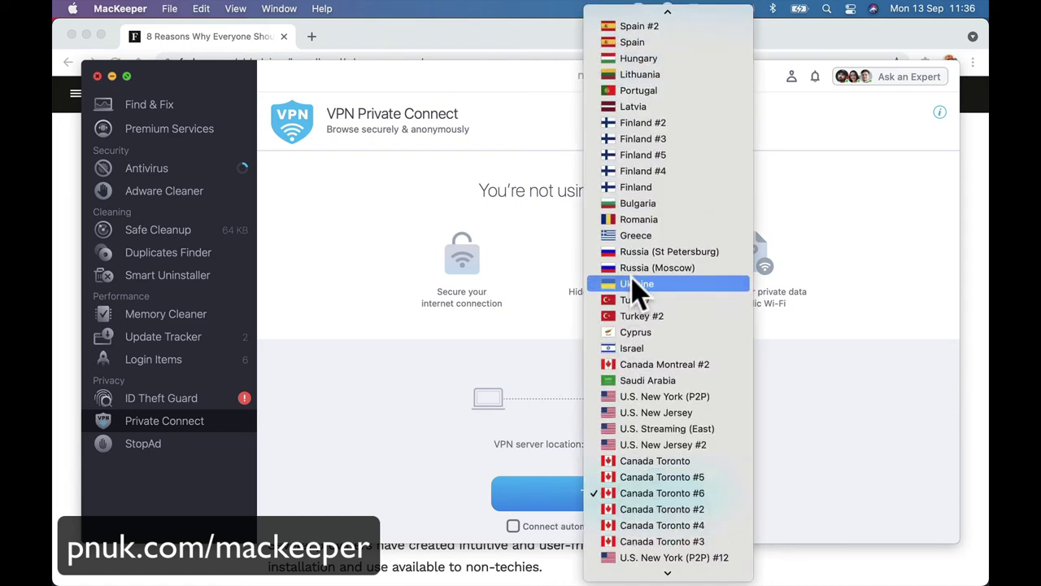
scroll(638, 284, up, 15)
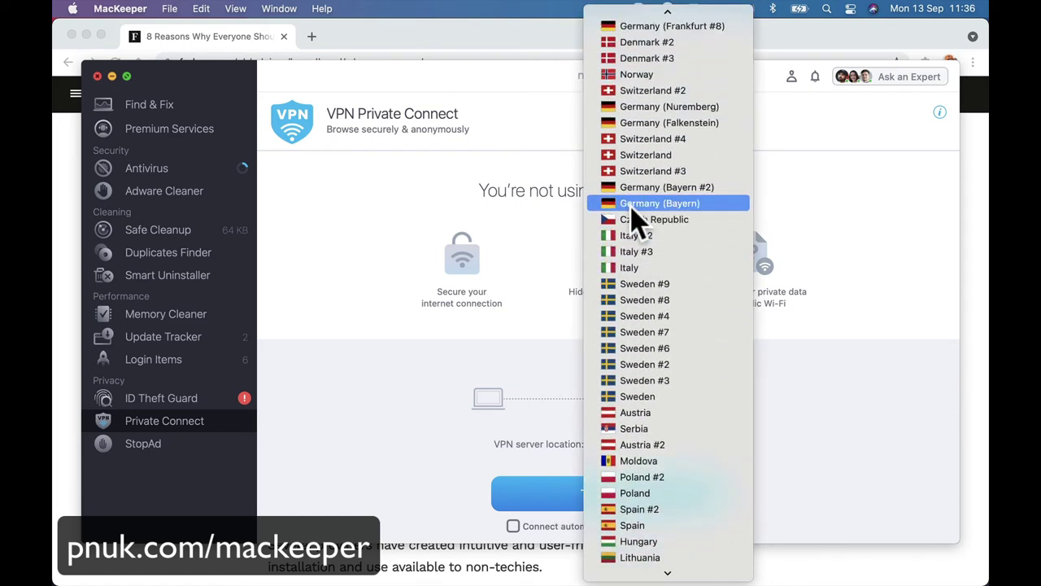
scroll(637, 218, up, 20)
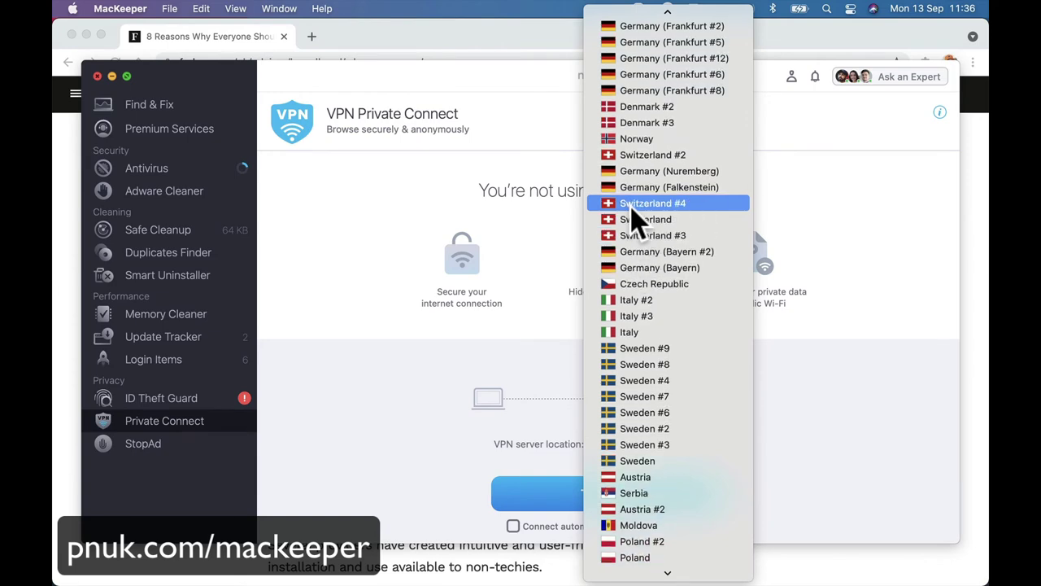
scroll(637, 218, down, 10)
scroll(639, 218, up, 4)
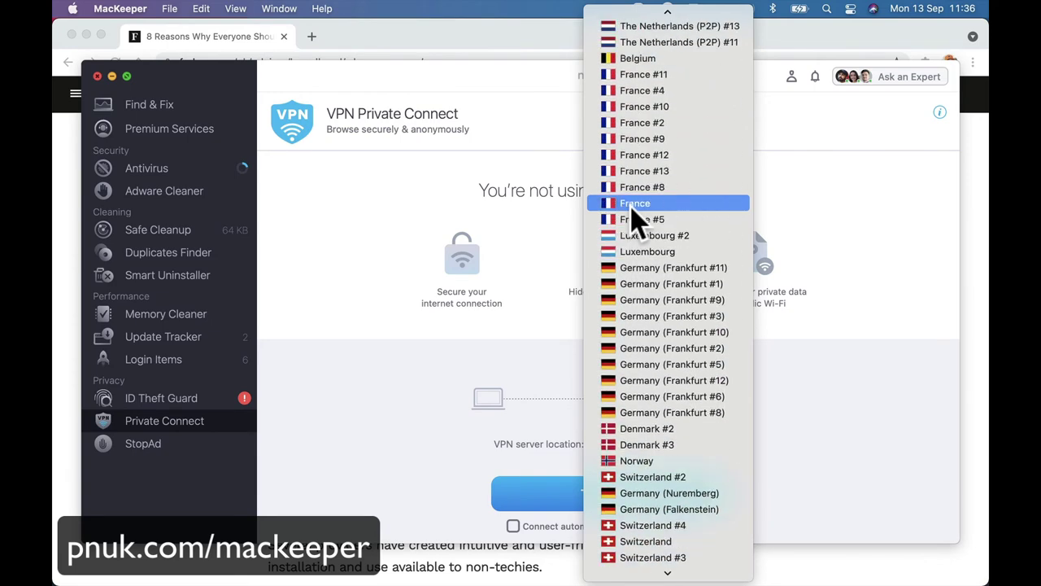
click(639, 203)
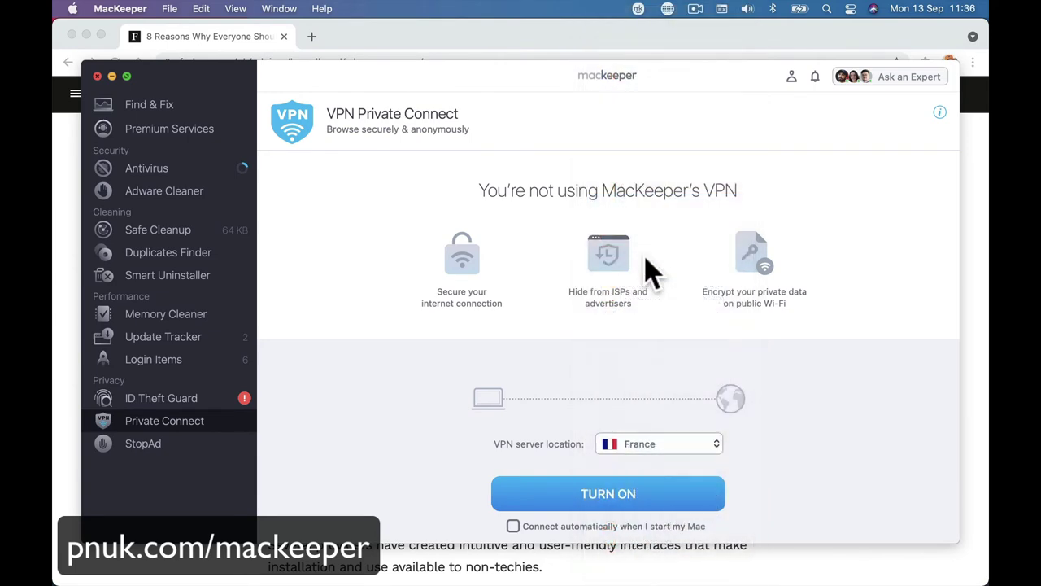
click(565, 494)
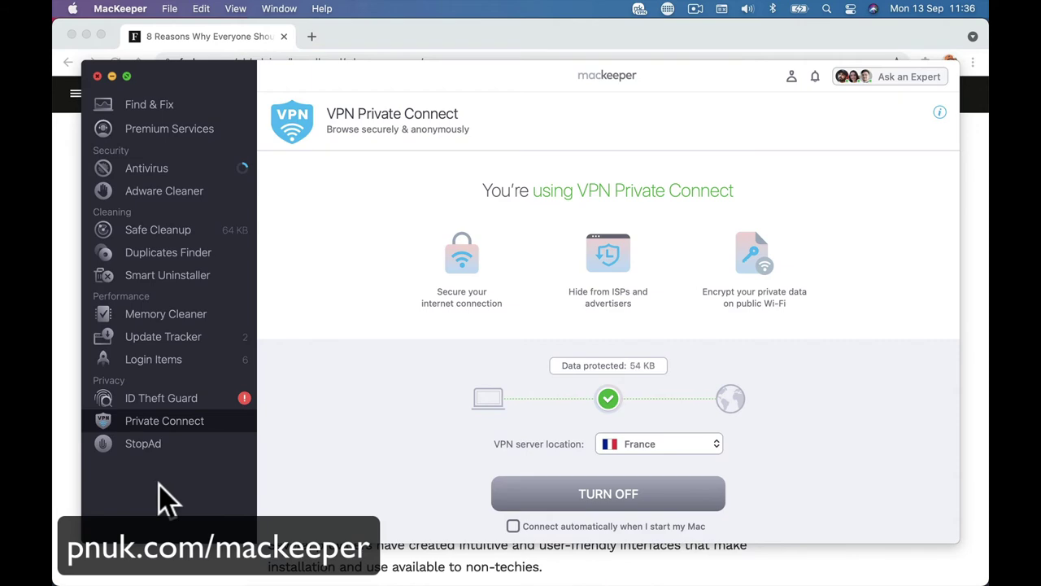
click(54, 416)
Search Google for 'what's my ip' from the address bar
click(366, 63)
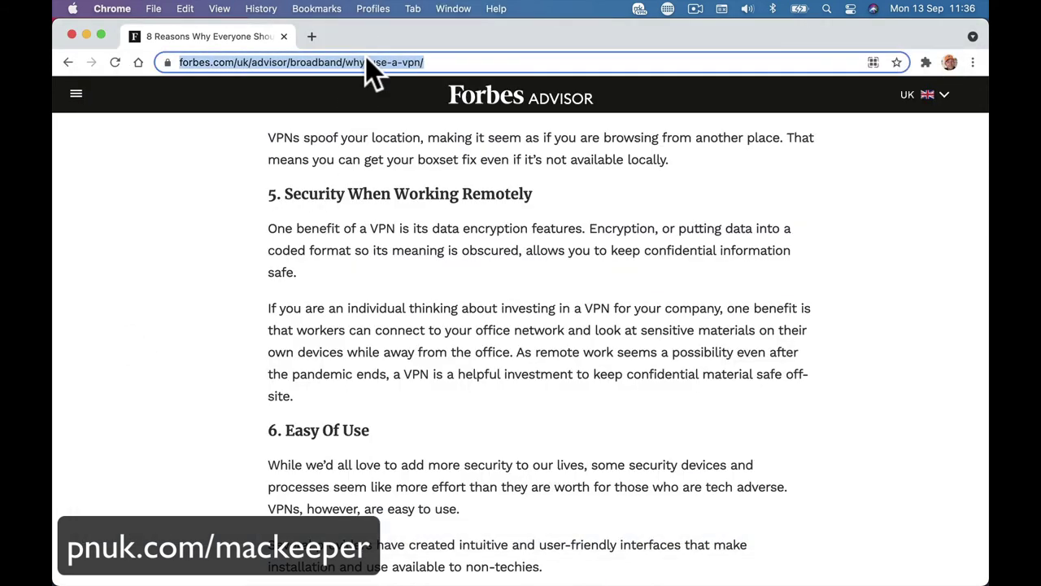
text(what's muy)
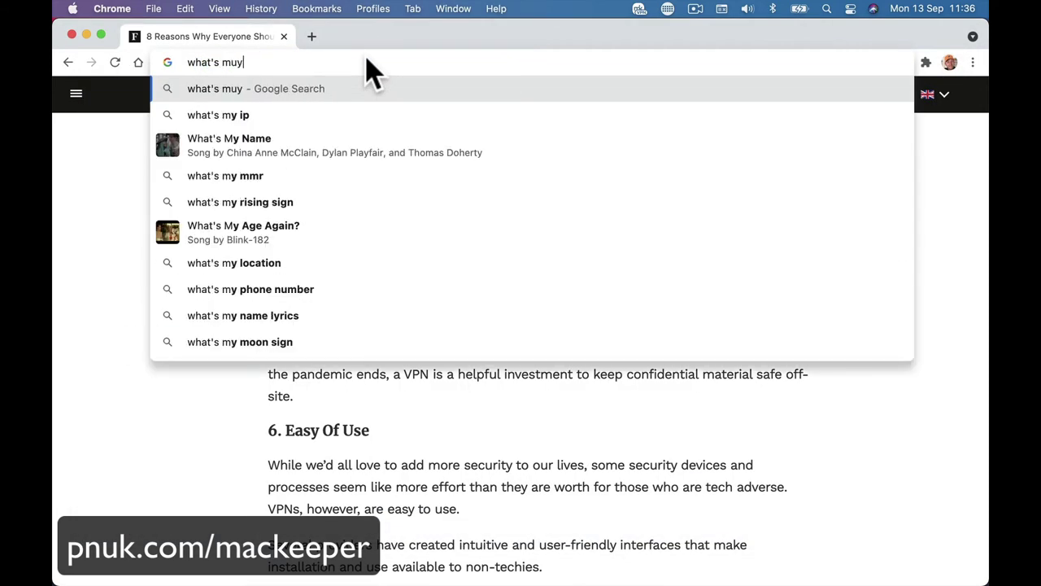
key(BackSpace)
key(BackSpace)
text(y )
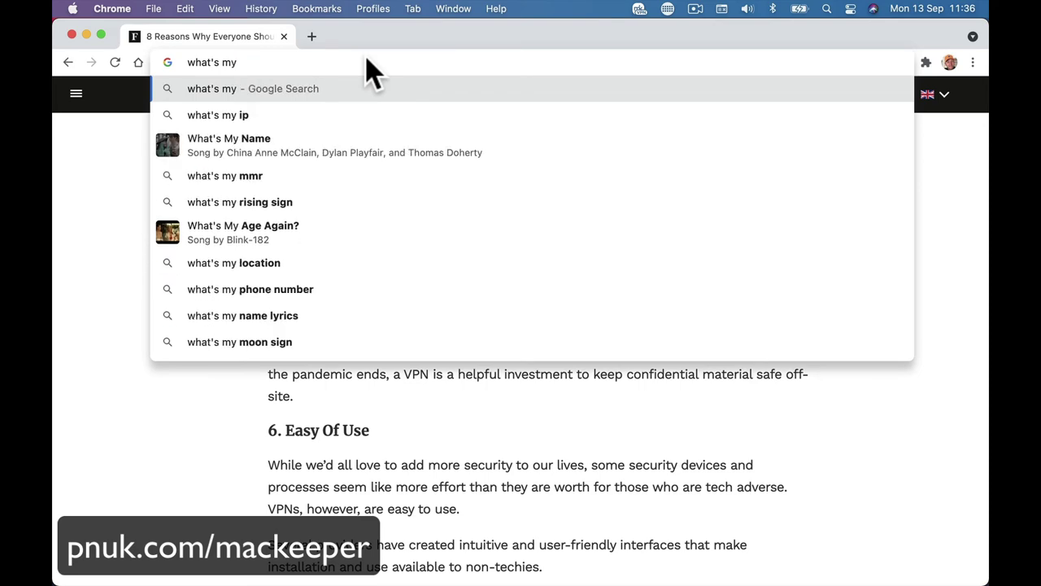
text(ip)
key(Return)
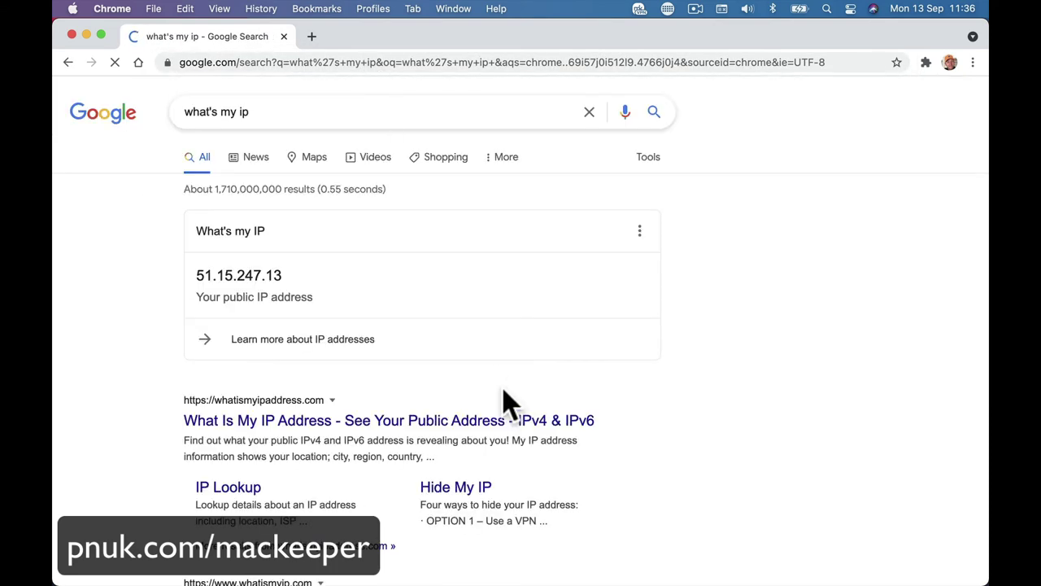
Confirm the France IP 51.15.247.13 on whatismyipaddress.com and zoom its map out to Europe
click(323, 425)
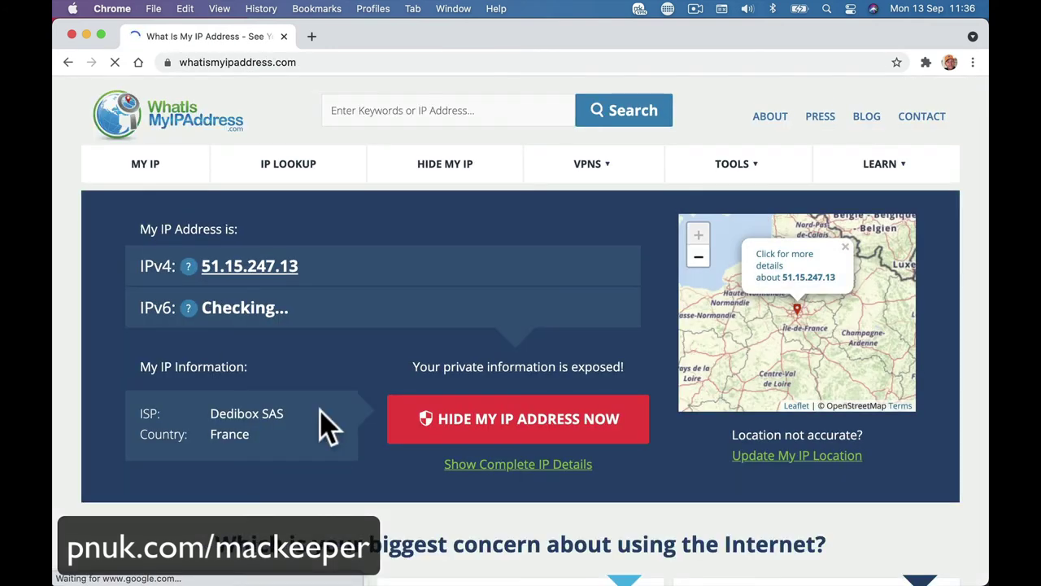
click(698, 258)
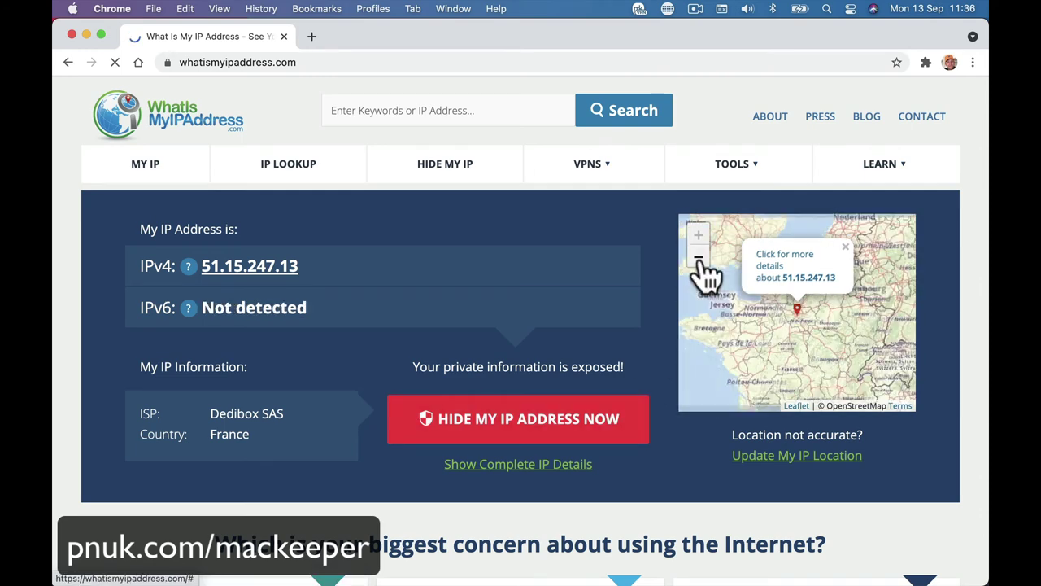
click(699, 260)
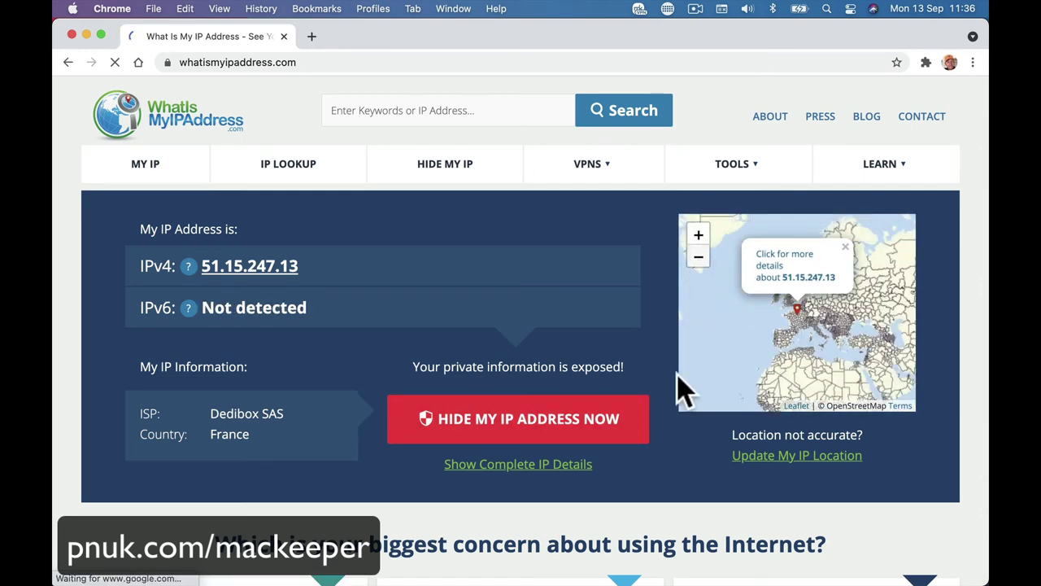
Turn the MacKeeper VPN connection off
mouse_move(358, 584)
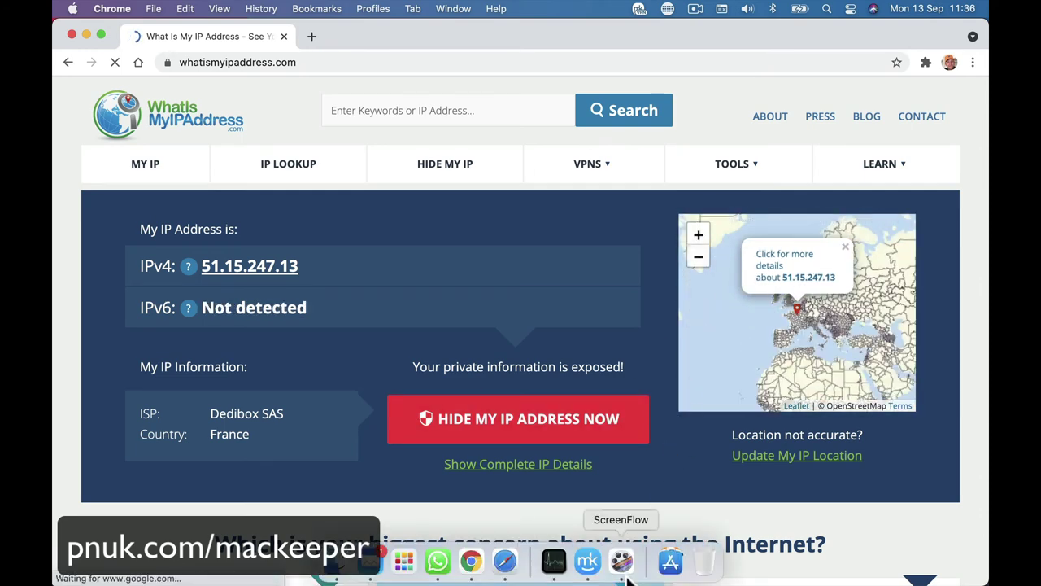
click(587, 561)
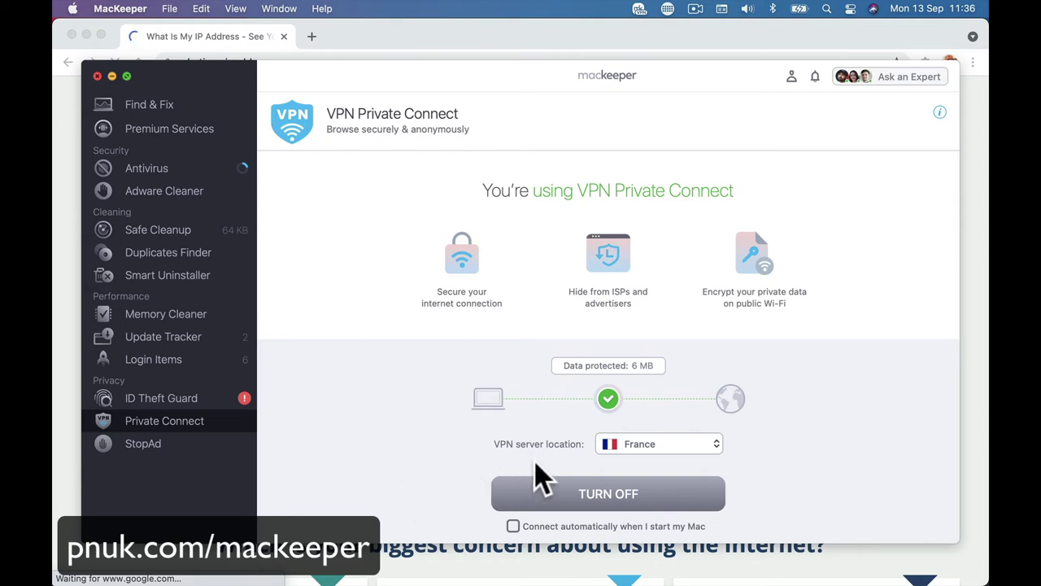
click(574, 492)
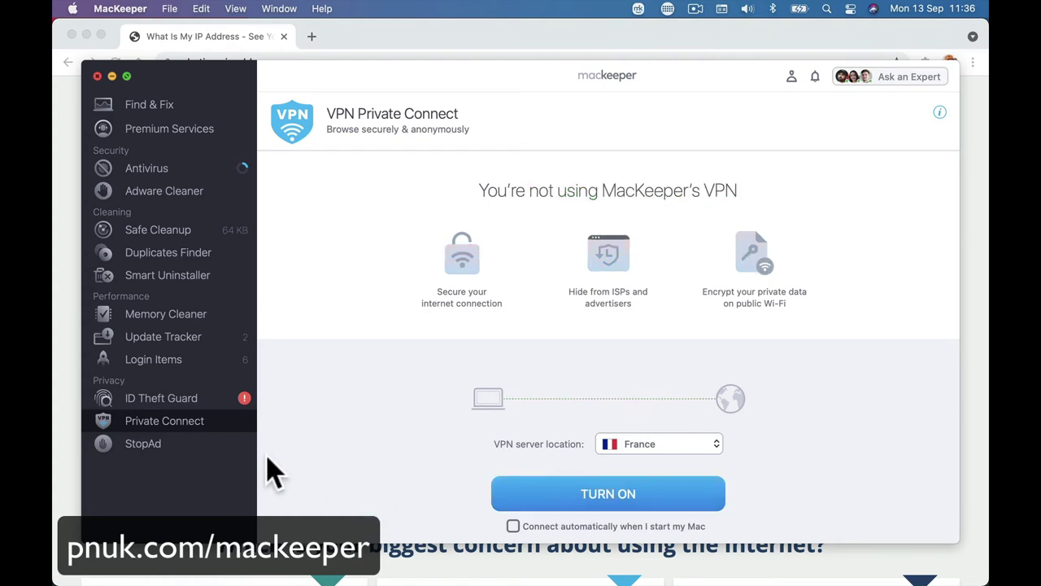
View the StopAd page showing its Chrome extension enabled
click(162, 446)
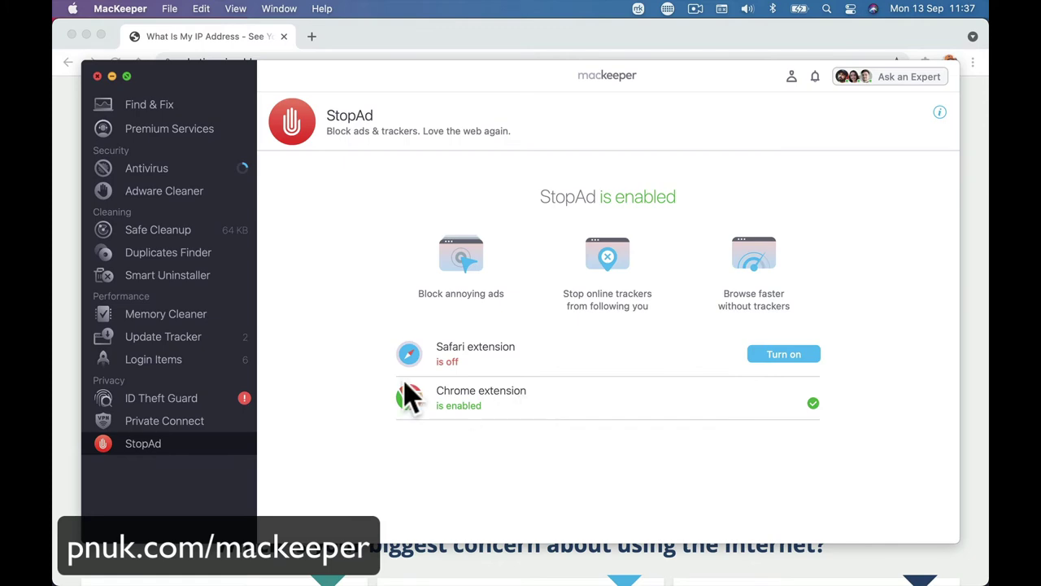
click(77, 341)
click(340, 62)
Go to youtube.com and browse the home feed
text(y)
key(Return)
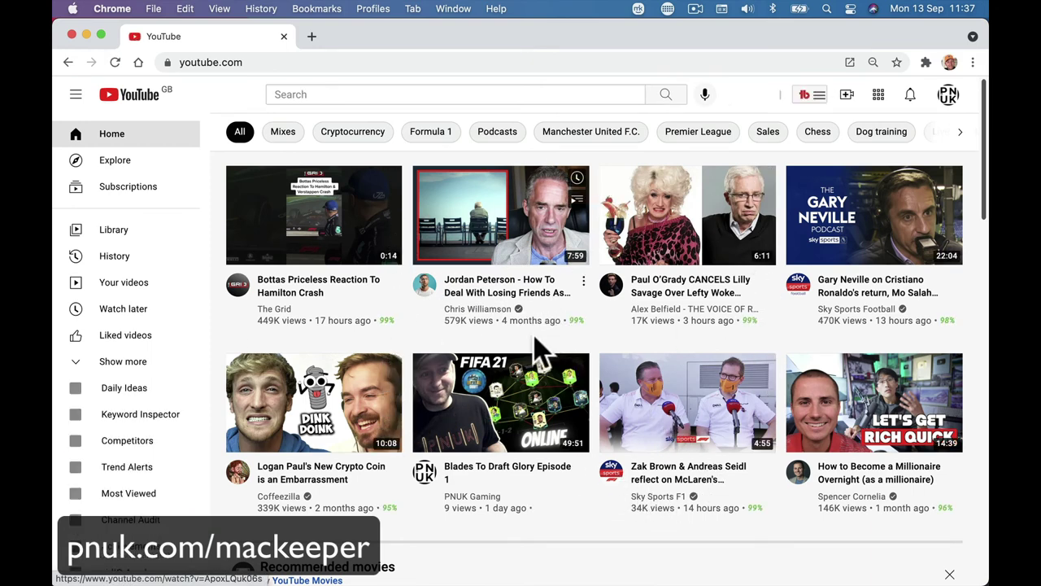
mouse_move(540, 370)
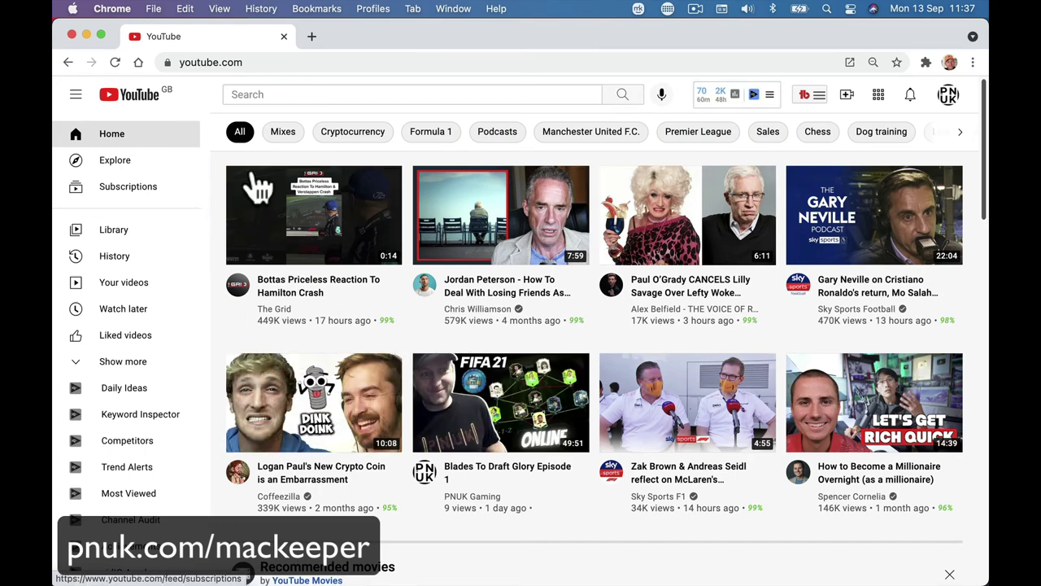
scroll(272, 211, down, 9)
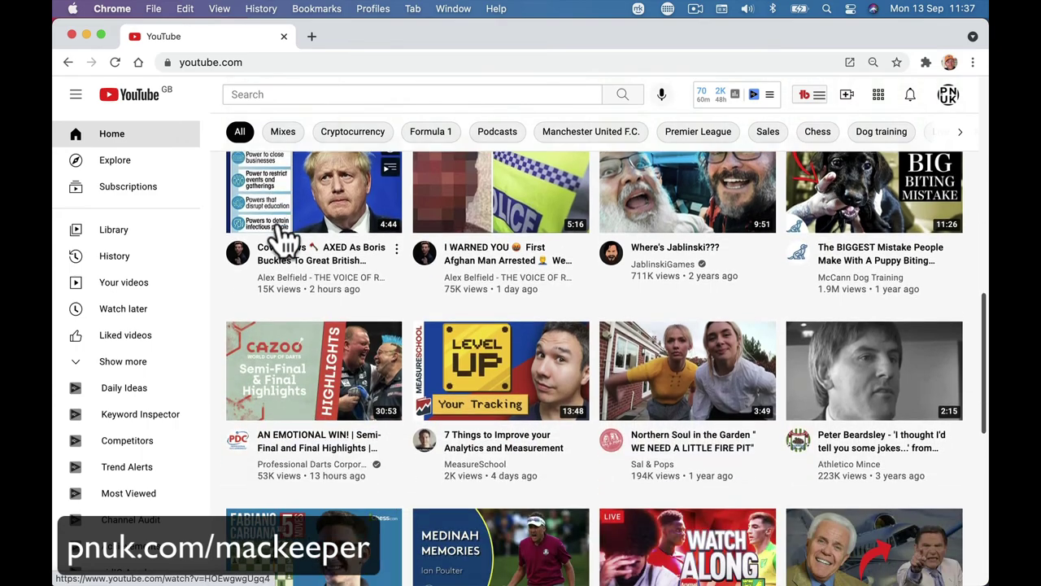
scroll(279, 233, up, 10)
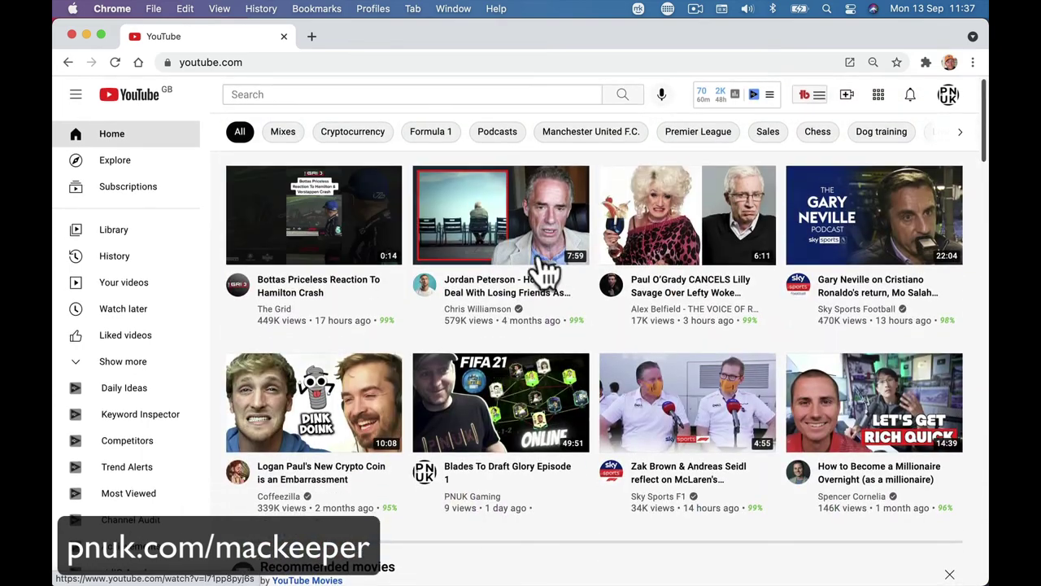
Open the Gary Neville podcast video muted, then the Zak Brown and Andreas Seidl video
click(874, 215)
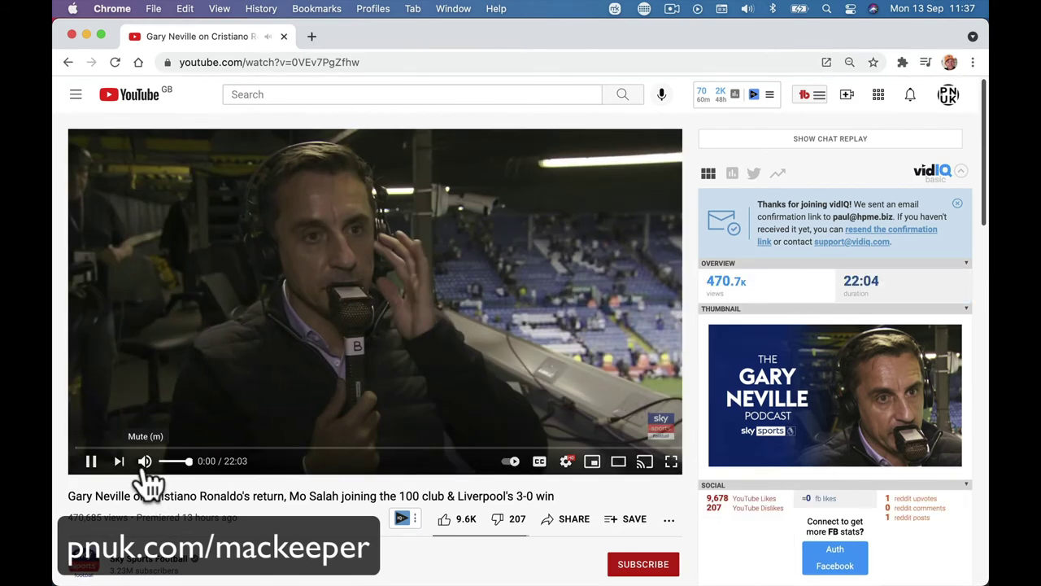
click(144, 461)
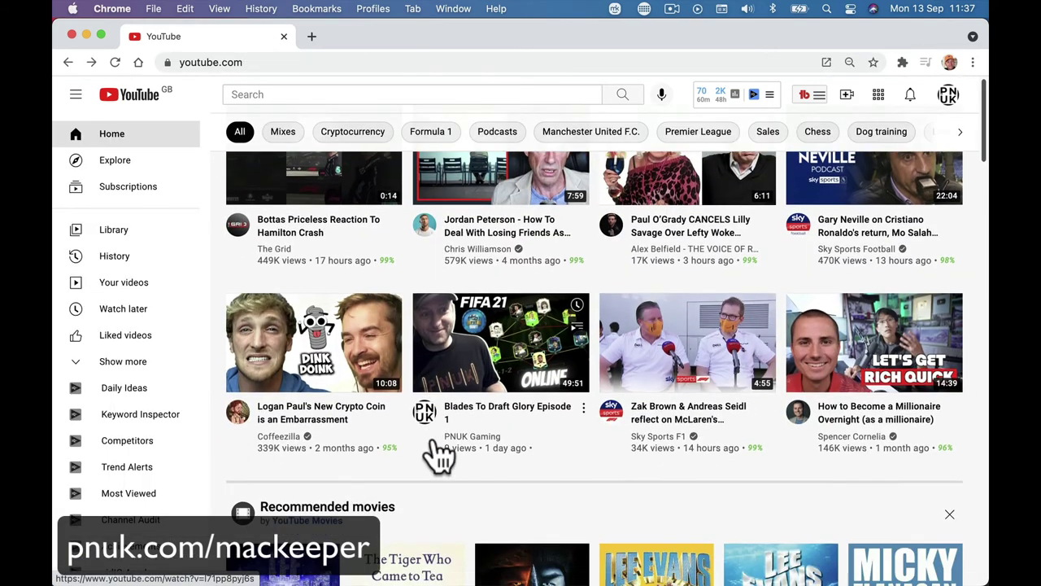
scroll(430, 453, down, 3)
click(665, 299)
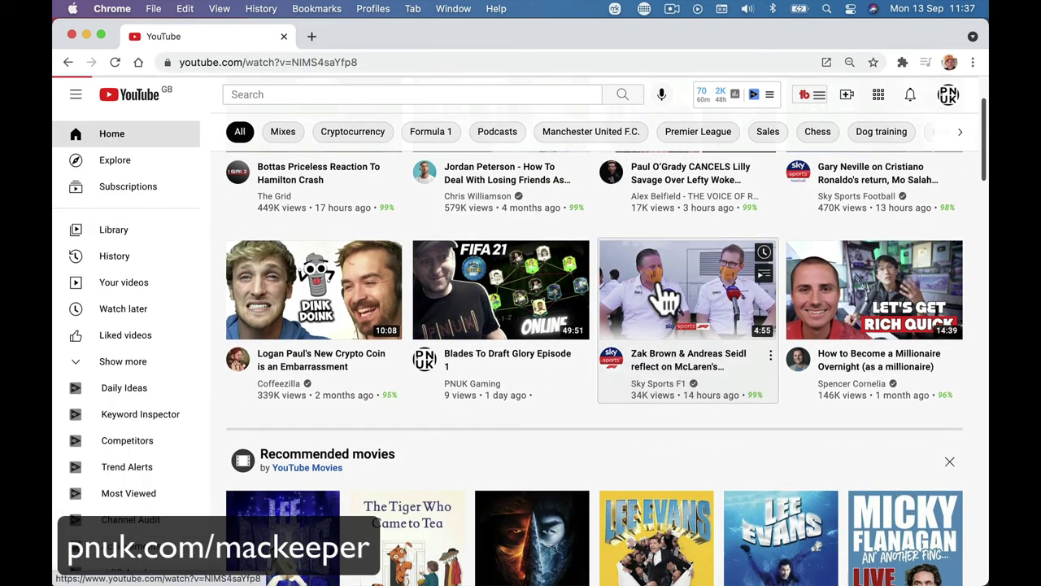
Play the Chess.com video 'Fabiano Caruana's 5 Most Brilliant Chess Moves'
scroll(239, 432, left, 3)
scroll(234, 431, down, 7)
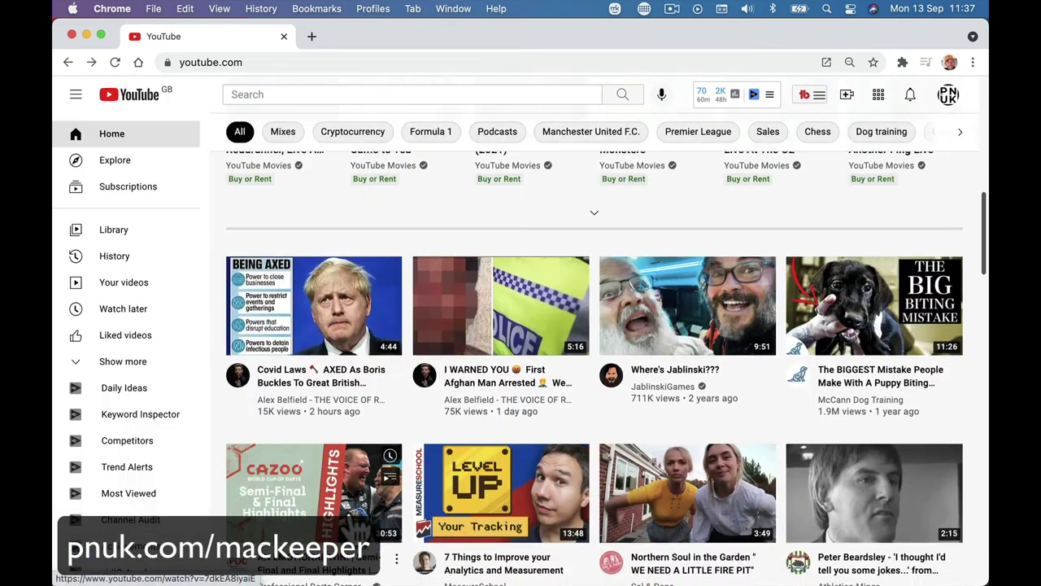
scroll(570, 407, down, 2)
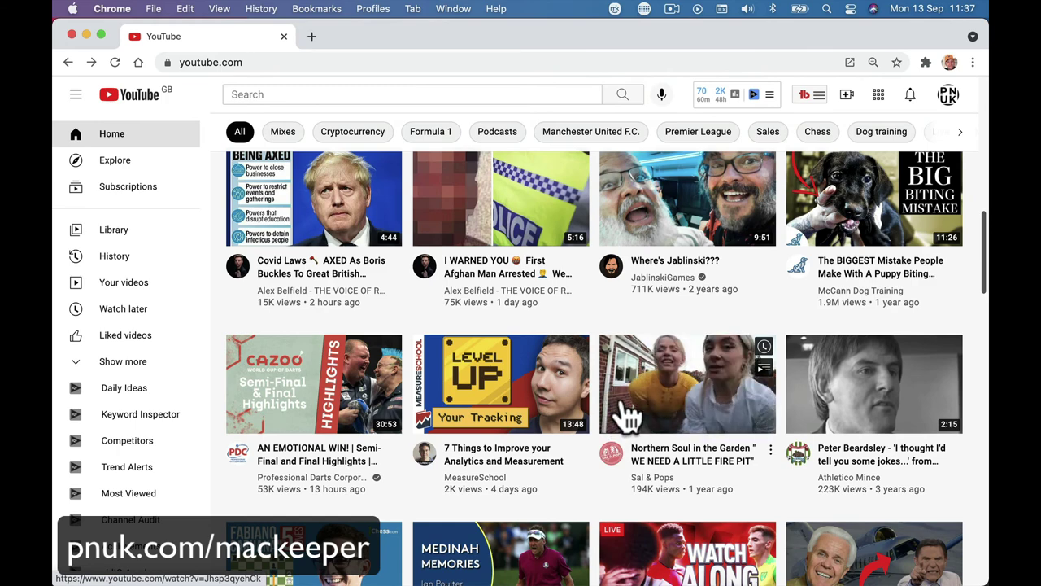
scroll(488, 480, down, 3)
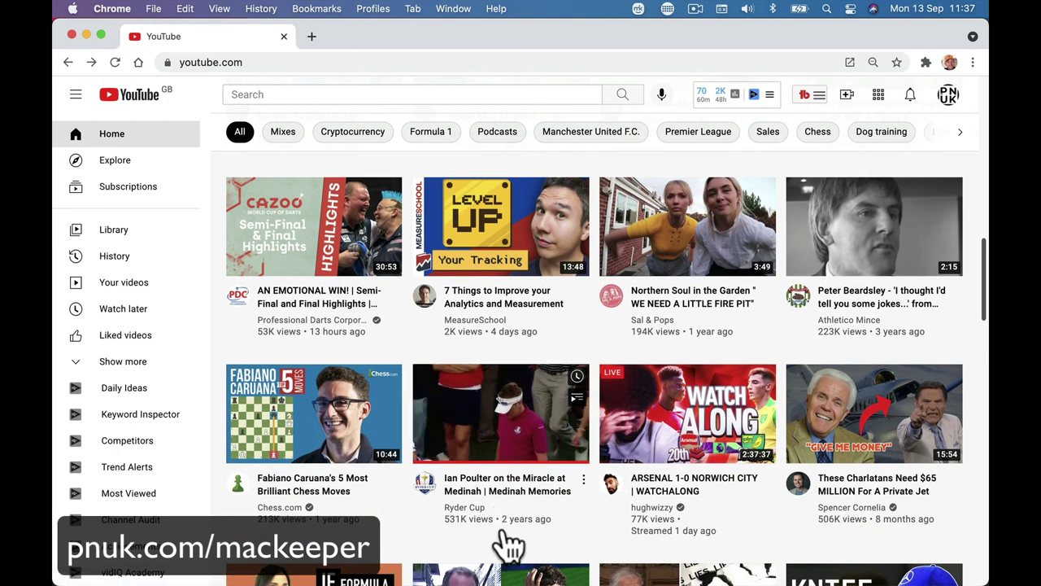
scroll(509, 545, down, 1)
click(342, 367)
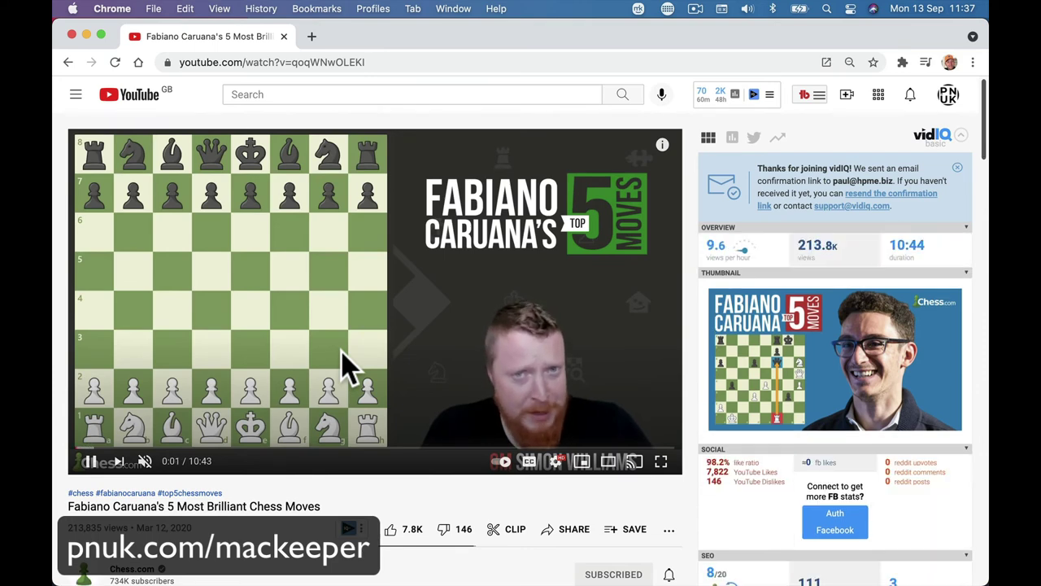
scroll(773, 280, down, 5)
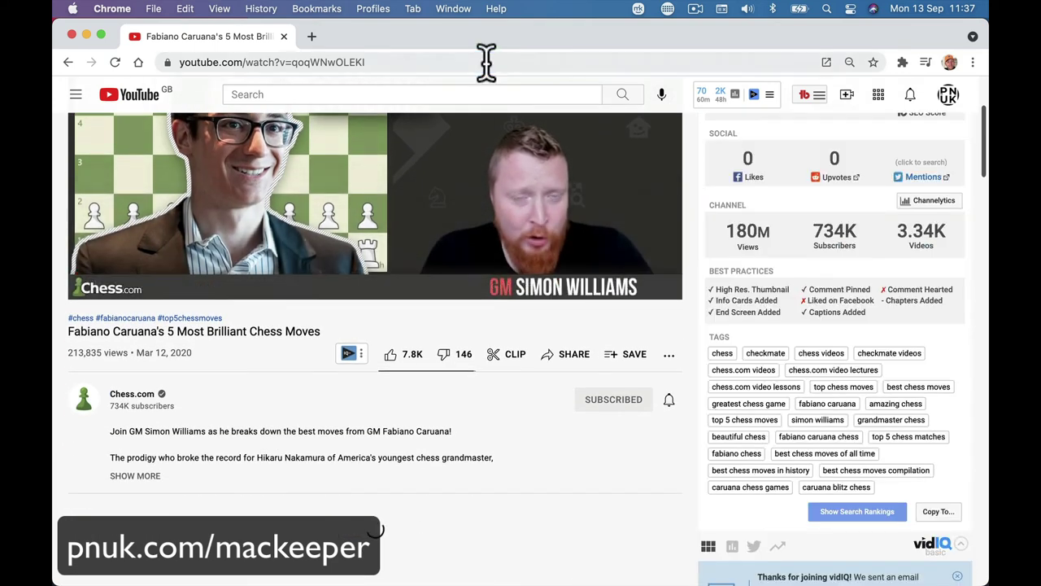
click(486, 62)
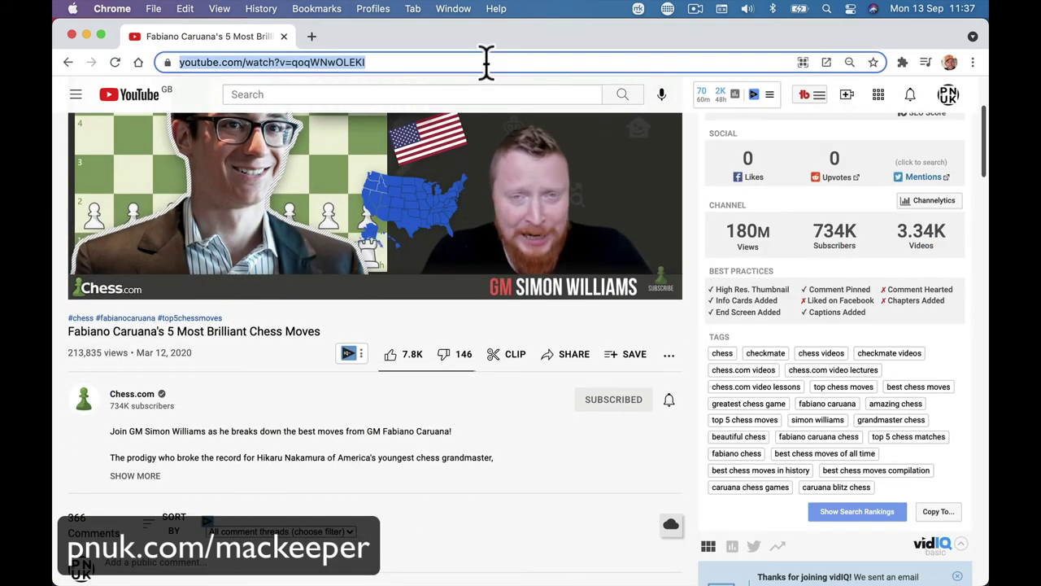
Try the address sheffeldstar.co.uk, then search Google for 'sheffield star news' instead
text(sheffeldst)
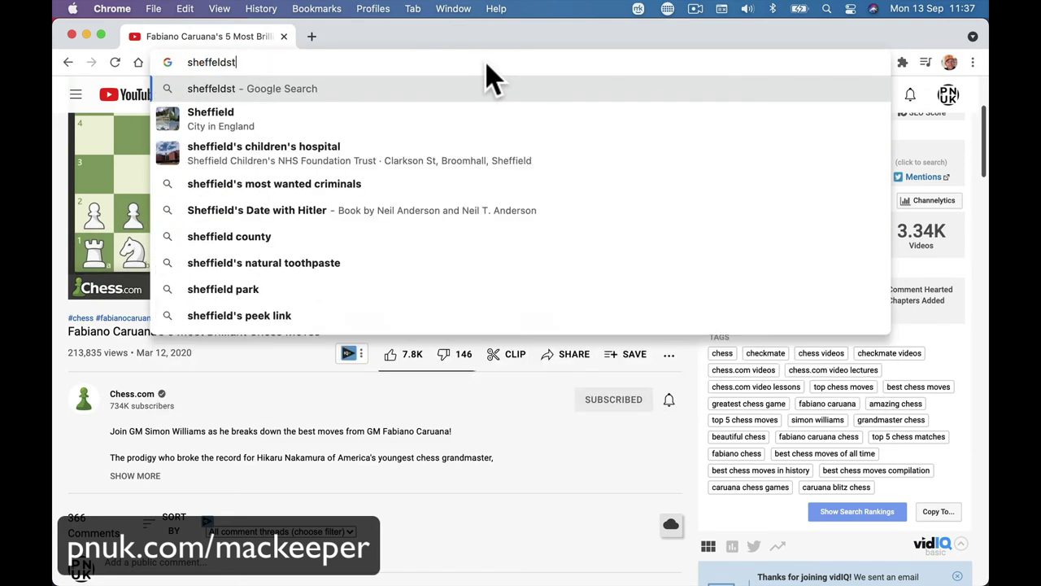
text(ar.co.uk)
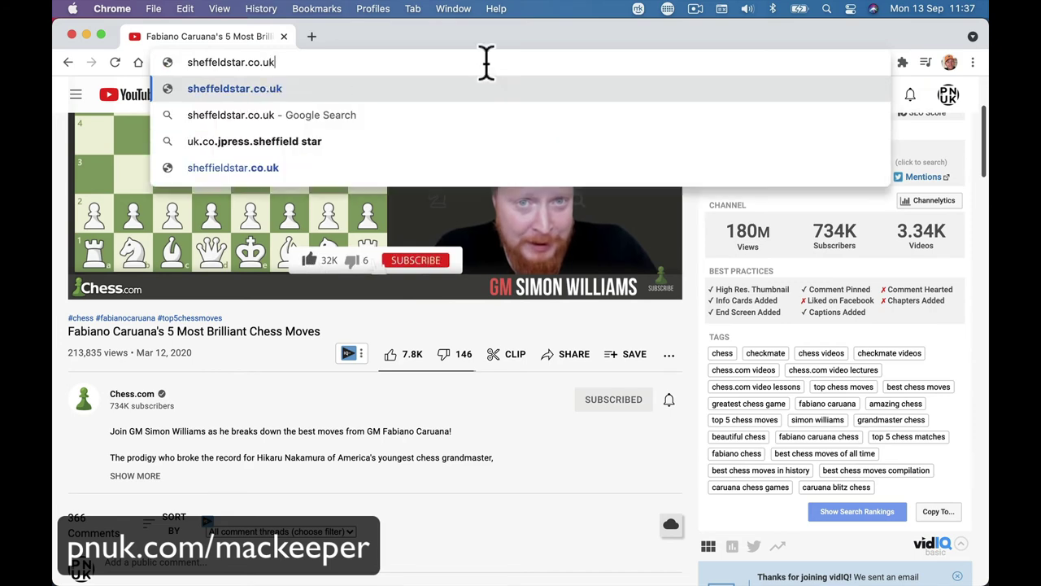
key(Return)
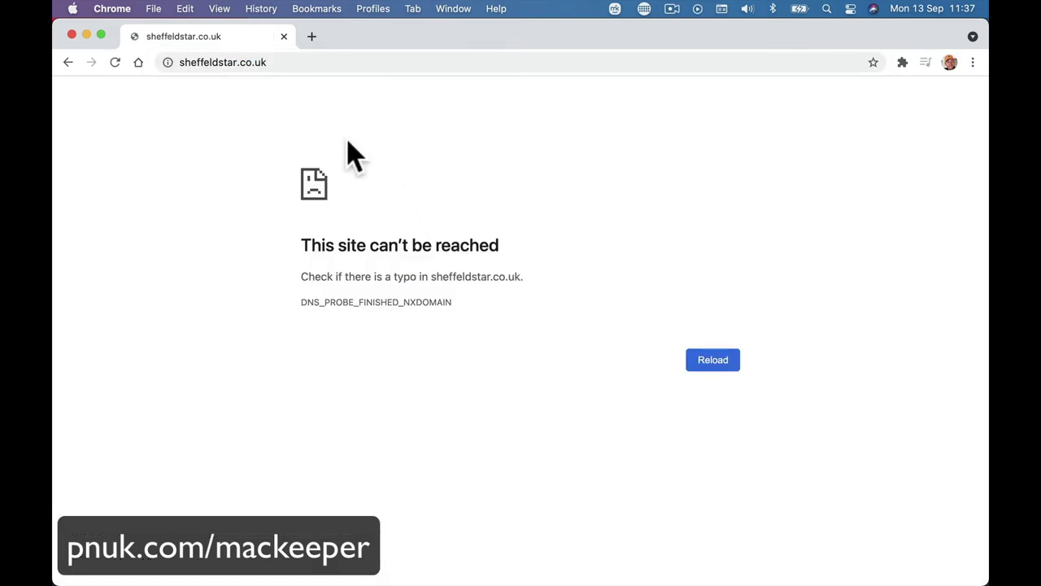
click(301, 60)
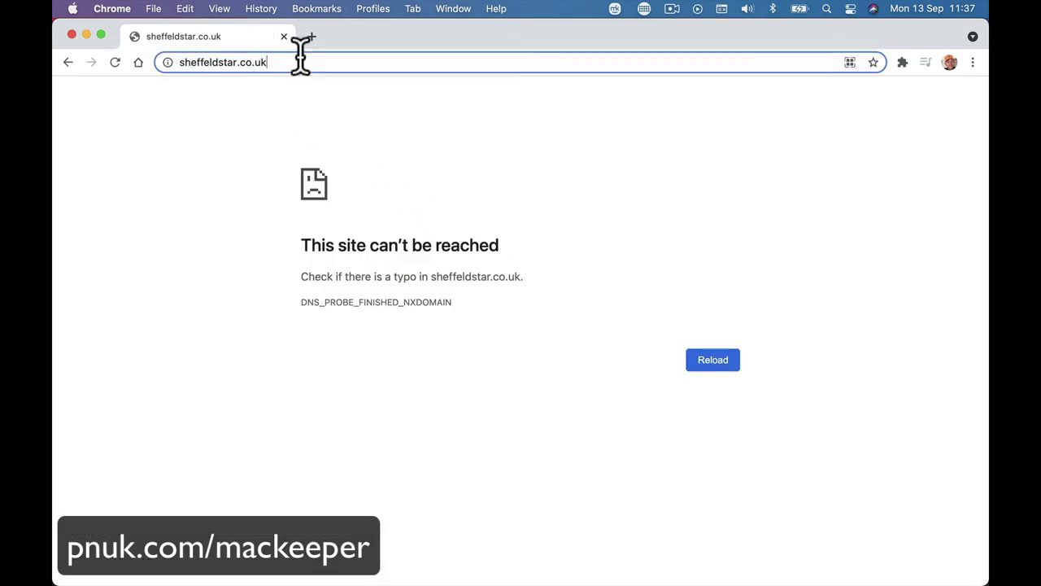
text(sheffir)
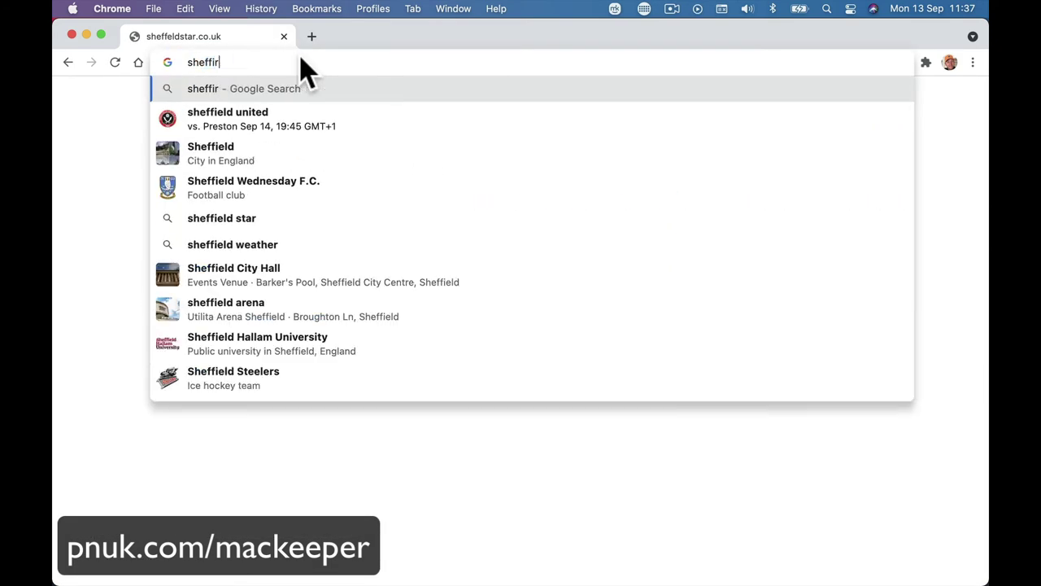
text(e)
key(BackSpace)
key(BackSpace)
text(eld st)
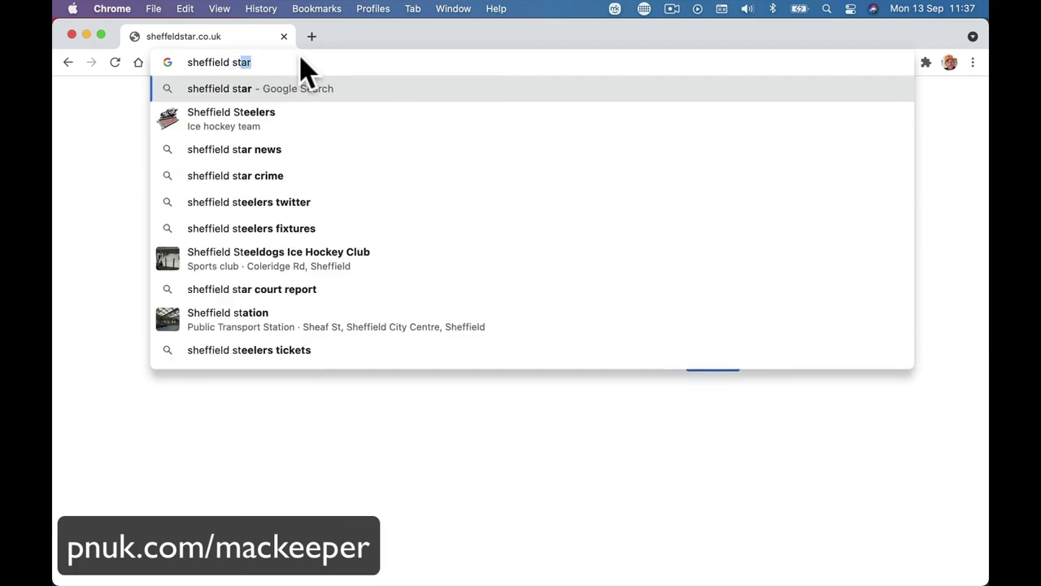
text(ar news)
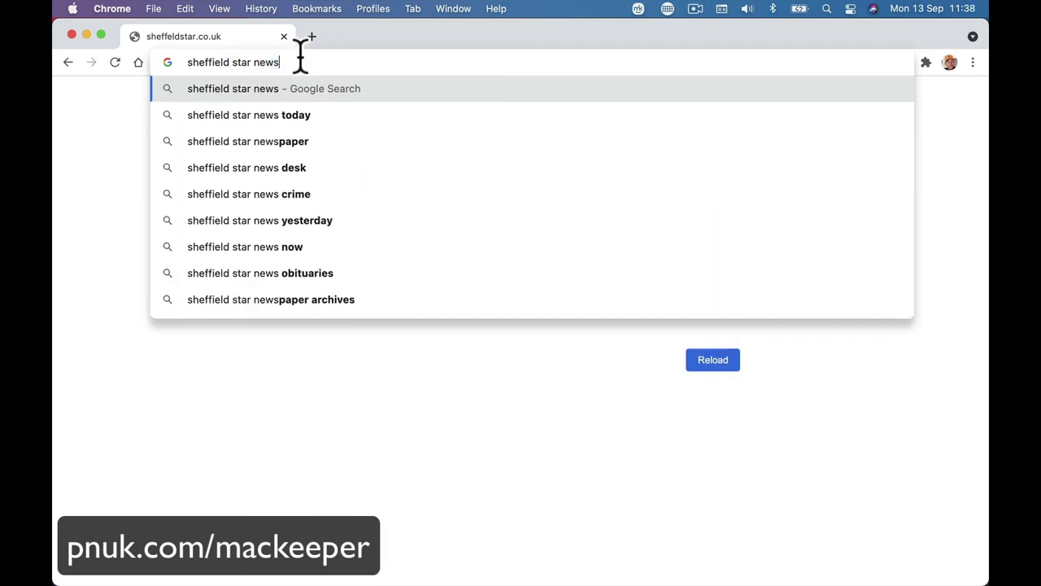
key(Return)
Read The Star's Sheffield wooded-area death story, accepting cookies and dismissing the subscription banner
scroll(366, 244, down, 3)
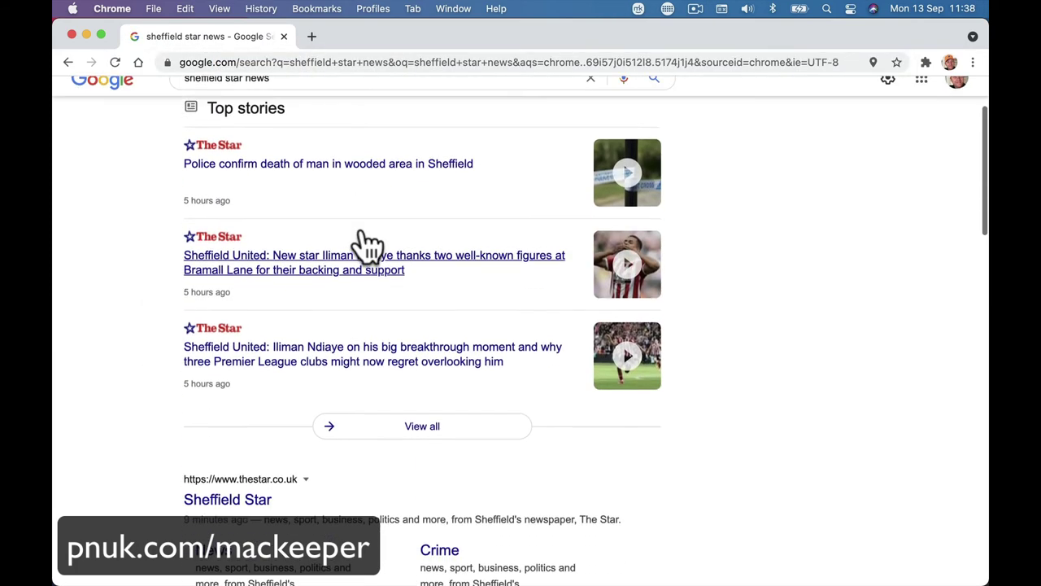
click(355, 167)
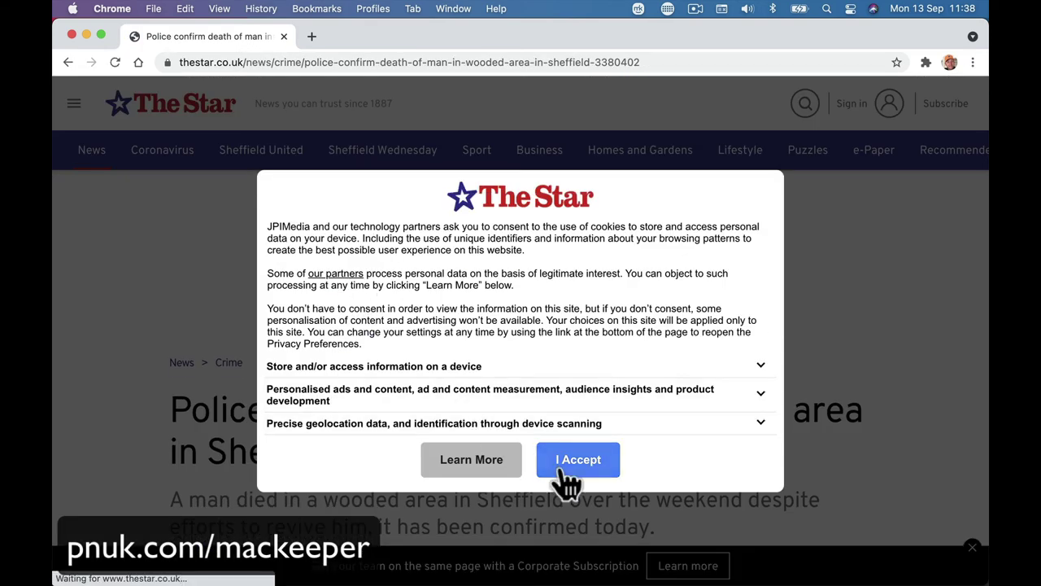
click(569, 460)
scroll(539, 415, down, 3)
click(972, 547)
scroll(496, 406, down, 10)
scroll(498, 417, down, 15)
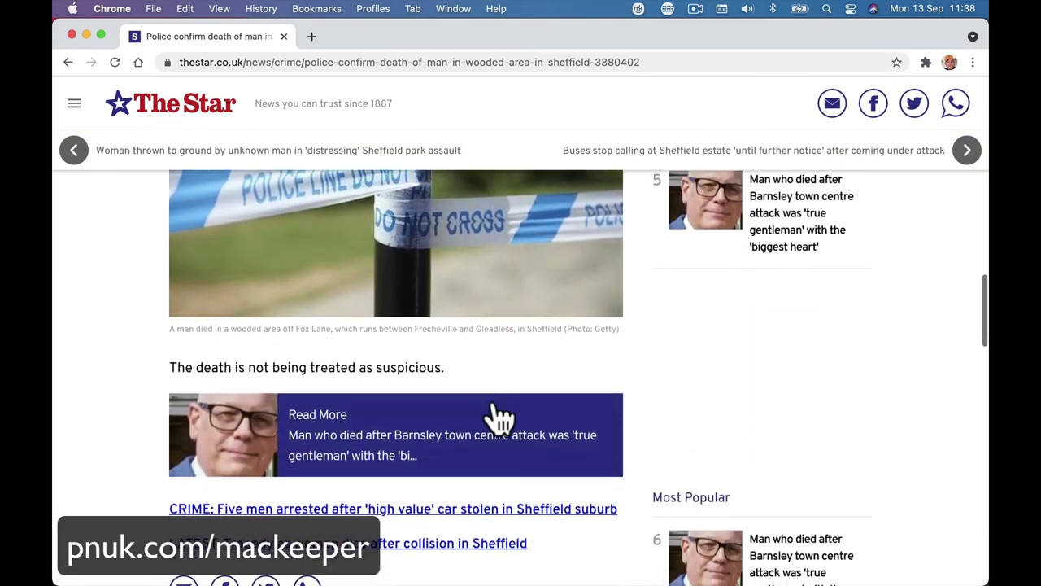
scroll(498, 417, down, 15)
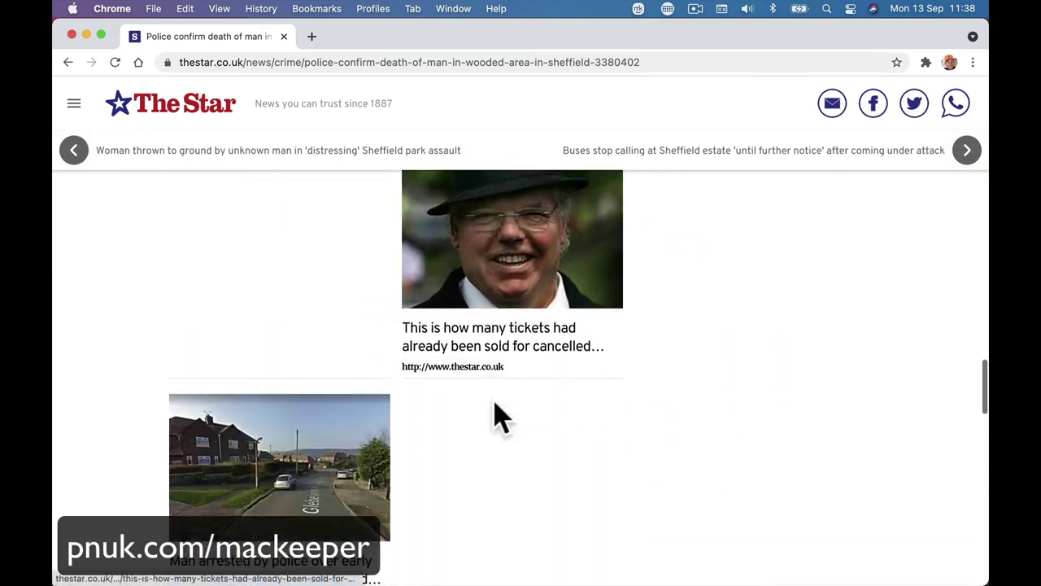
mouse_move(558, 569)
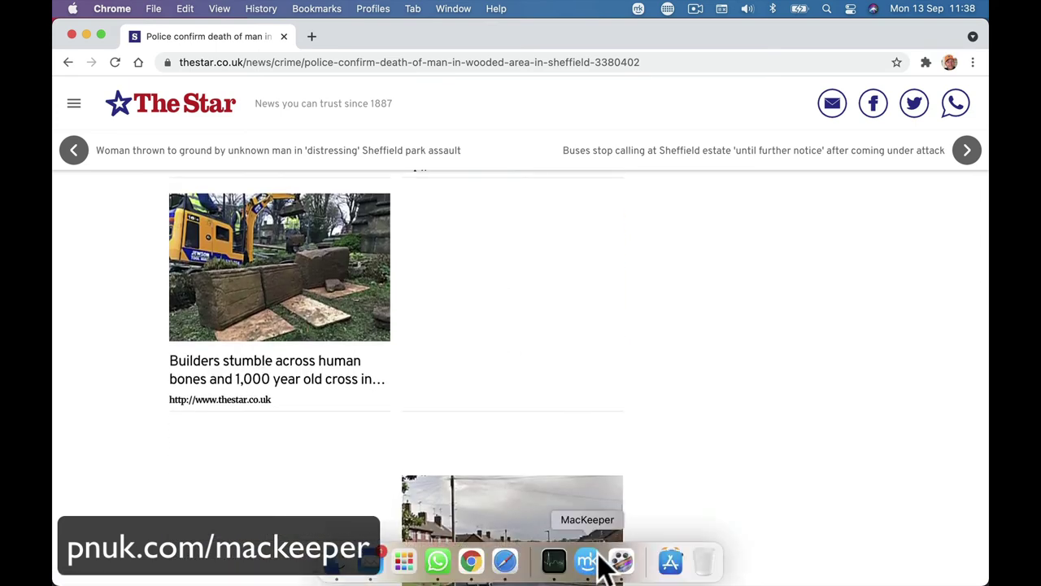
Turn off MacKeeper StopAd blocking for thestar.co.uk and reload the article
click(925, 63)
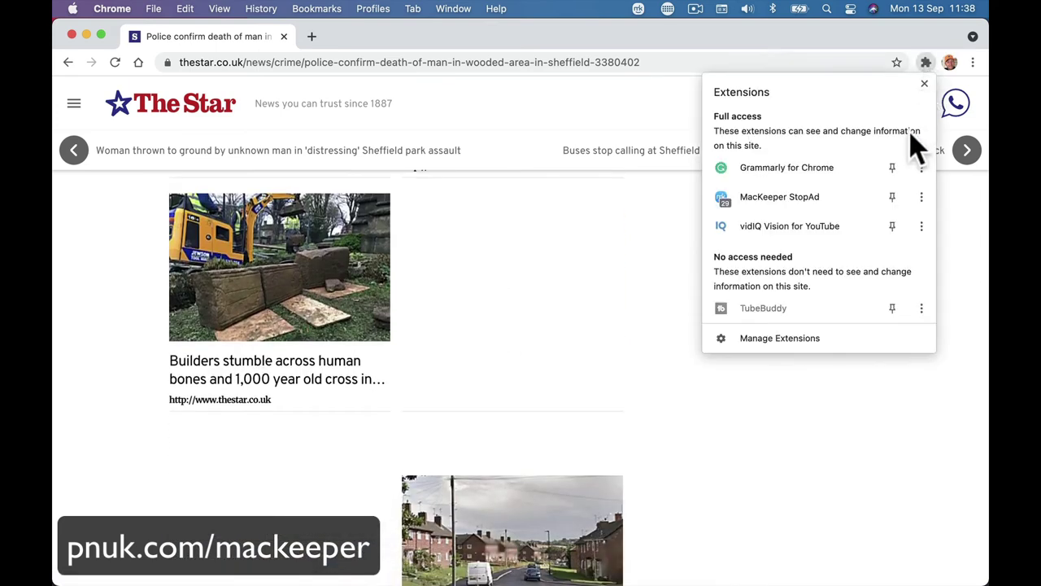
click(830, 199)
click(828, 416)
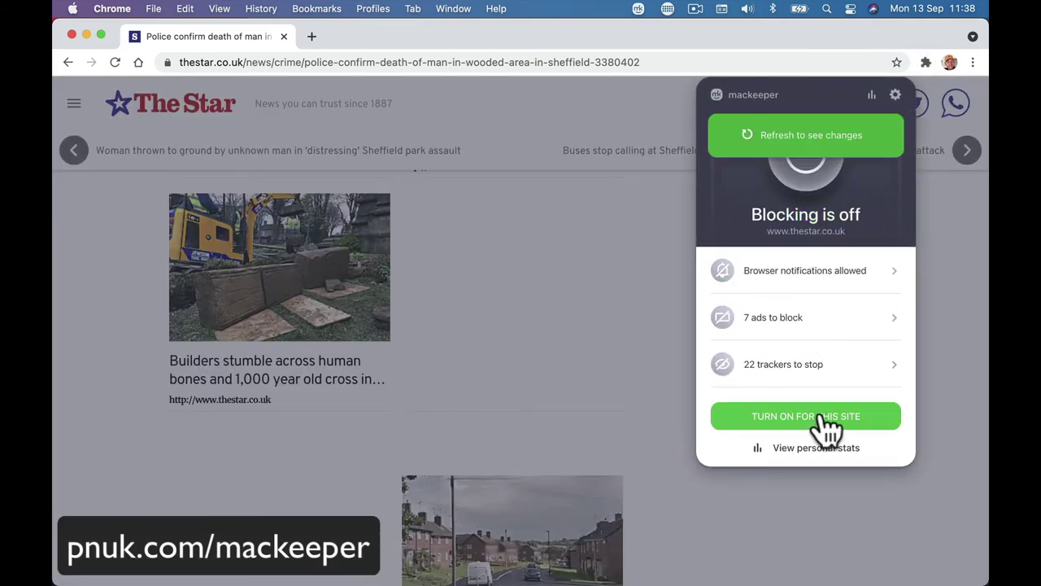
click(793, 150)
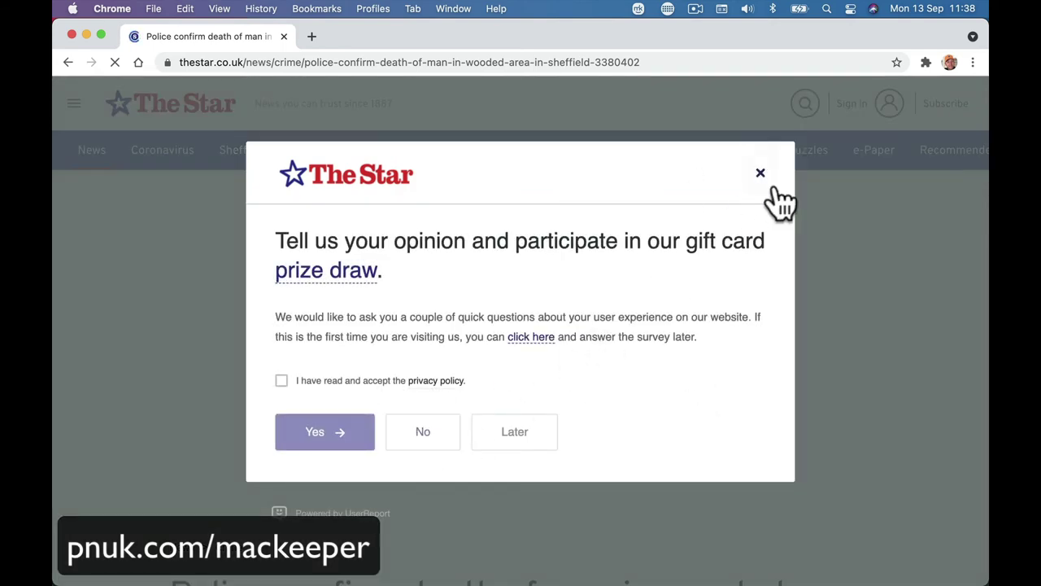
Dismiss the gift-card survey popup and scroll through the article's ads, like the Premier Inn banner
click(762, 176)
scroll(488, 399, down, 5)
scroll(79, 425, down, 15)
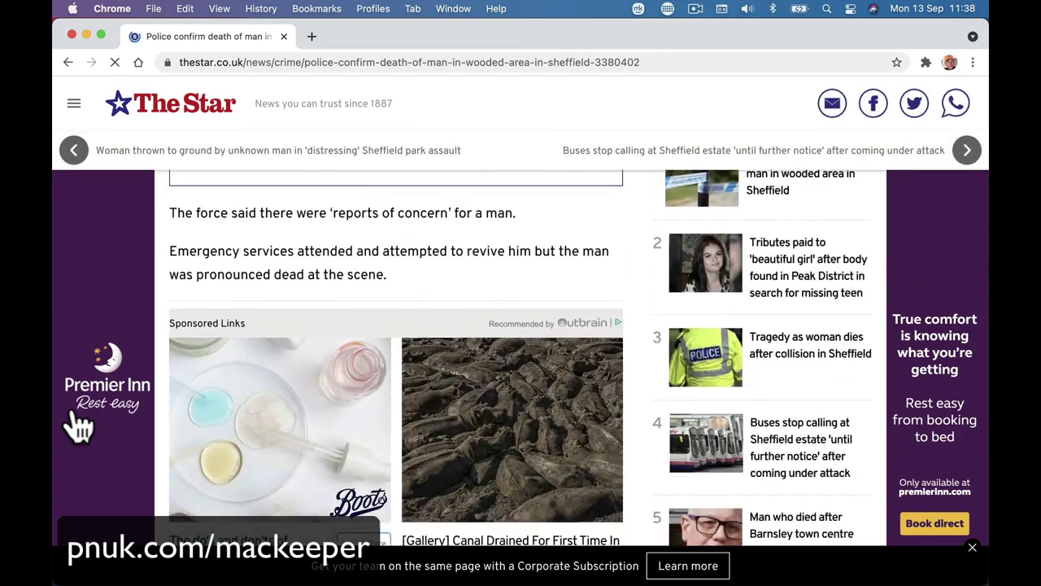
scroll(79, 424, down, 5)
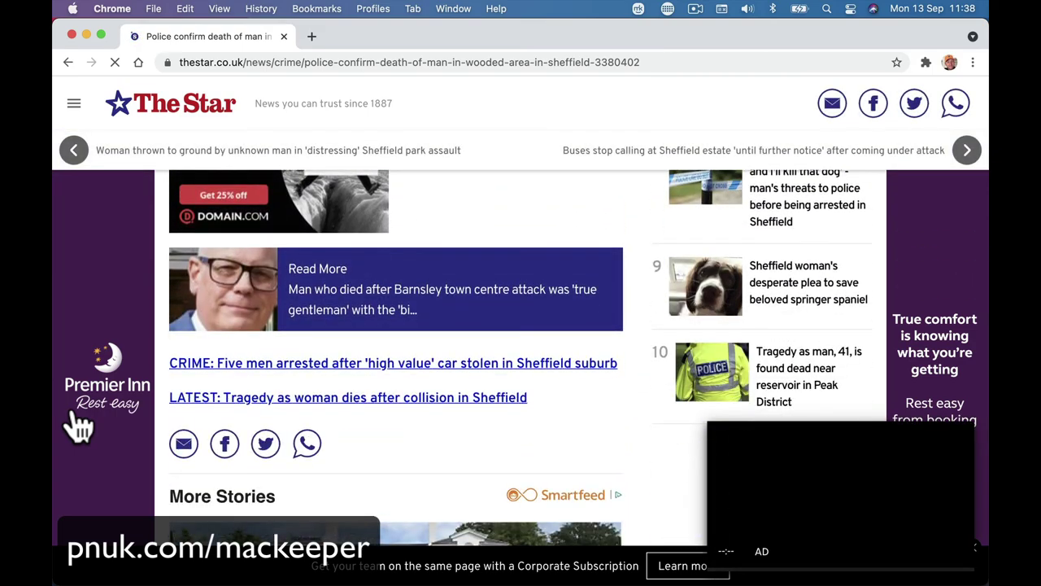
scroll(79, 425, up, 10)
scroll(79, 424, down, 15)
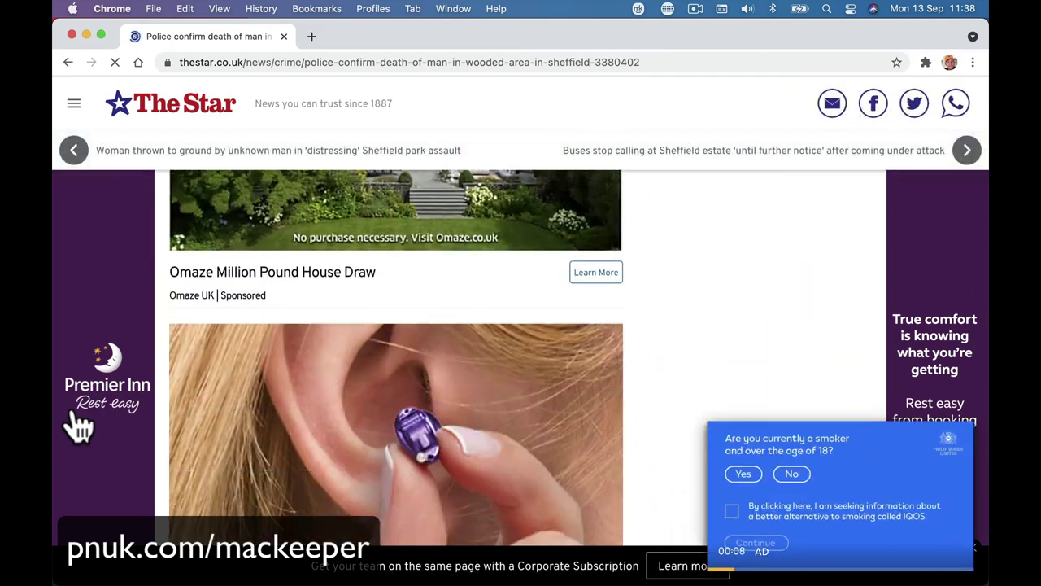
mouse_move(569, 573)
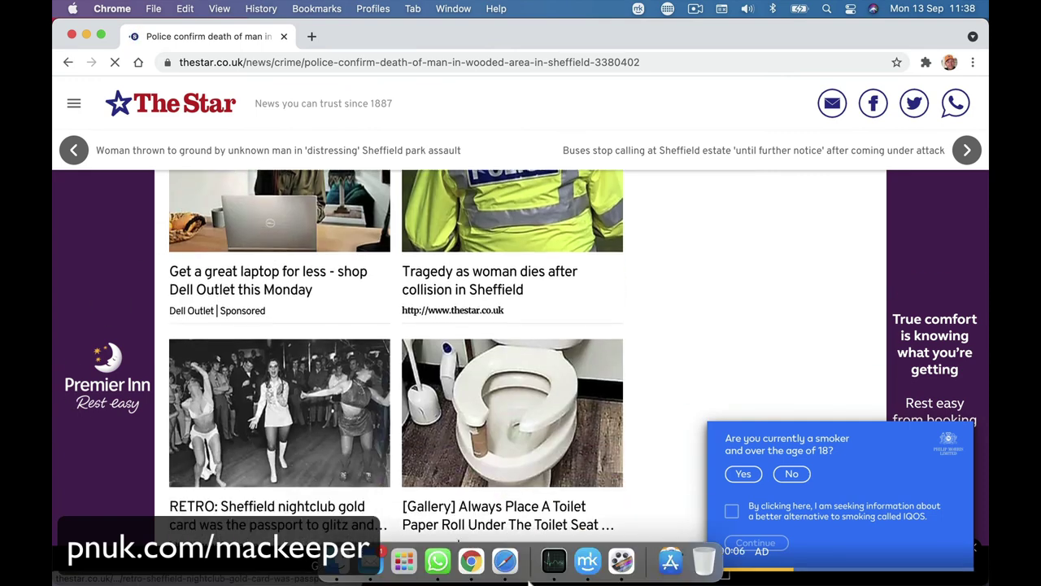
Bring MacKeeper forward and view the Find & Fix overview and Premium Services page
click(588, 562)
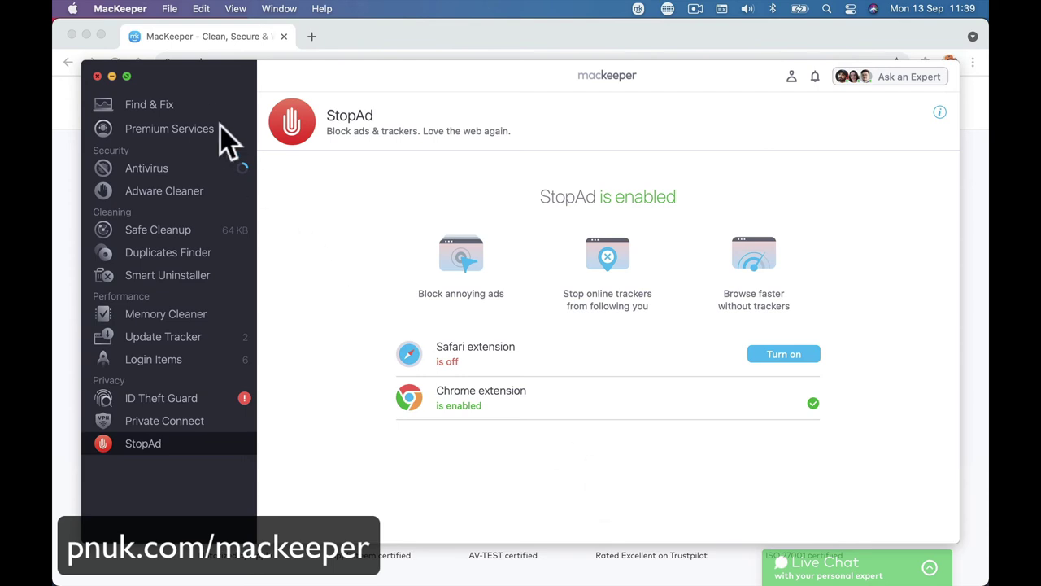
click(209, 101)
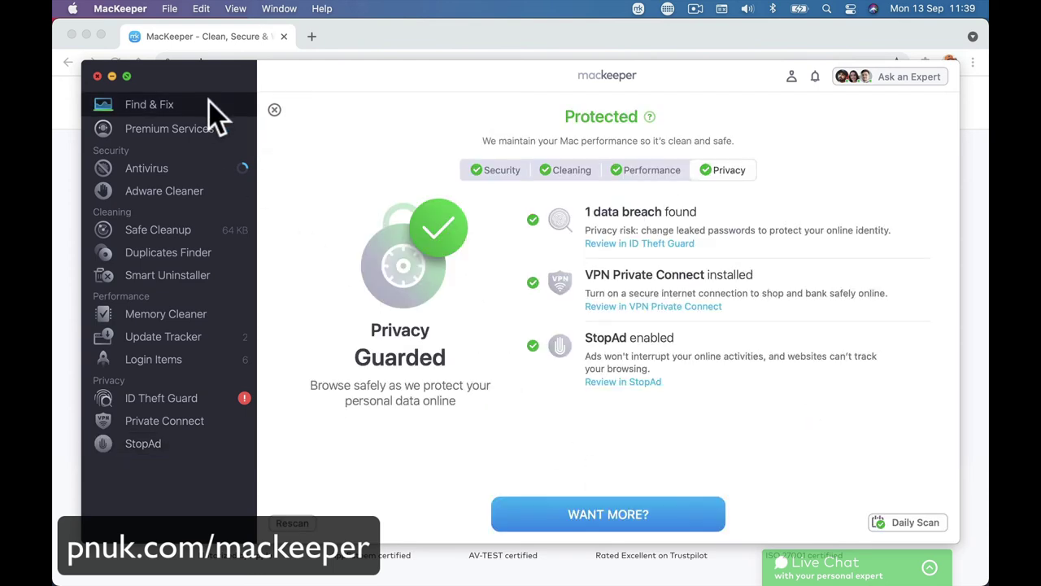
click(213, 127)
Start an antivirus scan, then run the Adware Cleaner check, which finds 0 items
click(204, 167)
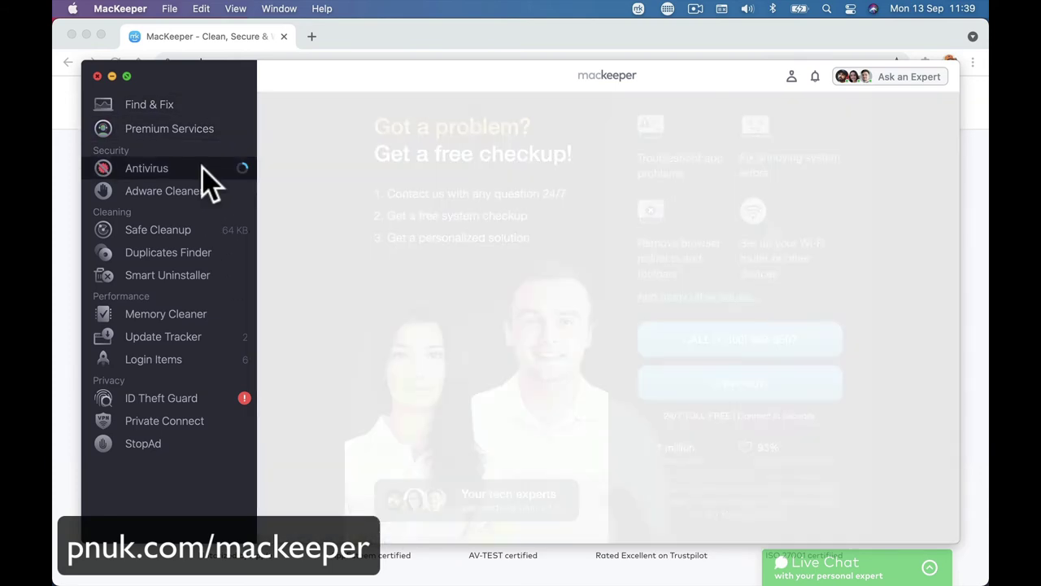
click(209, 134)
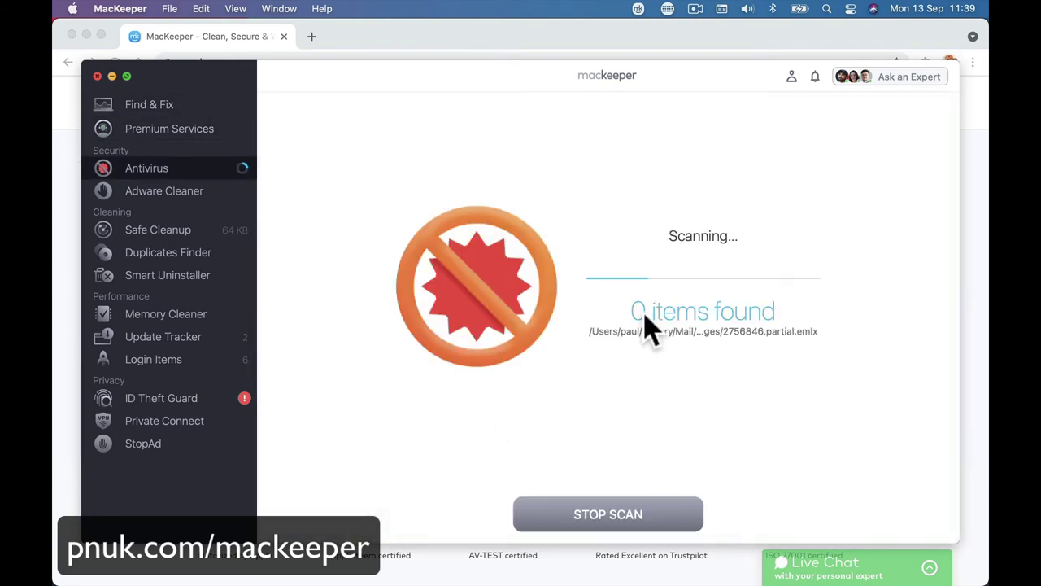
click(200, 195)
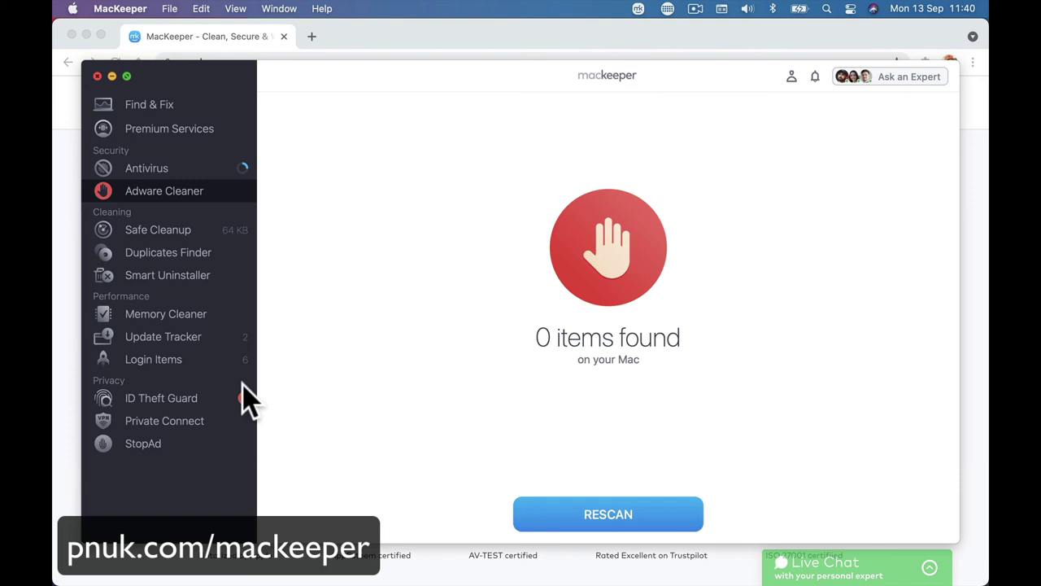
click(539, 561)
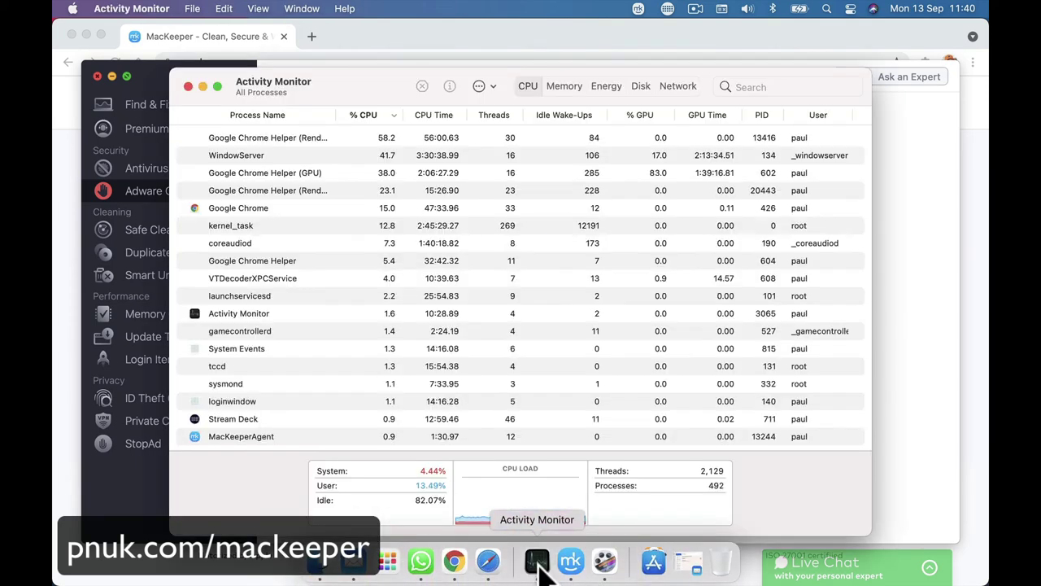
click(188, 86)
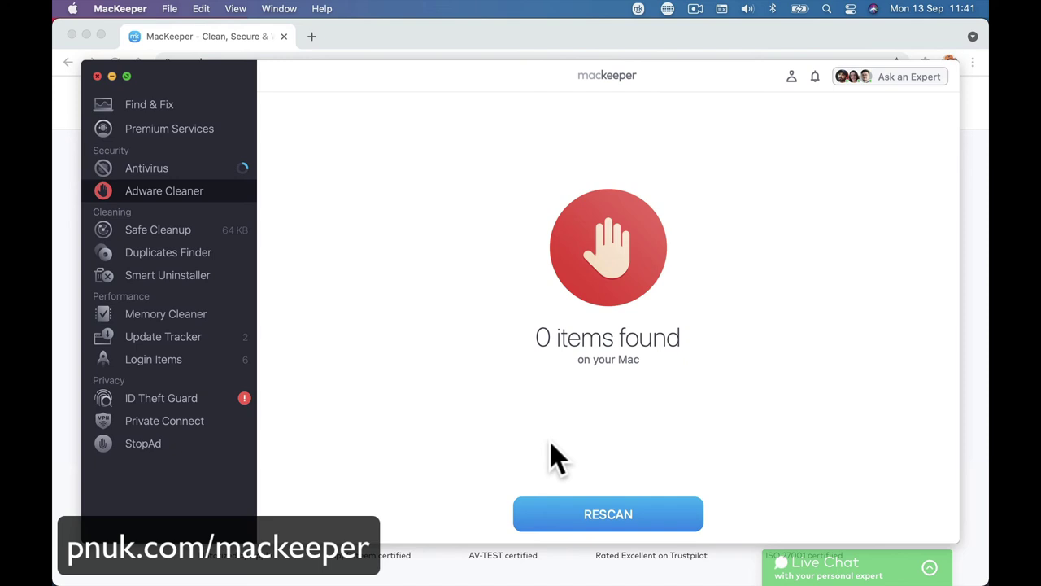
Review pending app updates, including Microsoft Teams, and the Login Items list
click(221, 338)
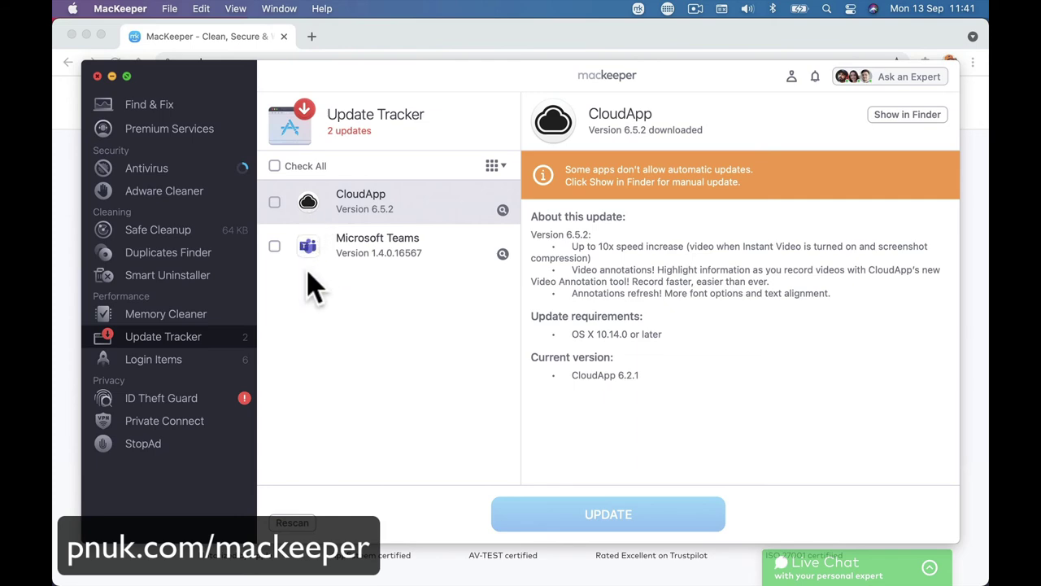
click(338, 250)
click(204, 364)
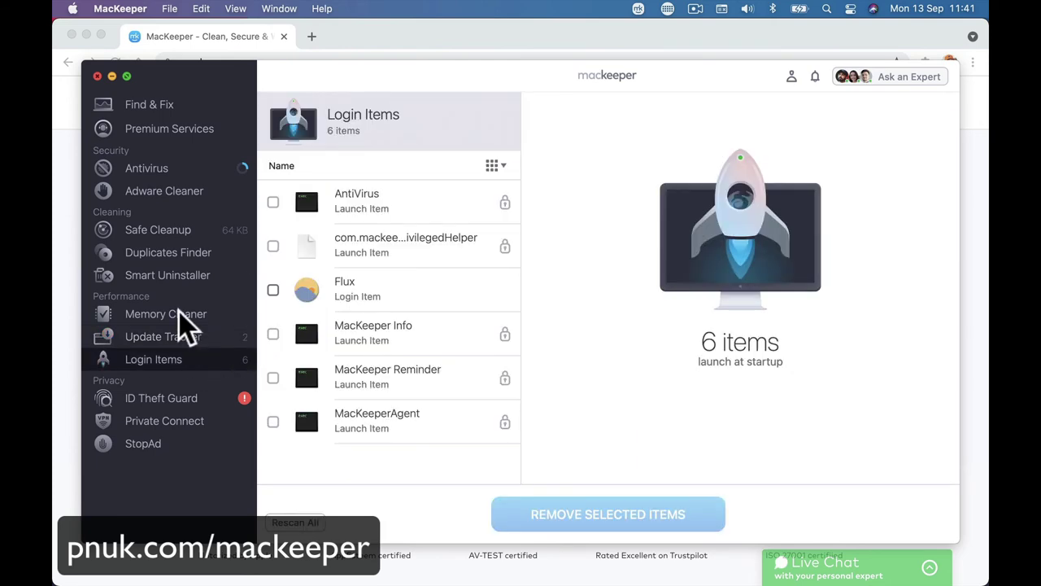
Run Clean Memory in Memory Cleaner, then view Smart Uninstaller and Duplicates Finder
click(181, 317)
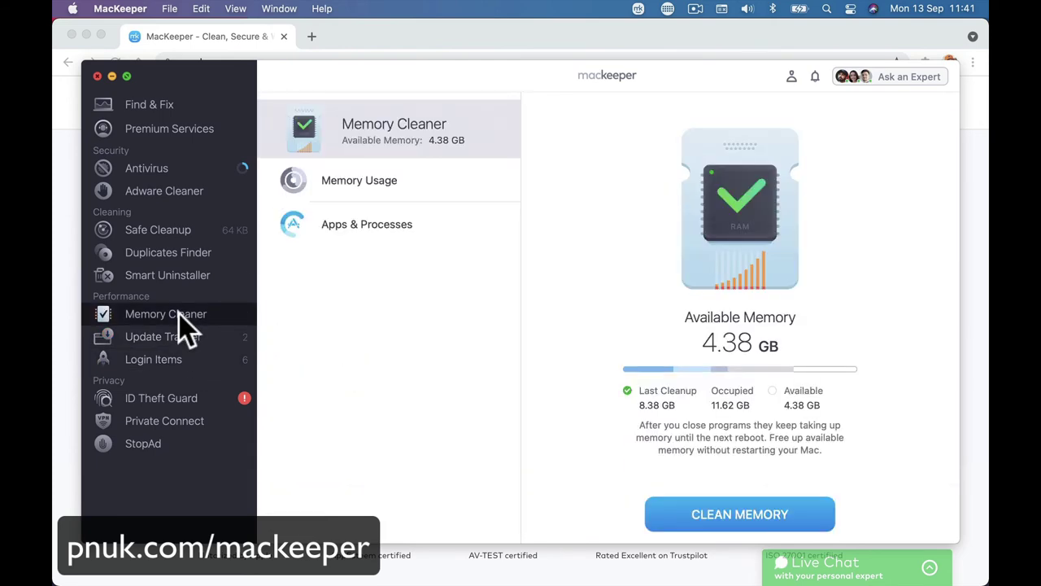
click(726, 521)
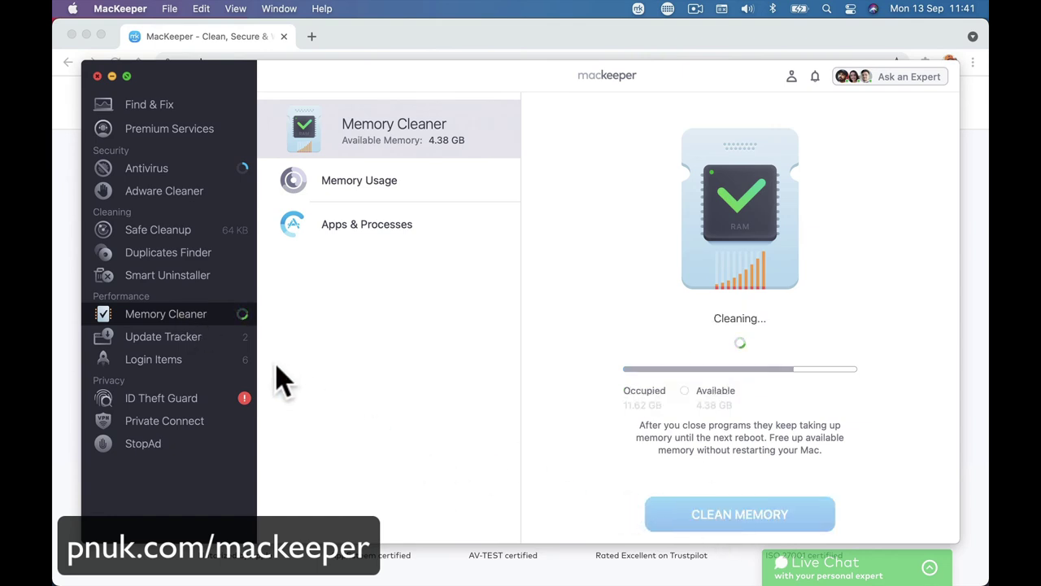
click(203, 284)
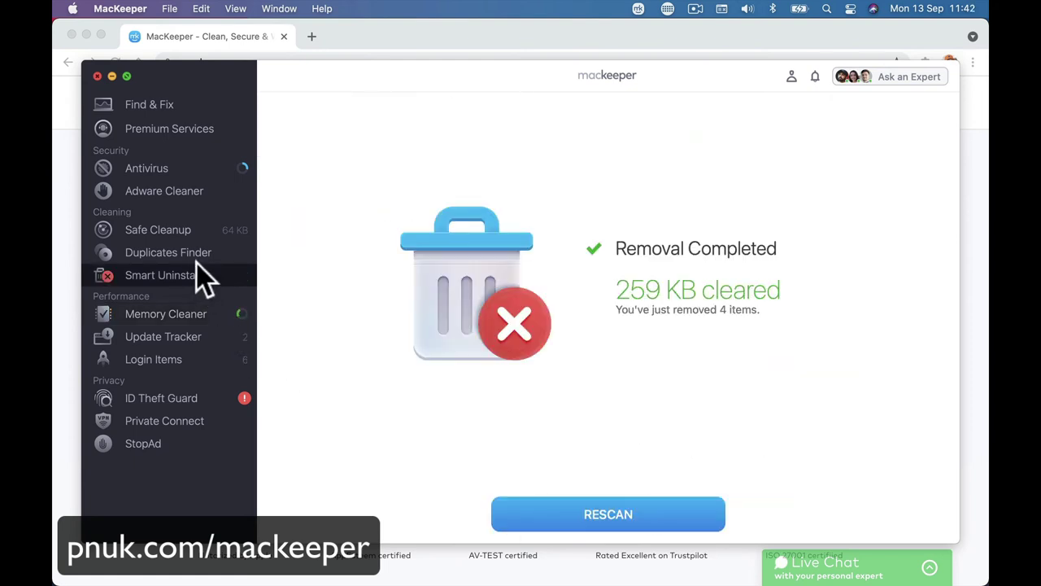
click(193, 262)
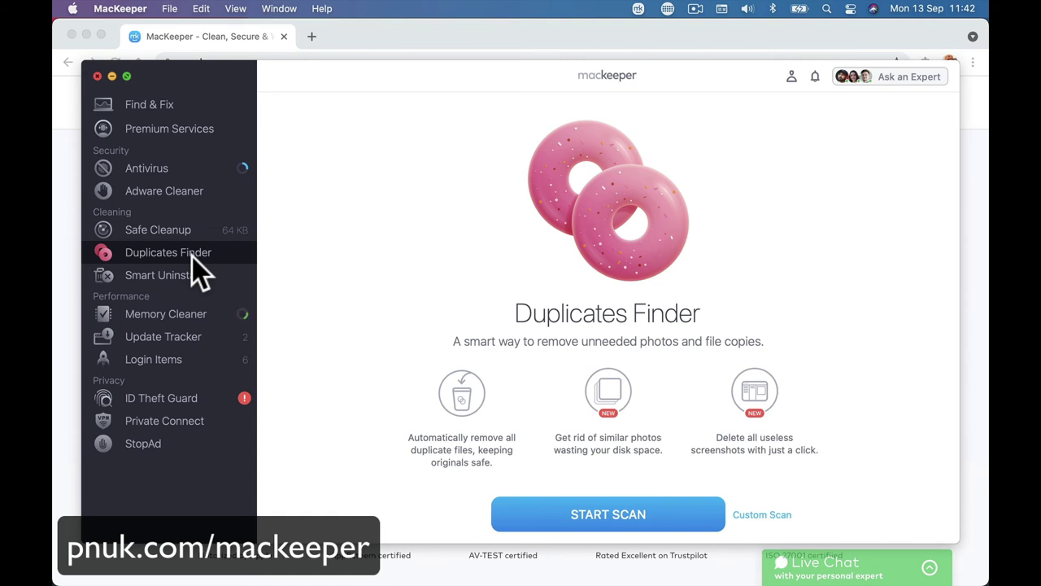
Look over Safe Cleanup's junk files and Private Connect, then return to the StopAd page
click(183, 238)
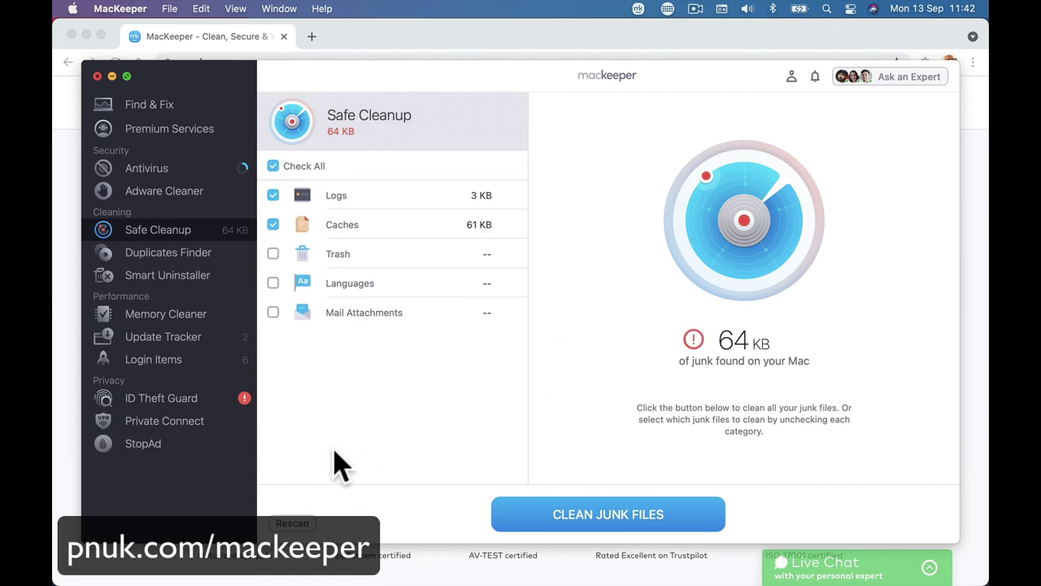
click(163, 420)
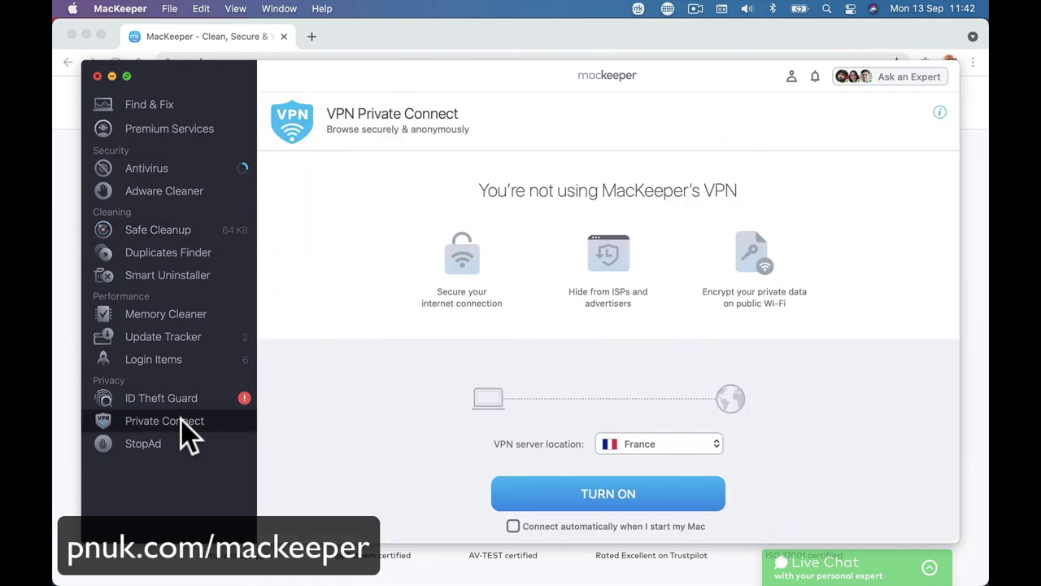
click(176, 441)
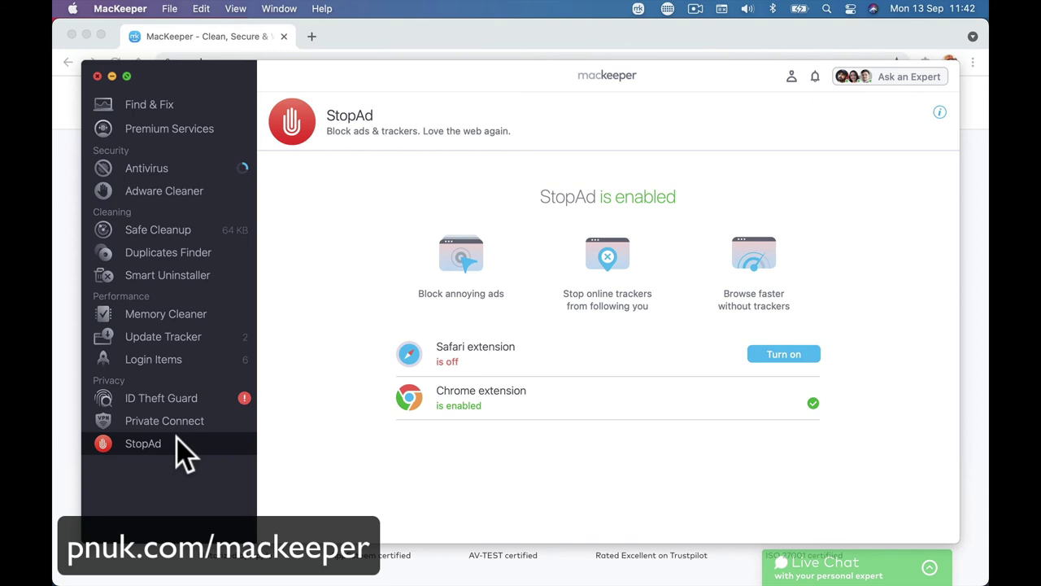
Open mackeeper.com's Pricing page in Chrome and scroll through the family, 12-month and 1-month plans
click(59, 195)
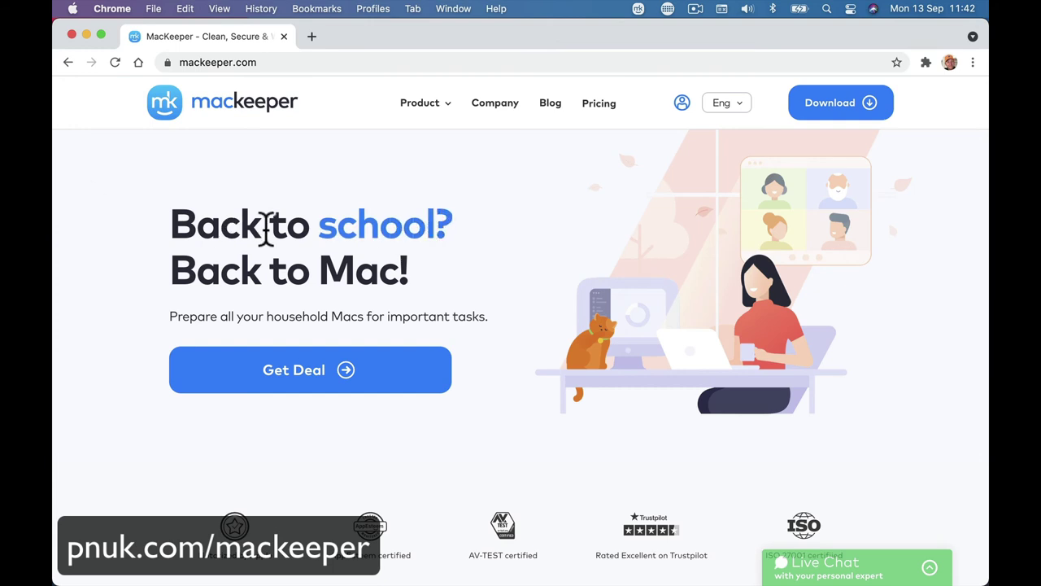
click(582, 119)
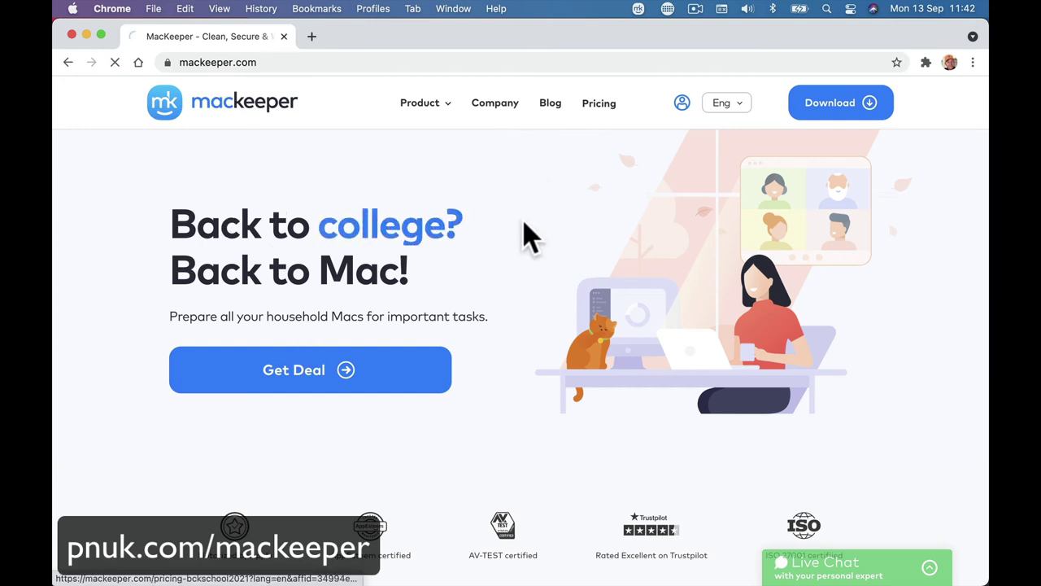
scroll(527, 236, down, 1)
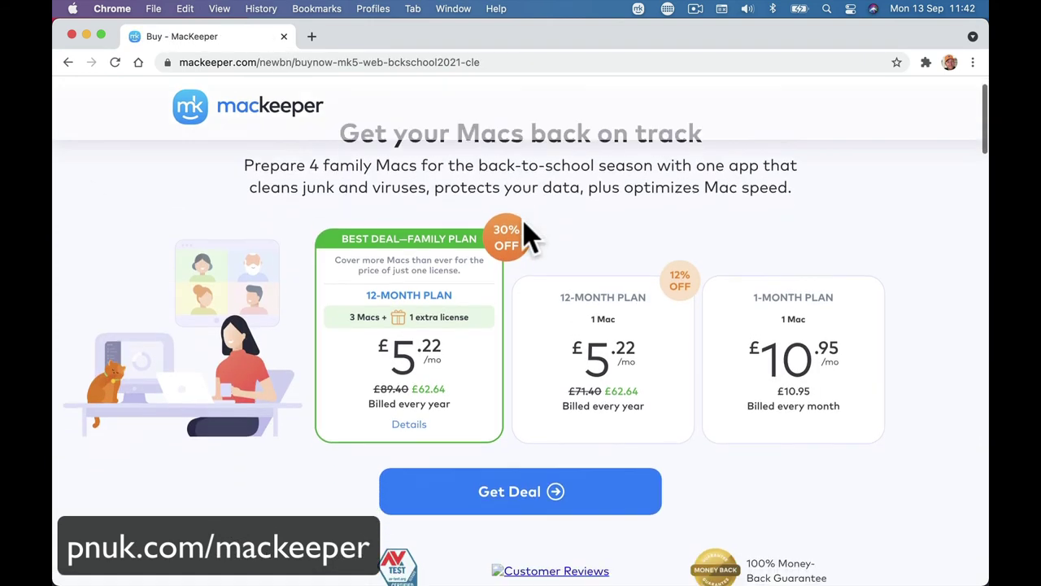
scroll(527, 236, down, 10)
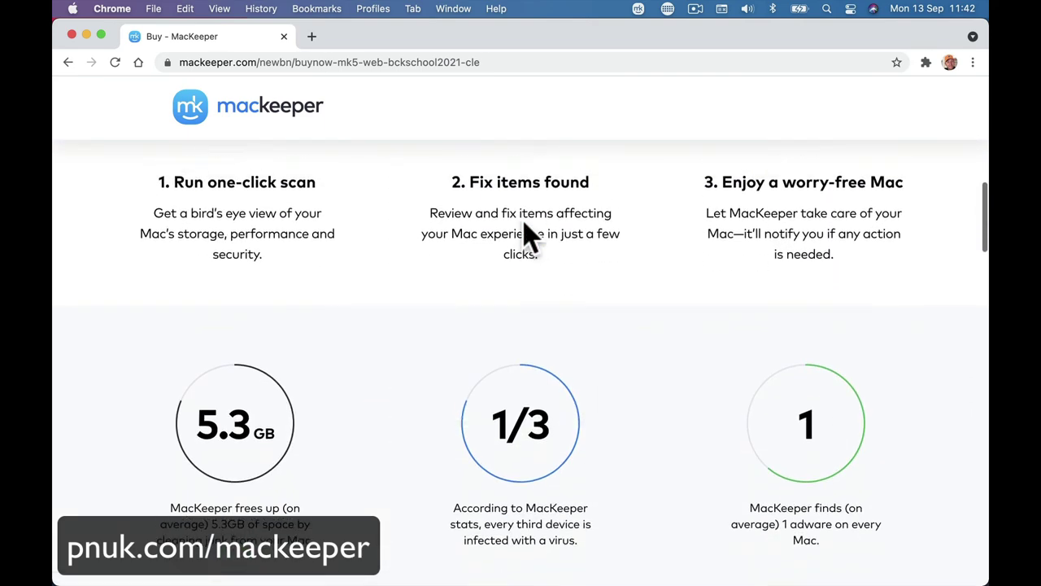
scroll(527, 236, up, 10)
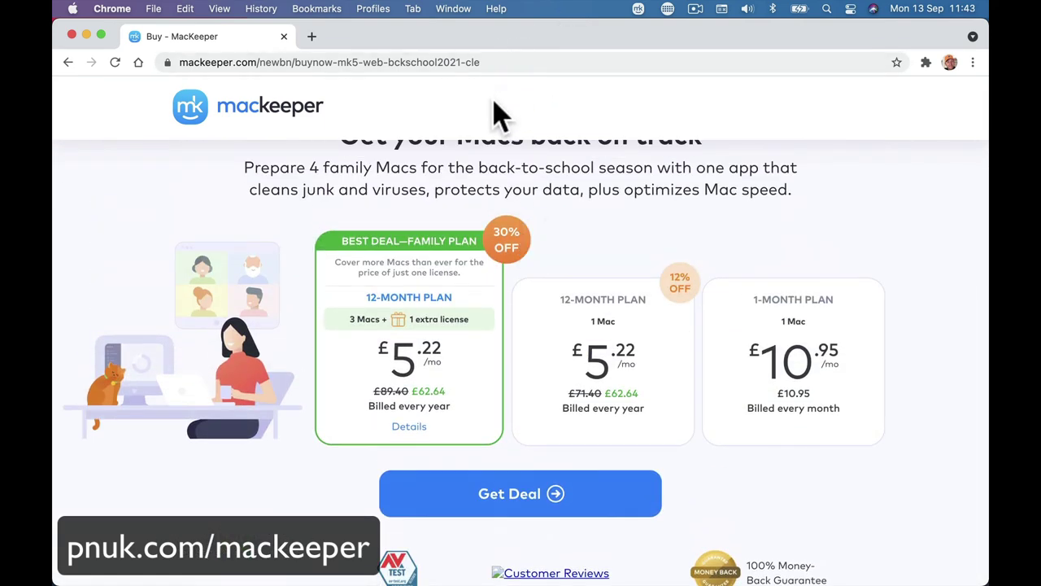
scroll(507, 302, up, 2)
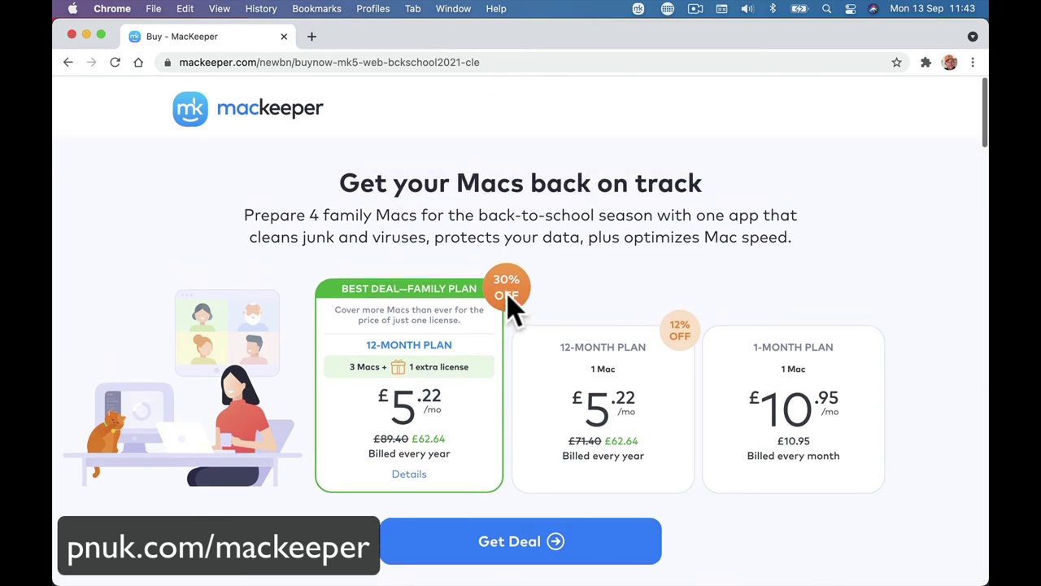
mouse_move(509, 297)
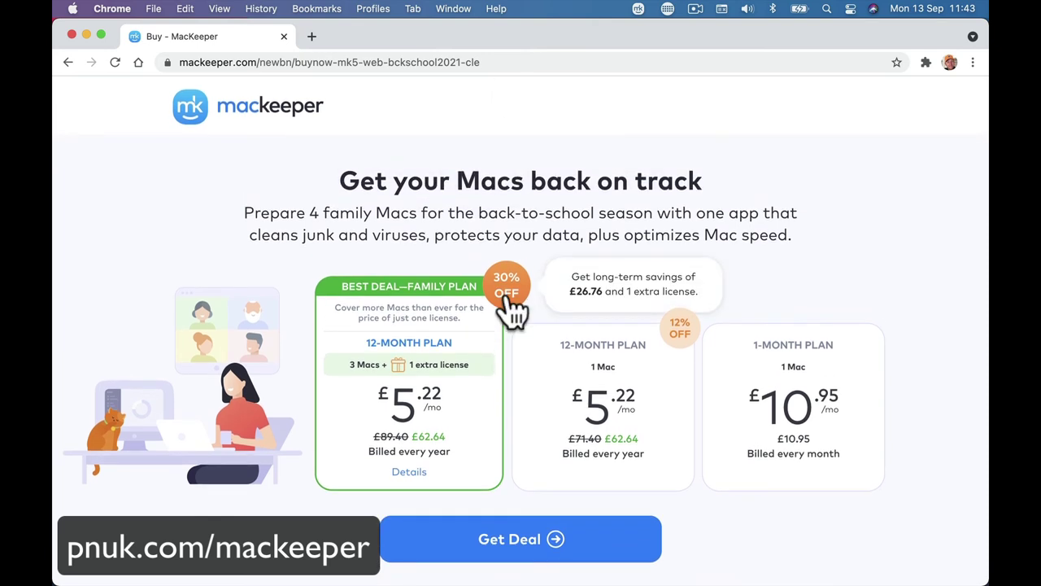
click(262, 6)
mouse_move(294, 6)
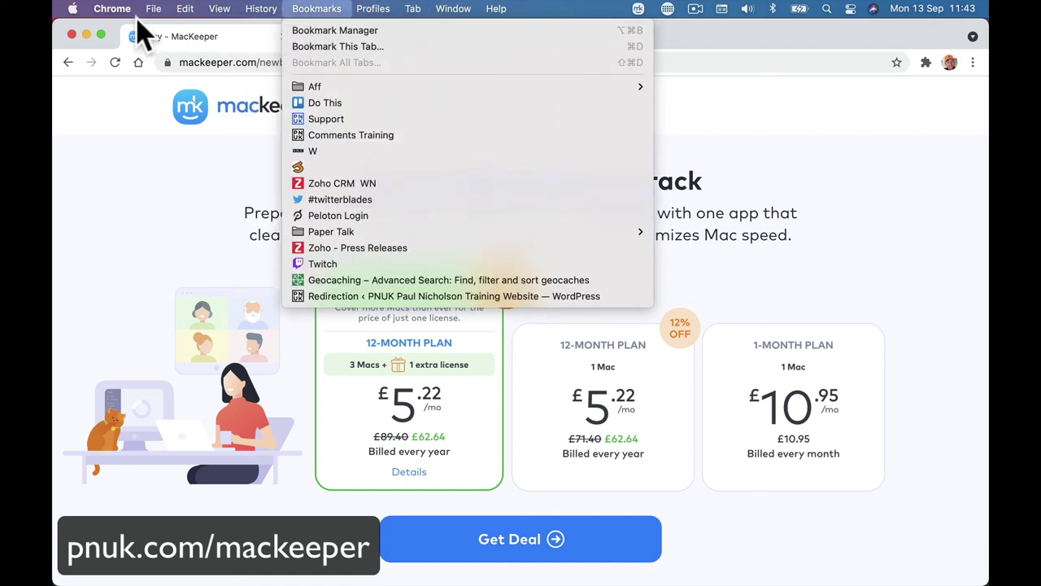
Clear All time browsing history, cookies and cached files, then close the Settings tab
mouse_move(122, 8)
click(142, 79)
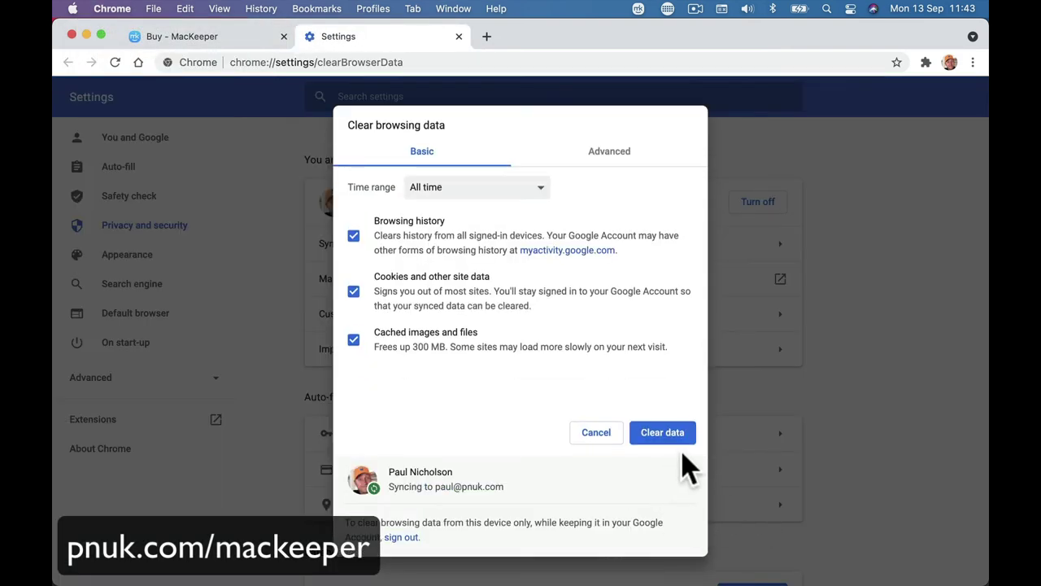
click(686, 438)
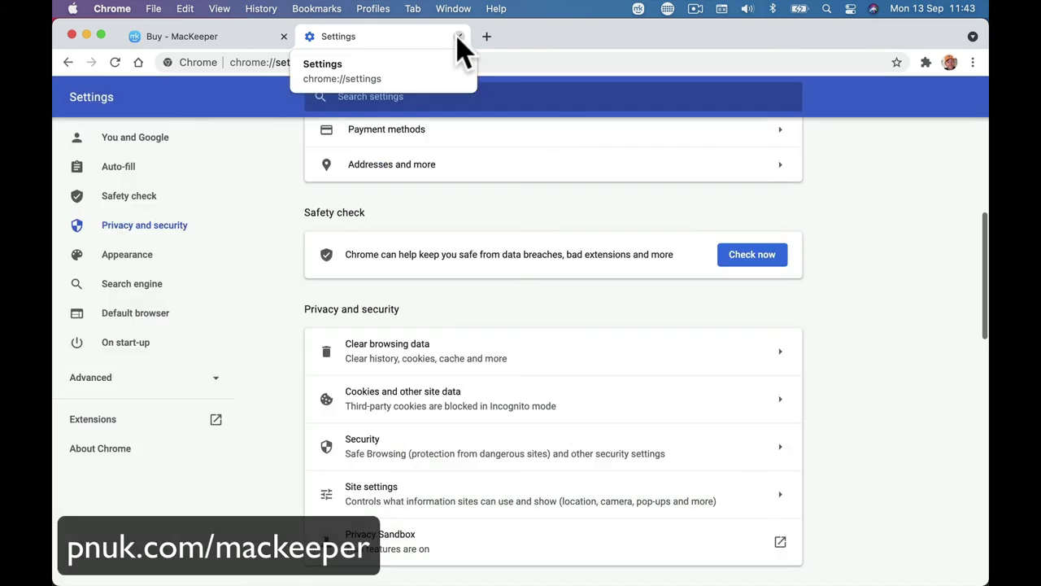
click(458, 37)
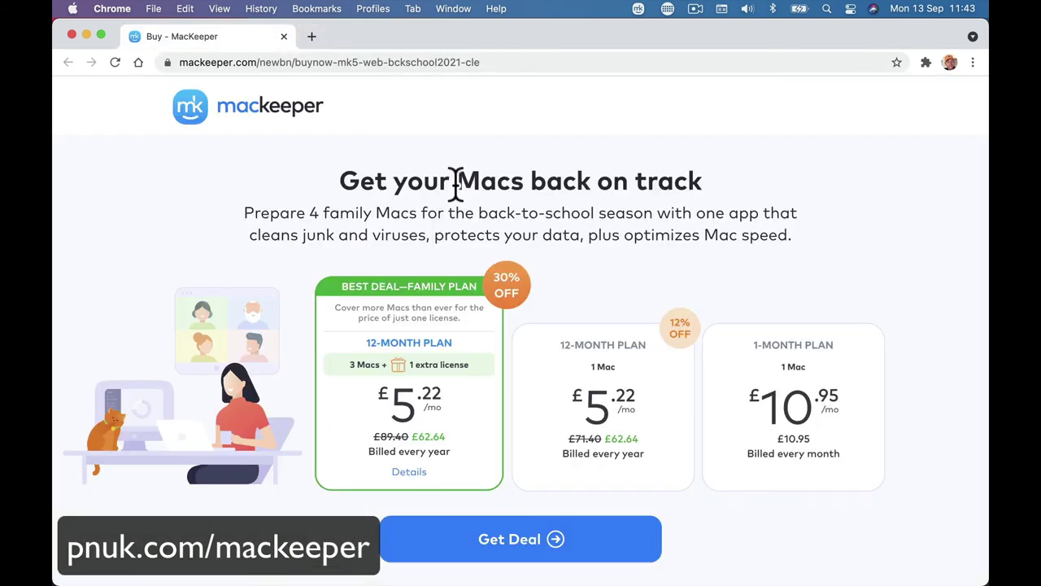
Visit the mackeeper.com homepage, agree to its cookie banner and scroll through the page
click(207, 109)
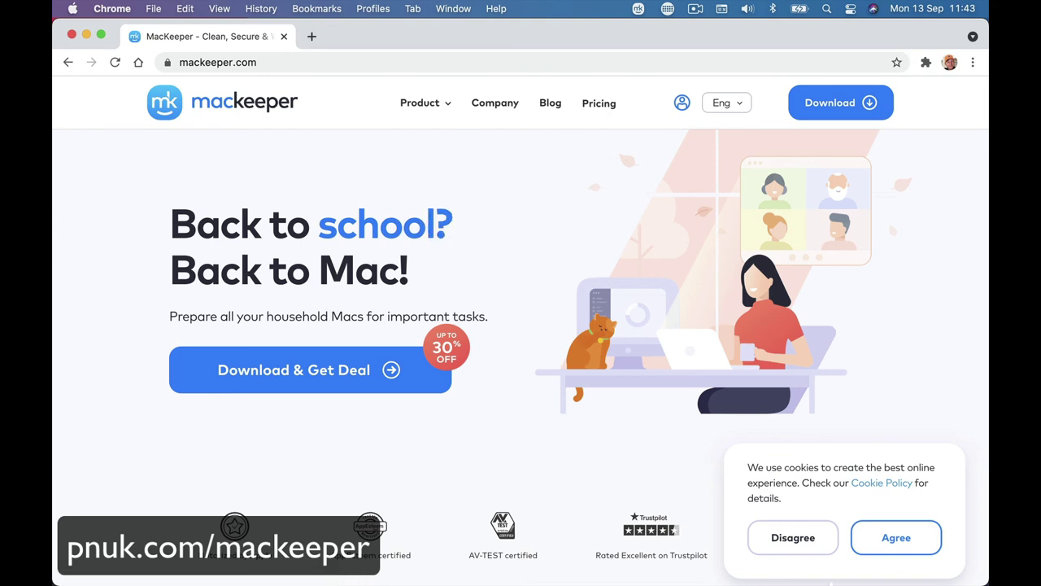
click(899, 540)
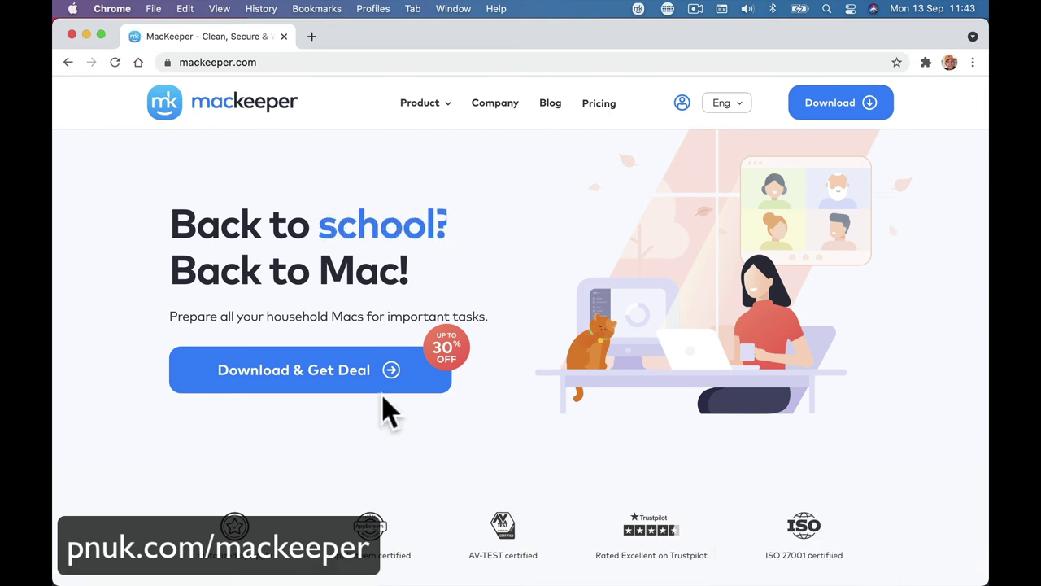
scroll(495, 249, down, 15)
scroll(504, 399, down, 10)
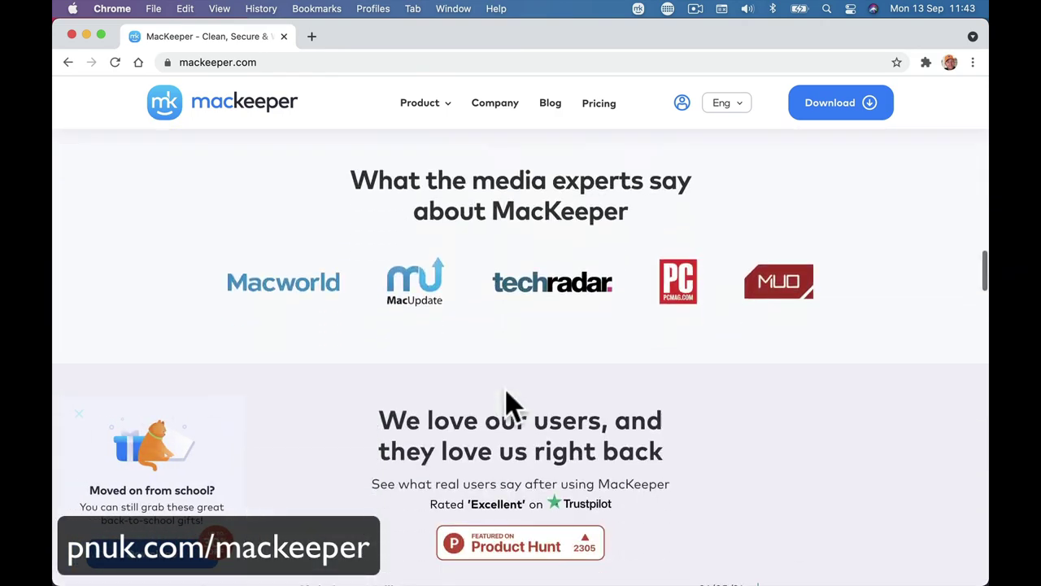
scroll(559, 480, down, 15)
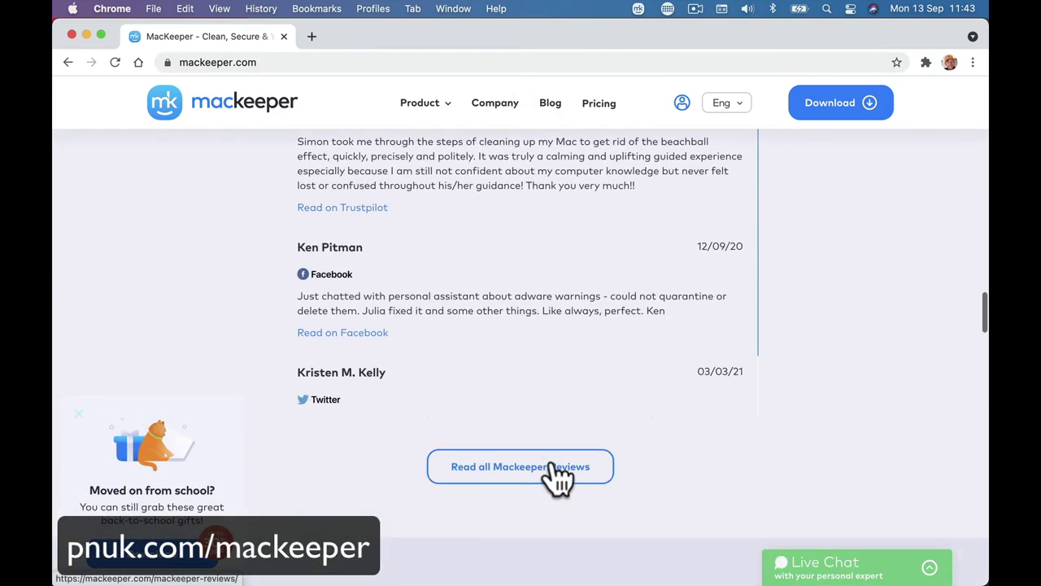
scroll(559, 480, down, 15)
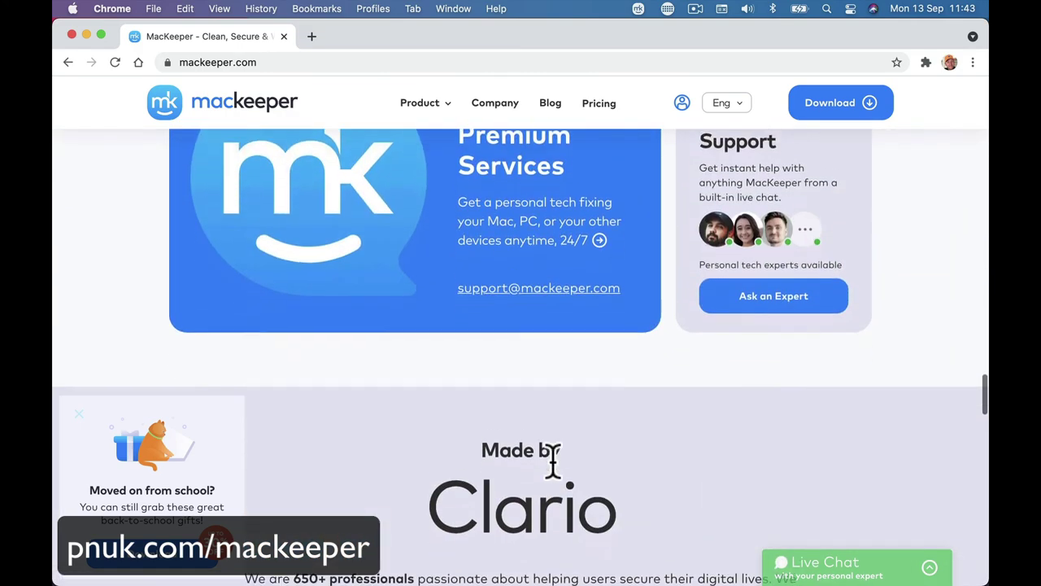
scroll(493, 488, down, 15)
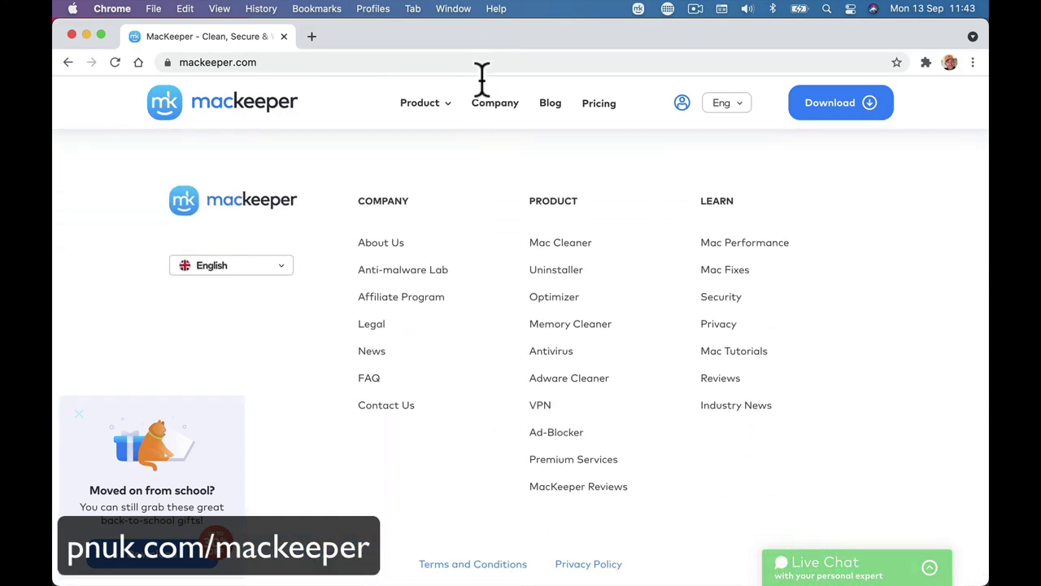
scroll(488, 358, up, 20)
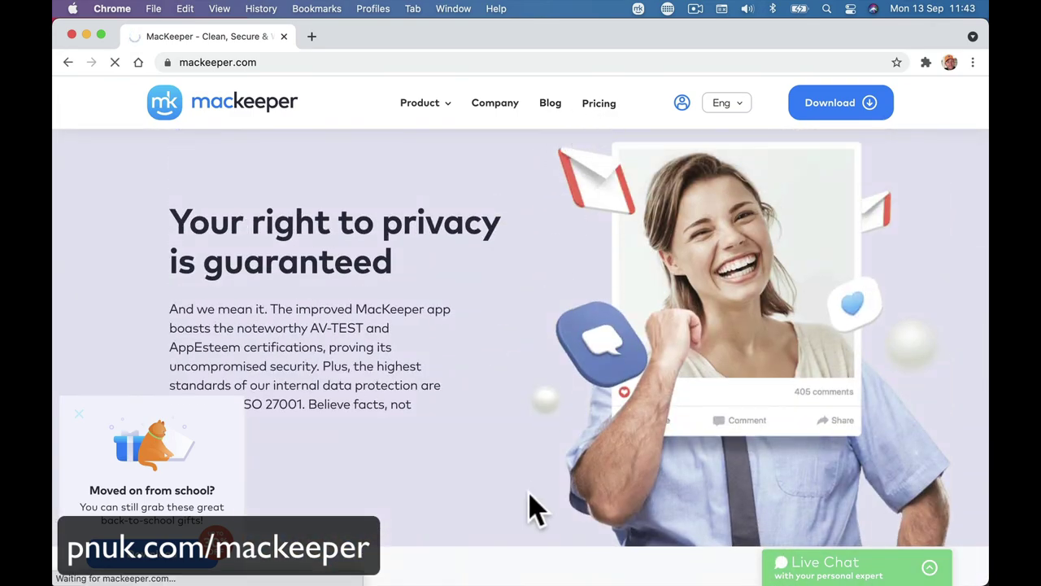
scroll(530, 508, down, 10)
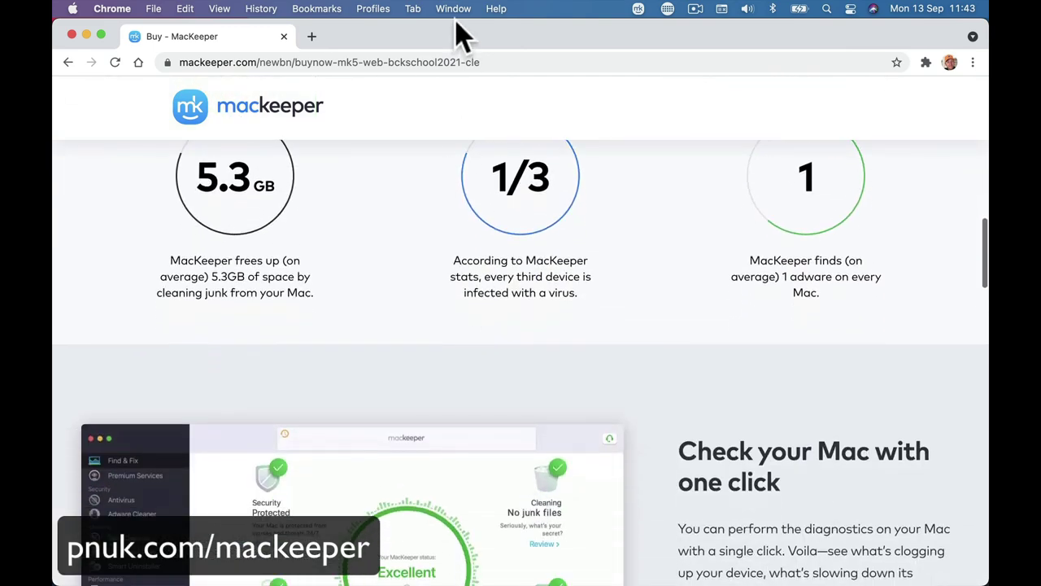
Trigger the $1 one-week trial popup, view its details and grab the deal for PayPro checkout
click(444, 62)
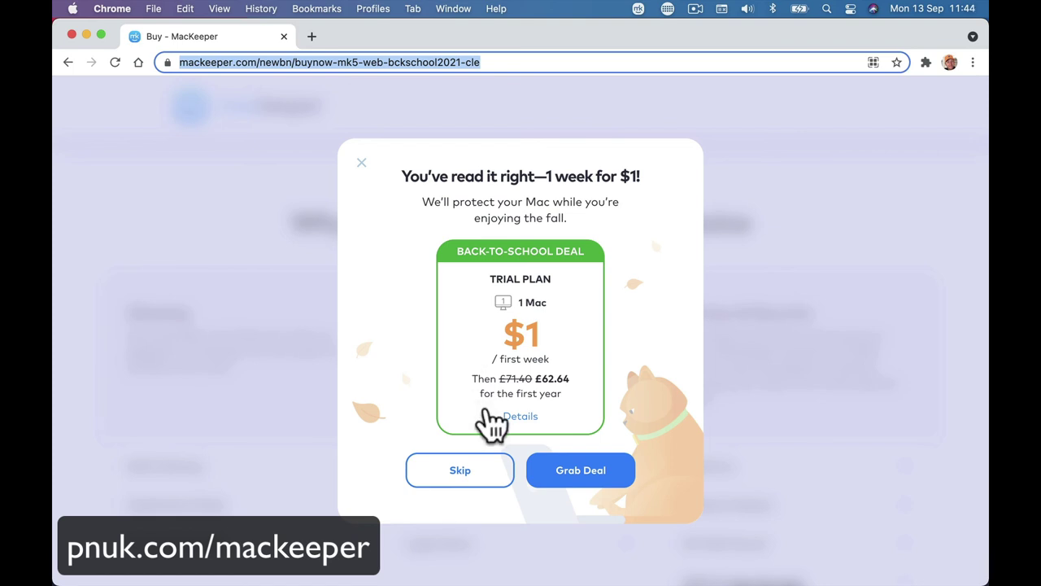
click(517, 418)
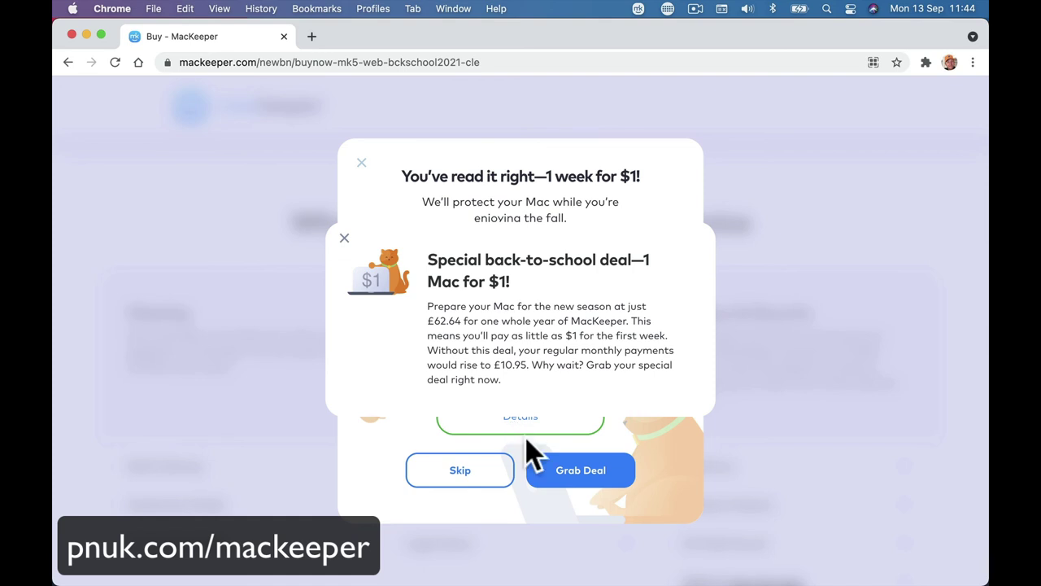
click(567, 478)
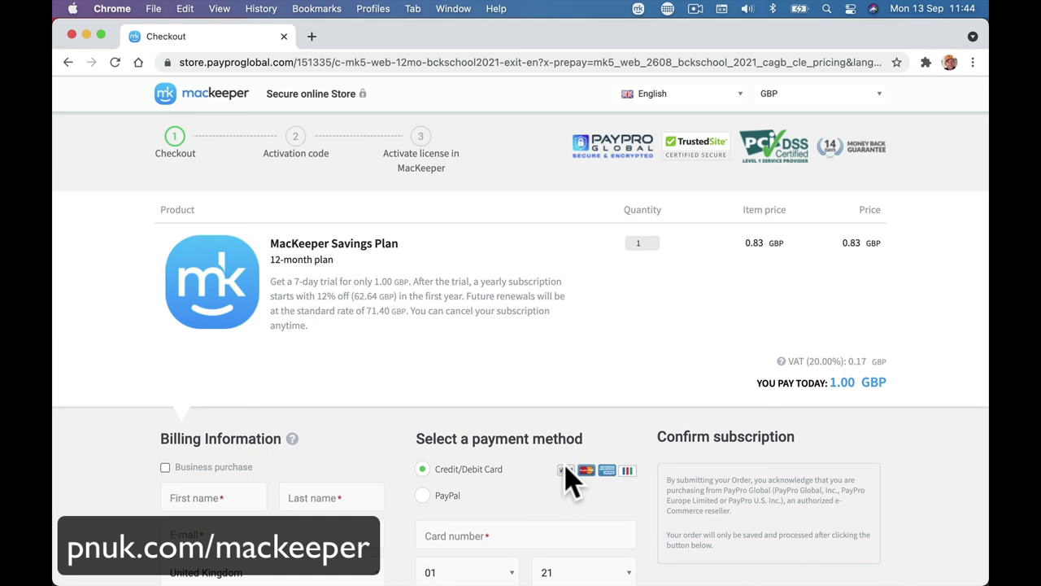
scroll(573, 482, down, 2)
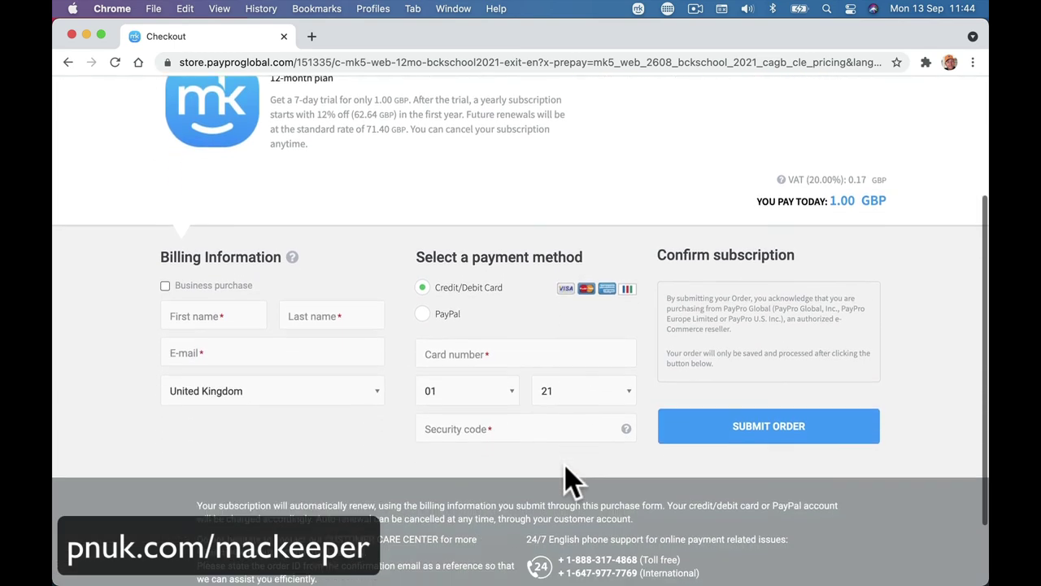
scroll(569, 480, down, 1)
scroll(567, 469, up, 5)
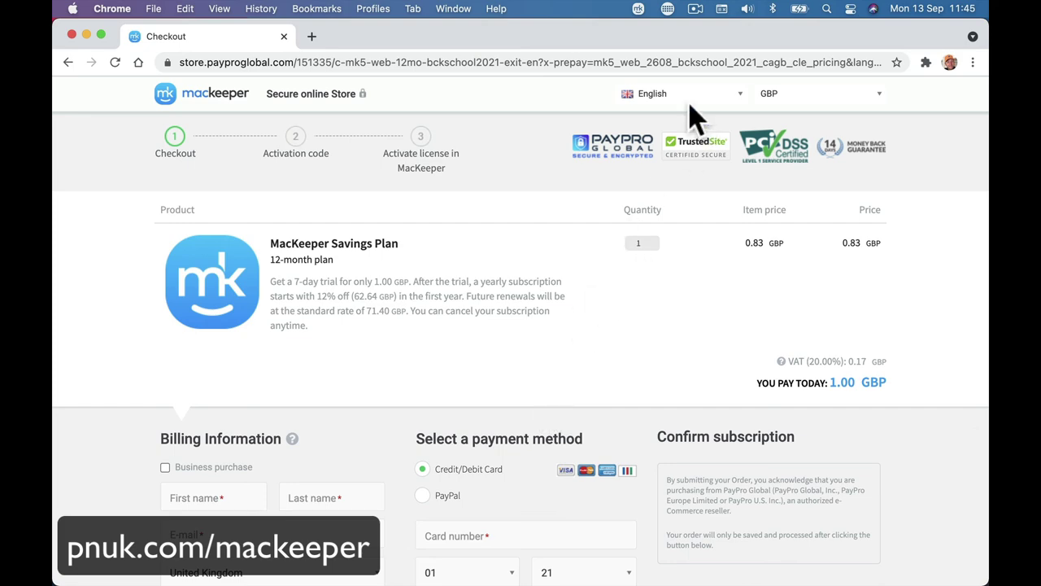
Load pnuk.com in place of the checkout page
click(622, 65)
text(pnuk.com)
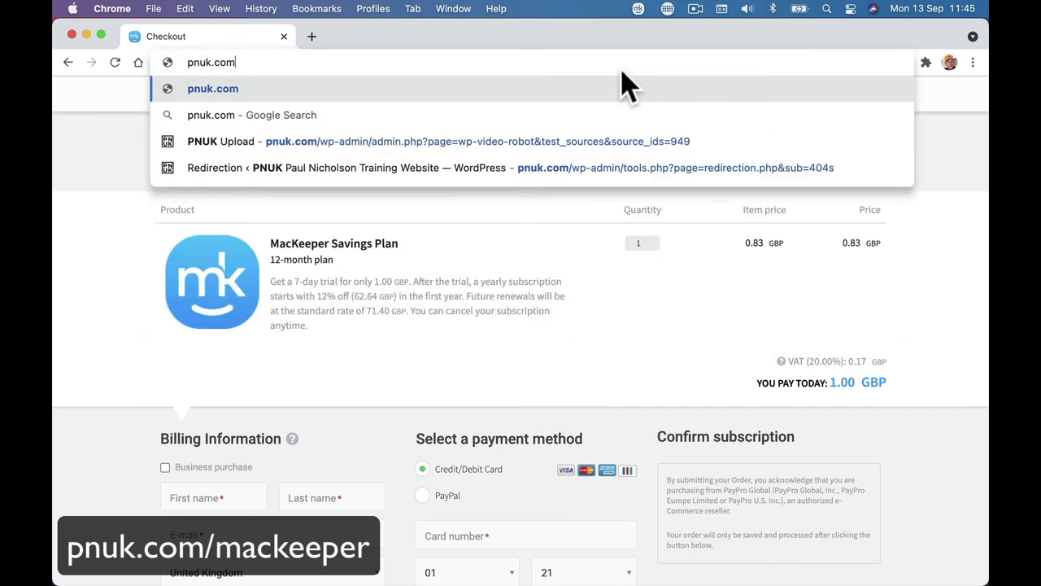
key(Return)
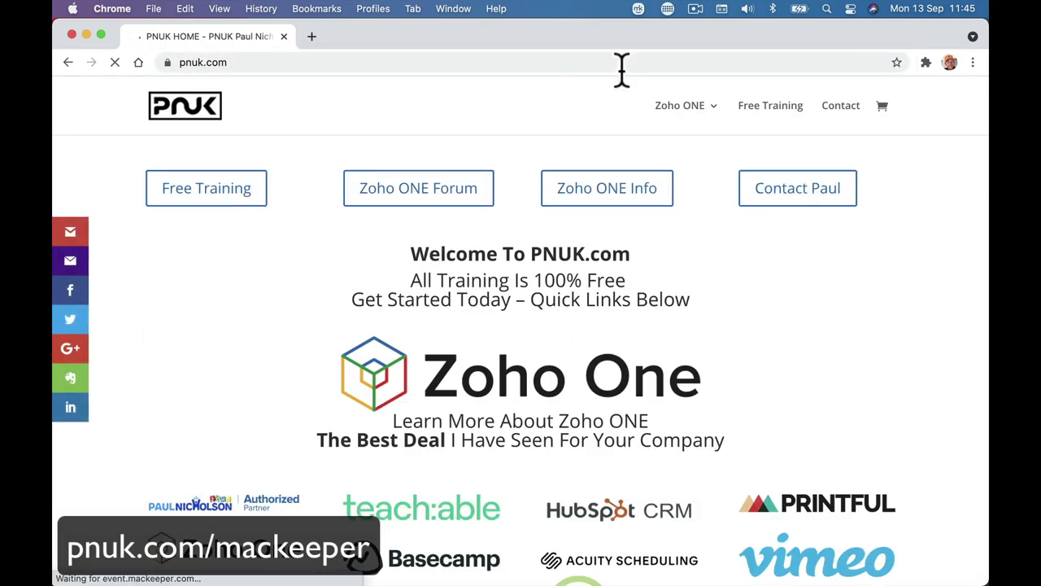